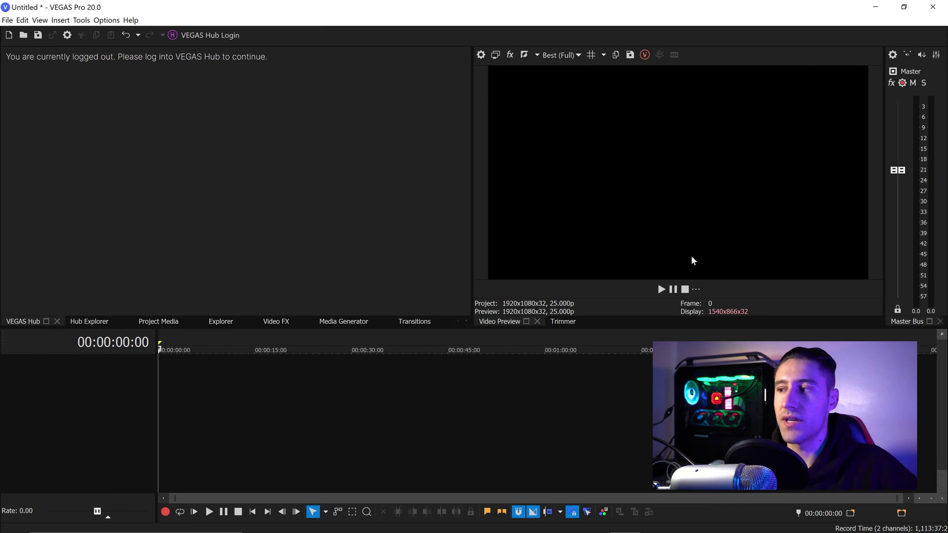
Step: Add Go to Start, Go to End, Previous Frame, Next Frame and Loop Playback to the Video Preview window's visible button set
left_click(696, 289)
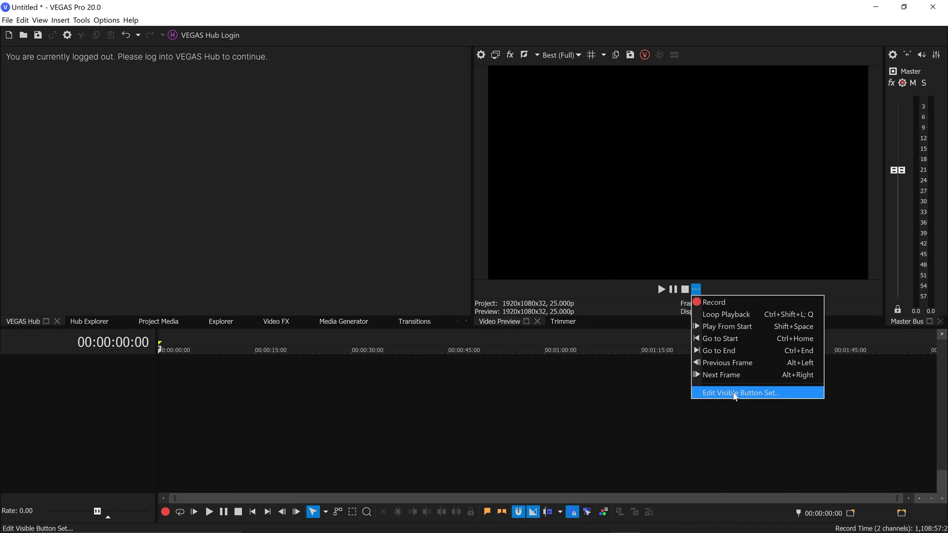
left_click(734, 393)
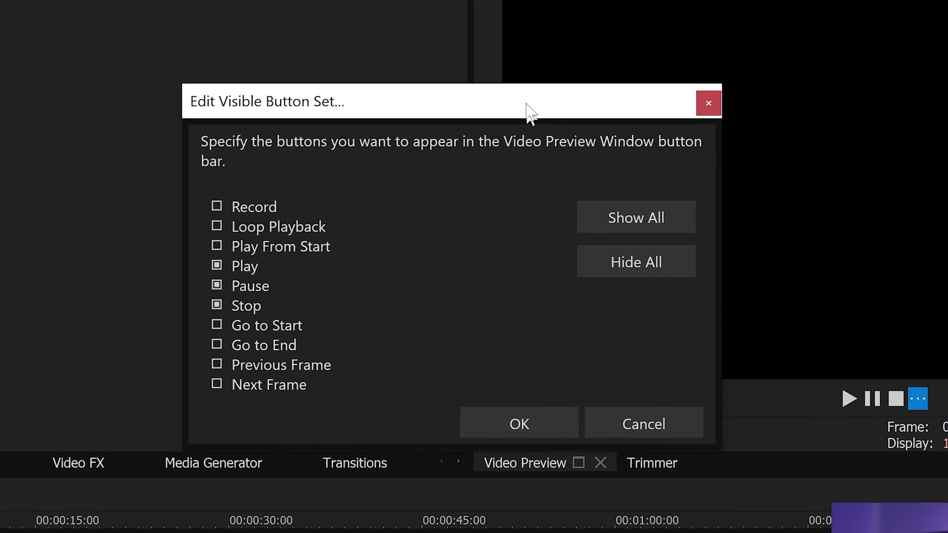
left_click_drag(527, 104, 529, 76)
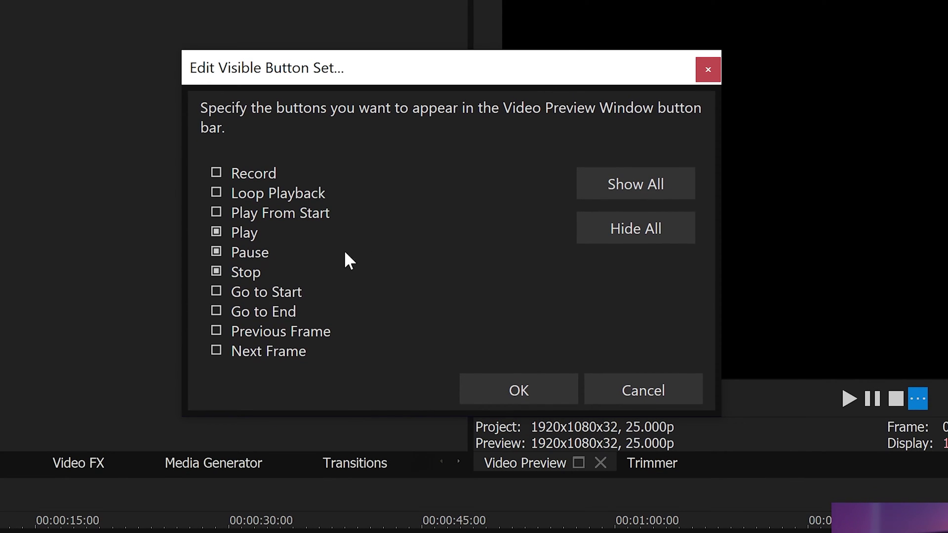
left_click(220, 289)
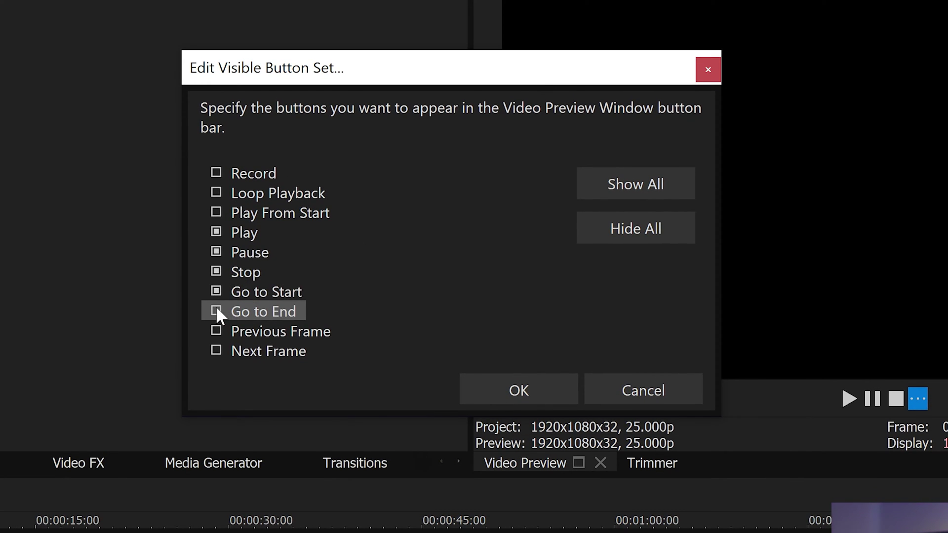
left_click(216, 311)
left_click(217, 330)
left_click(218, 350)
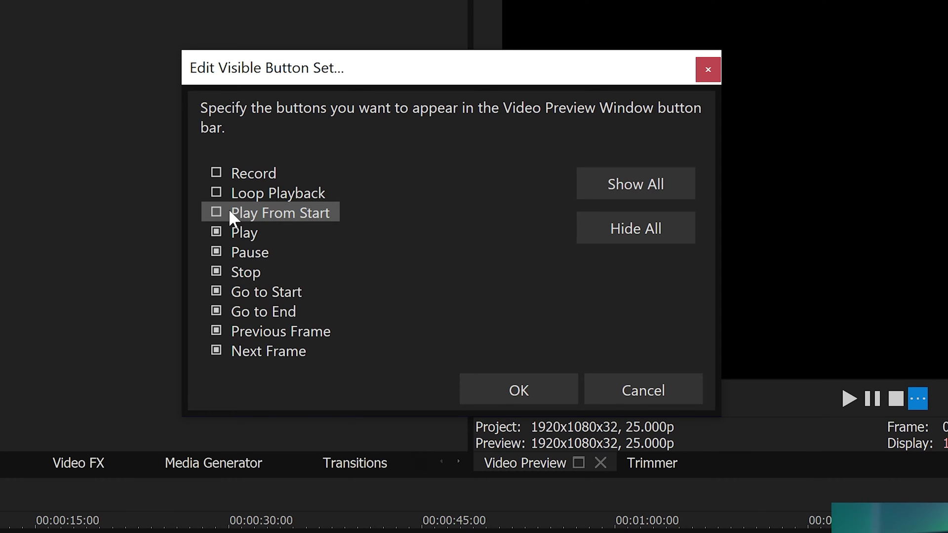
left_click(217, 192)
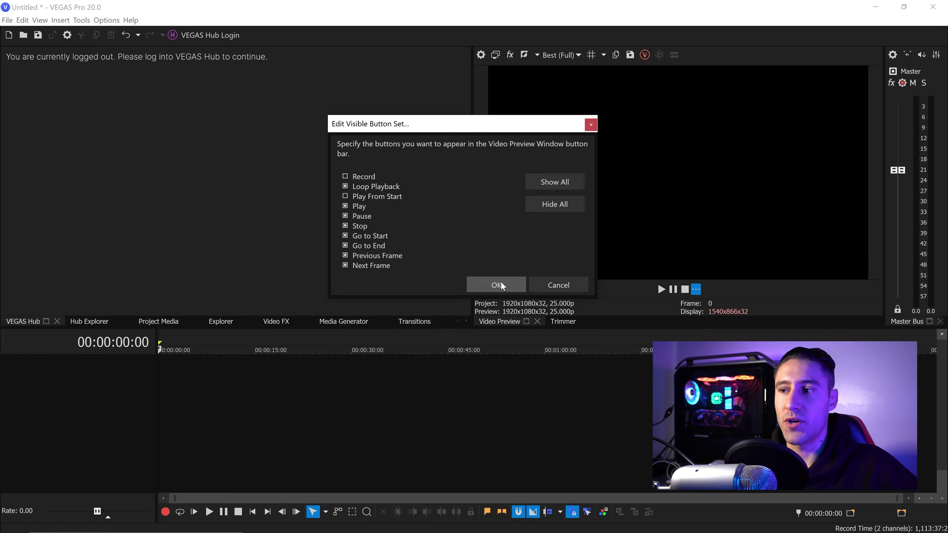
left_click(496, 285)
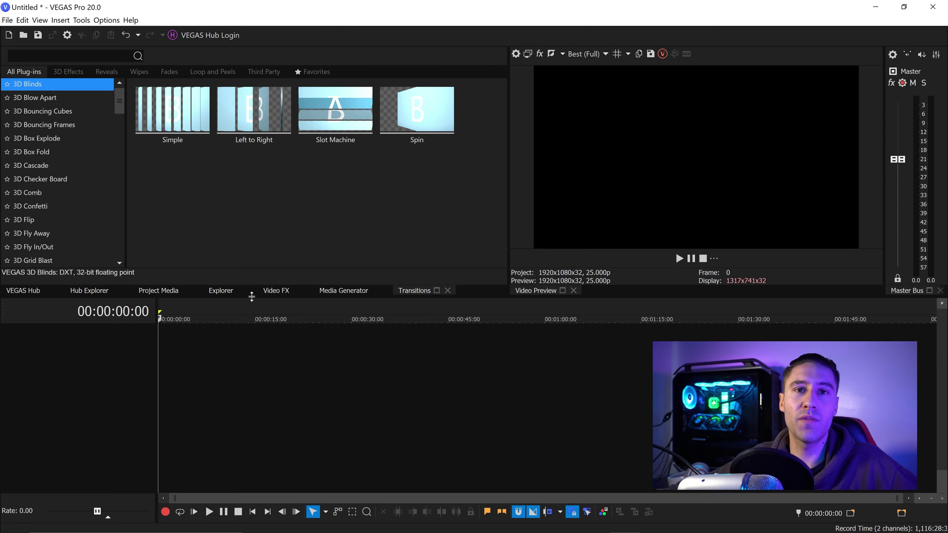
Step: Place the "how to add..." video from the "1. importing" folder at the start of the timeline
left_click(219, 288)
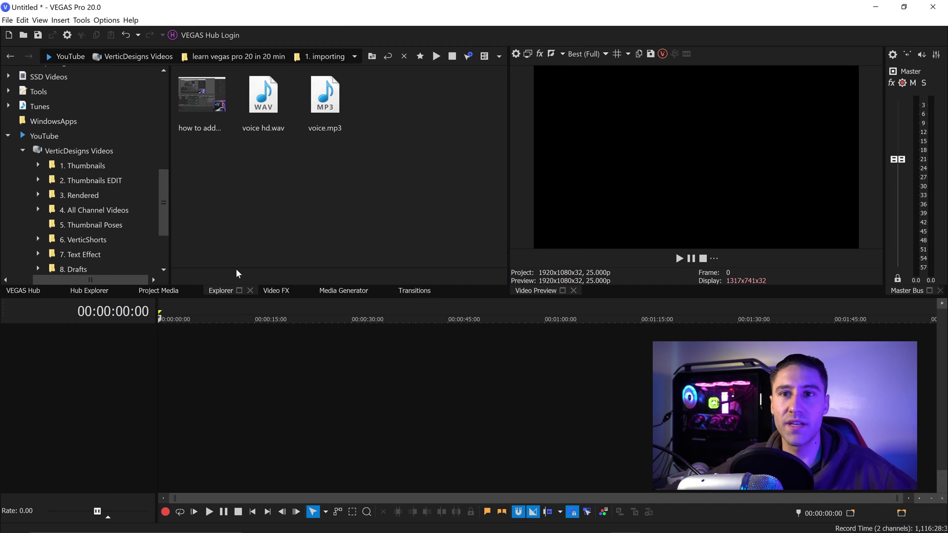
left_click_drag(120, 277, 99, 279)
left_click_drag(163, 212, 165, 231)
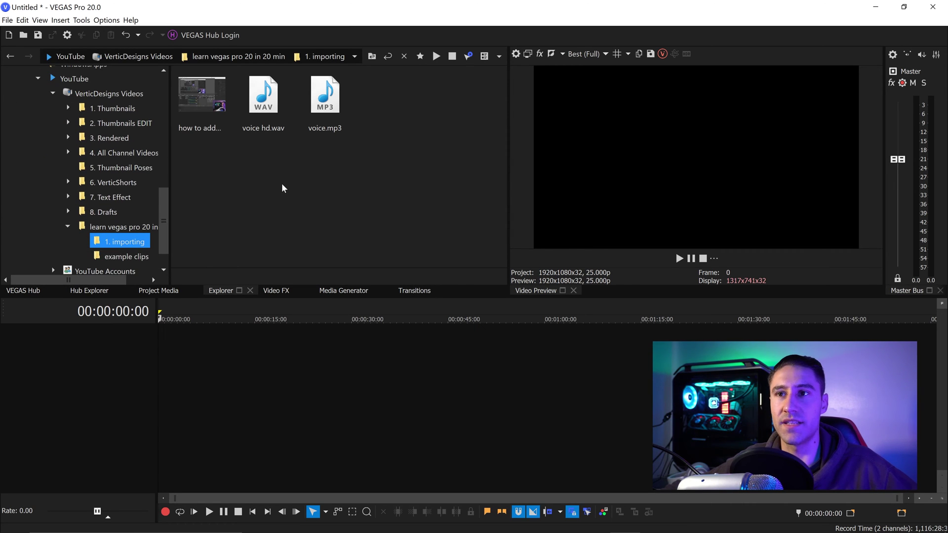
left_click_drag(202, 101, 153, 343)
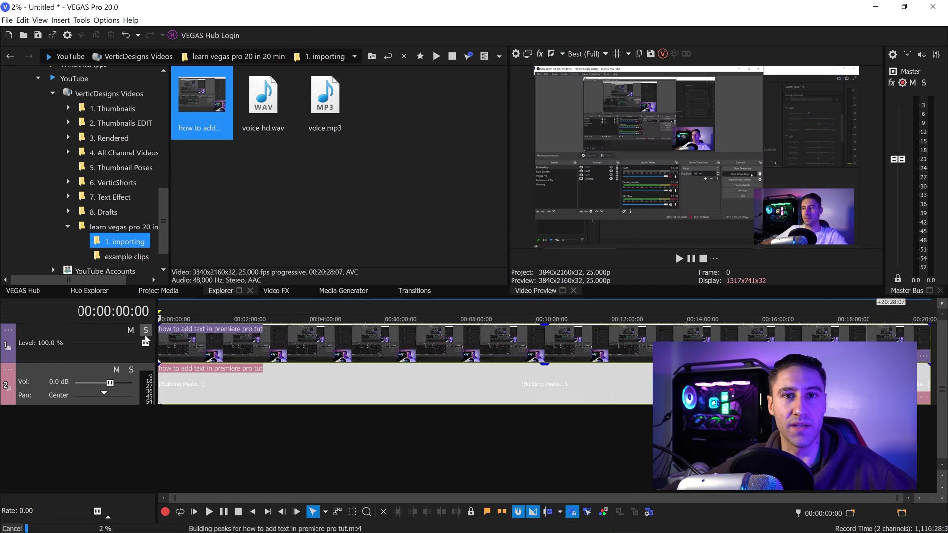
Step: Delete the imported video's original audio clip while keeping its video clip on the timeline
left_click(214, 387)
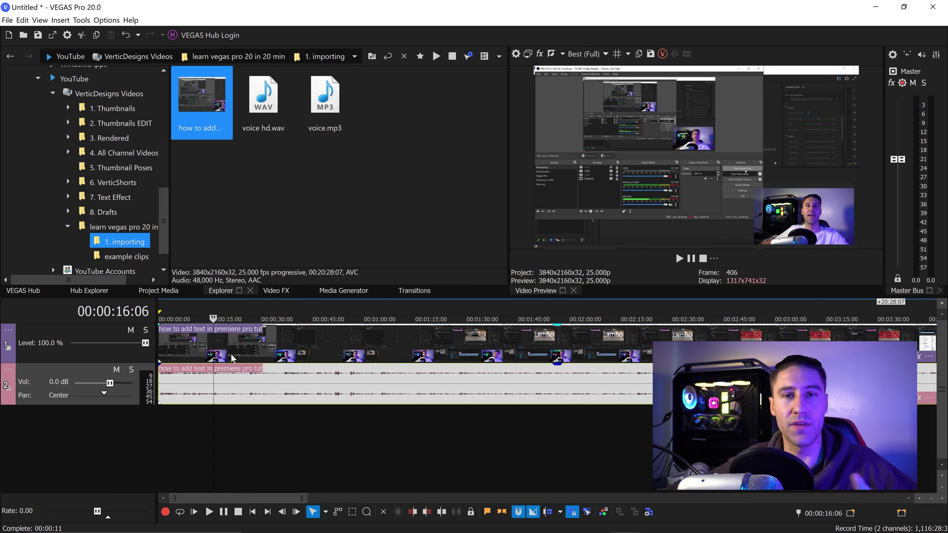
left_click(200, 390)
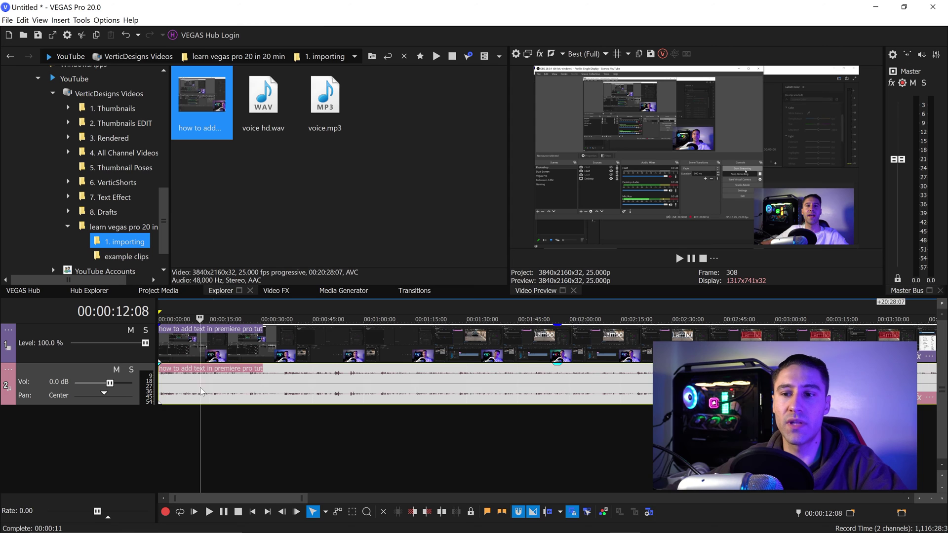
key("Delete")
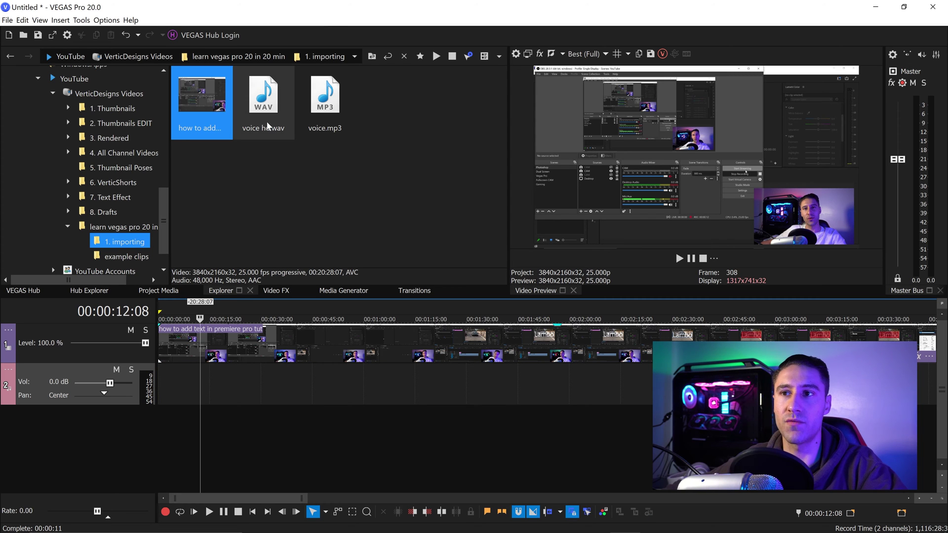
Step: Place voice hd.wav at the start of the emptied audio track and select it together with the video clip
left_click_drag(259, 105, 268, 138)
left_click_drag(237, 294, 156, 381)
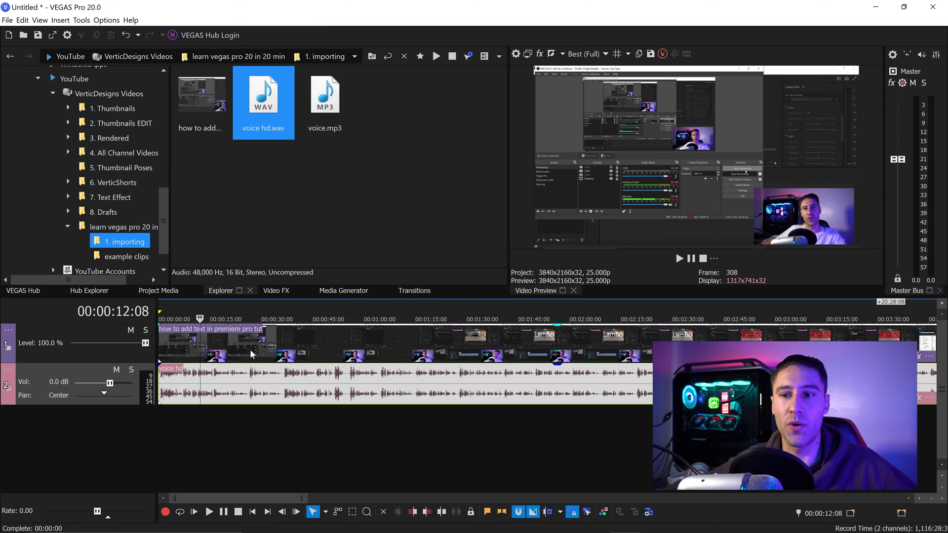
left_click(189, 352)
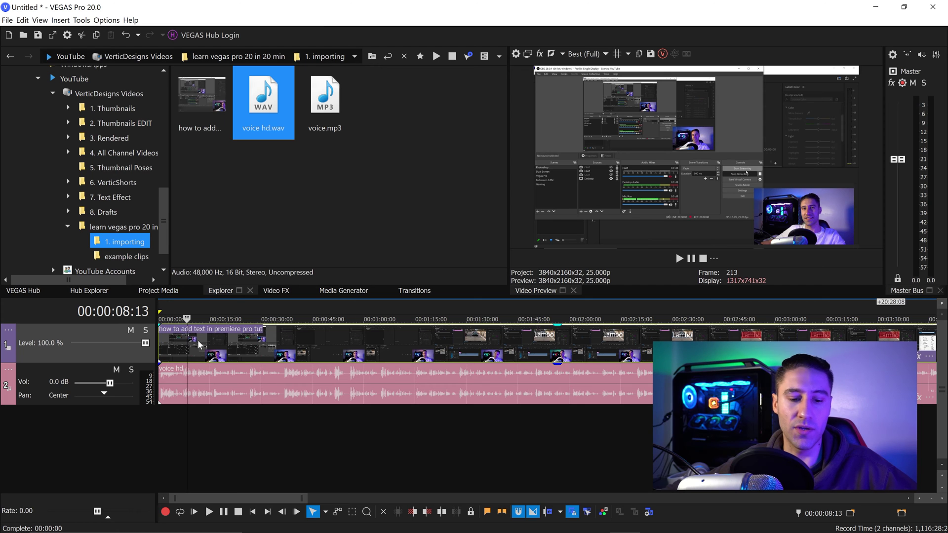
left_click(205, 387)
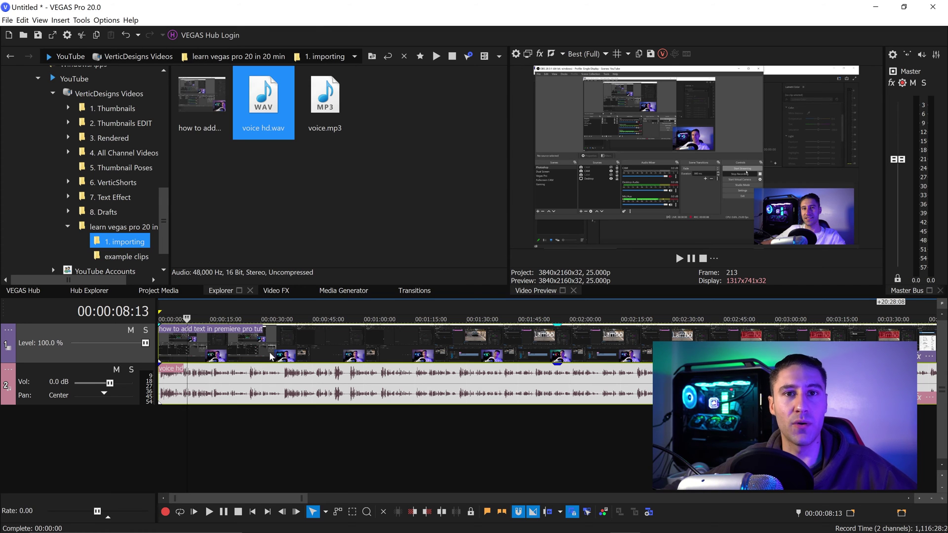
Step: Set the project's video size to 1920 by 1080 with a frame rate of 25.000 (PAL)
left_click(517, 54)
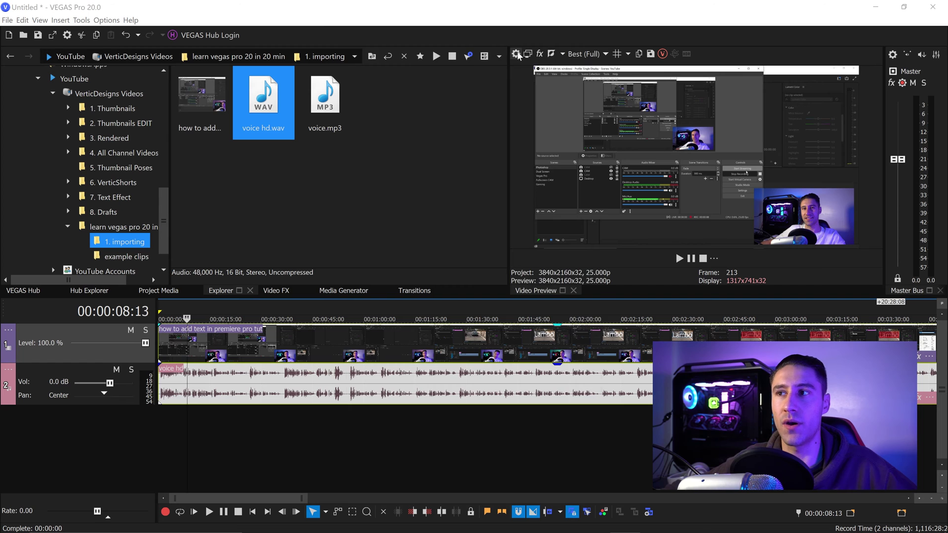
left_click_drag(418, 36, 393, 31)
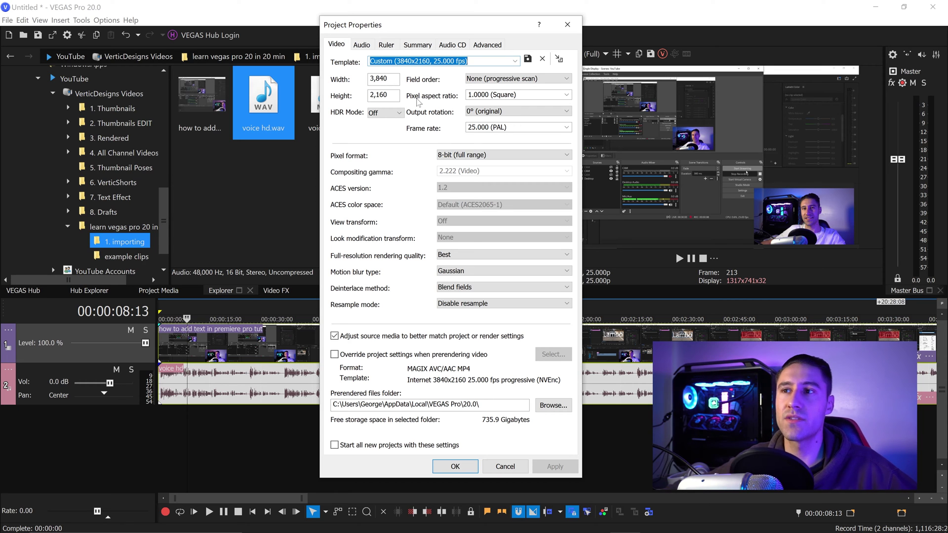
left_click(385, 79)
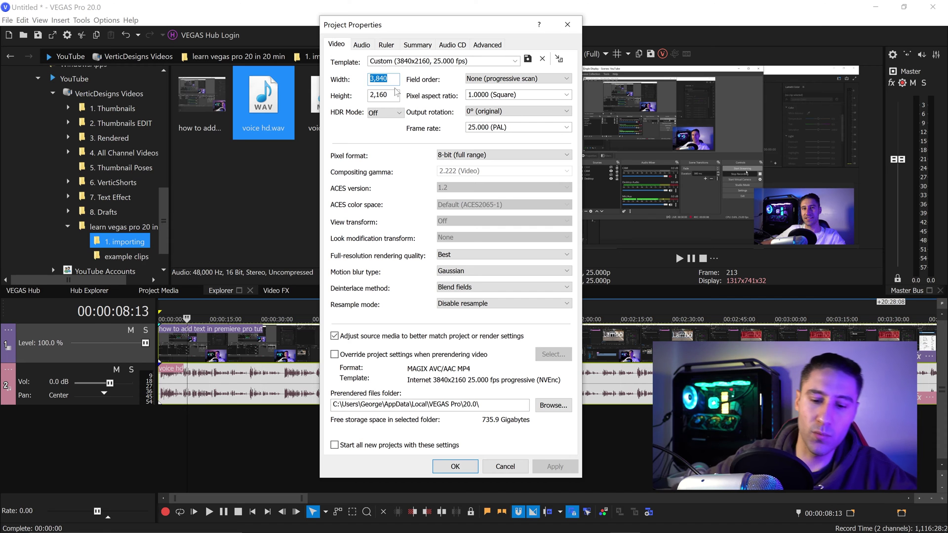
type("1920")
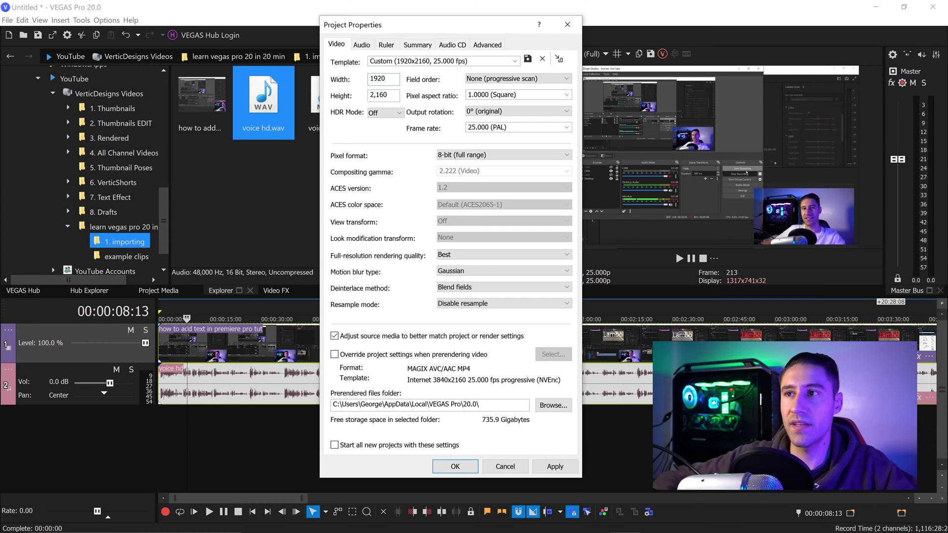
key("Tab")
type("1080")
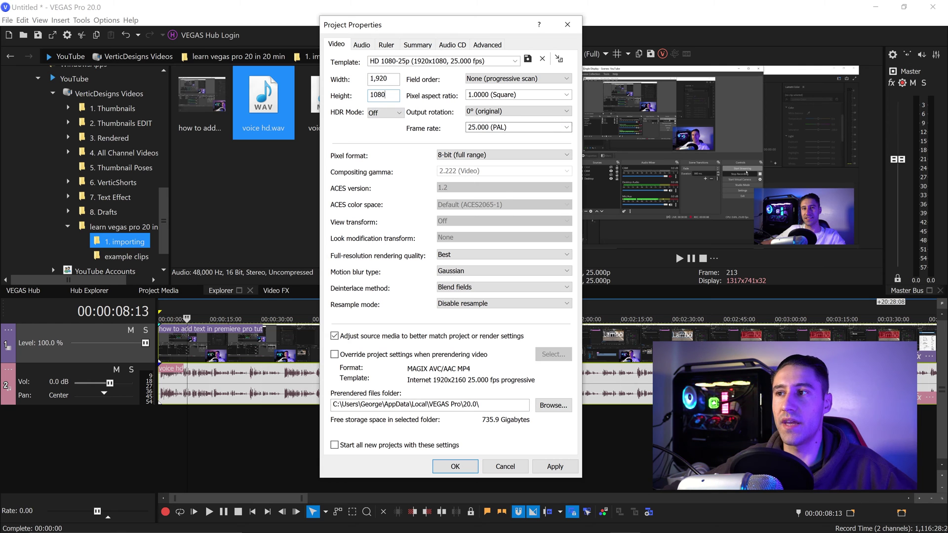
left_click(565, 127)
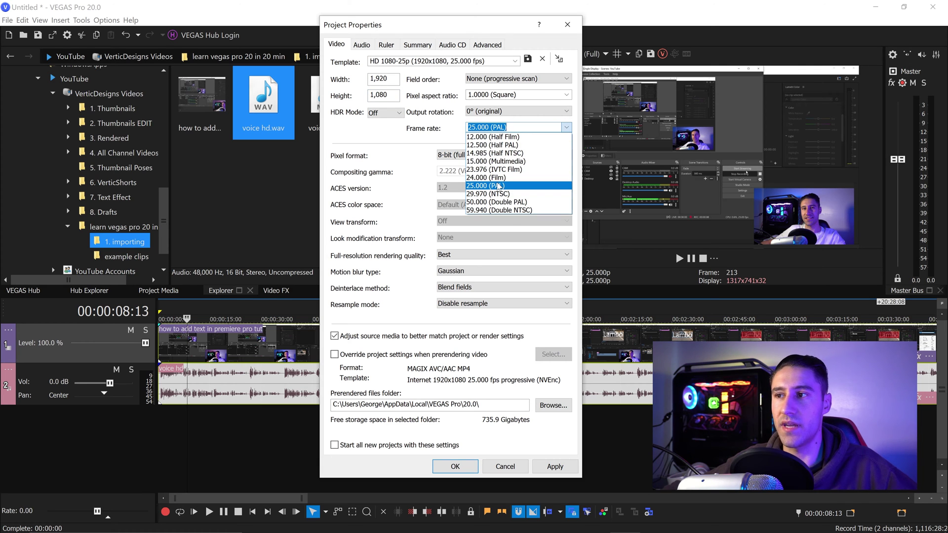
left_click(498, 186)
left_click(402, 119)
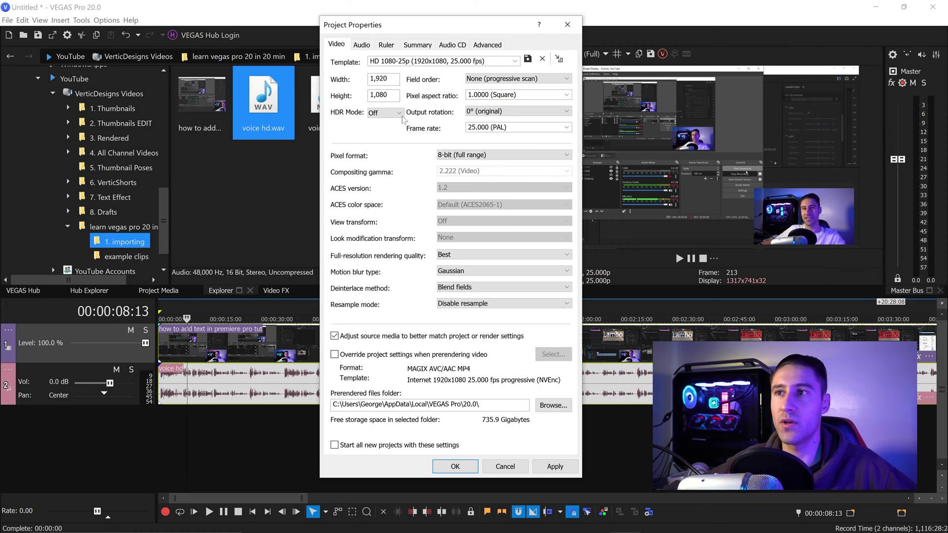
Step: Check the project's audio properties and save the current video settings as a template named 1080p
left_click(361, 45)
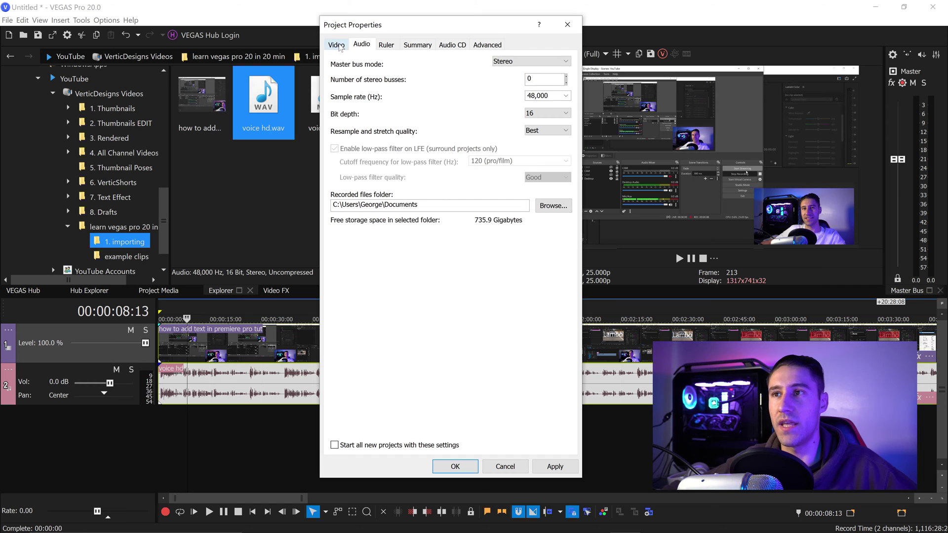
left_click(338, 45)
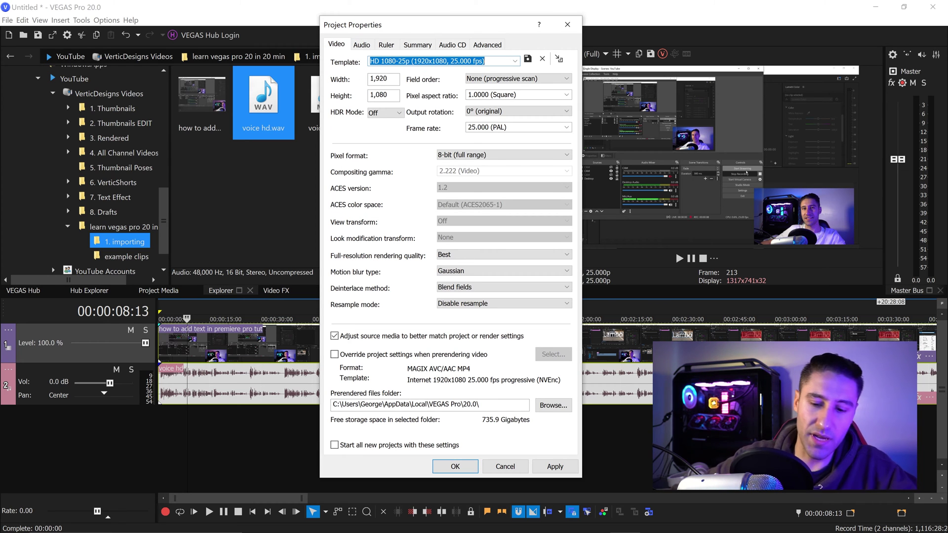
type("1080p")
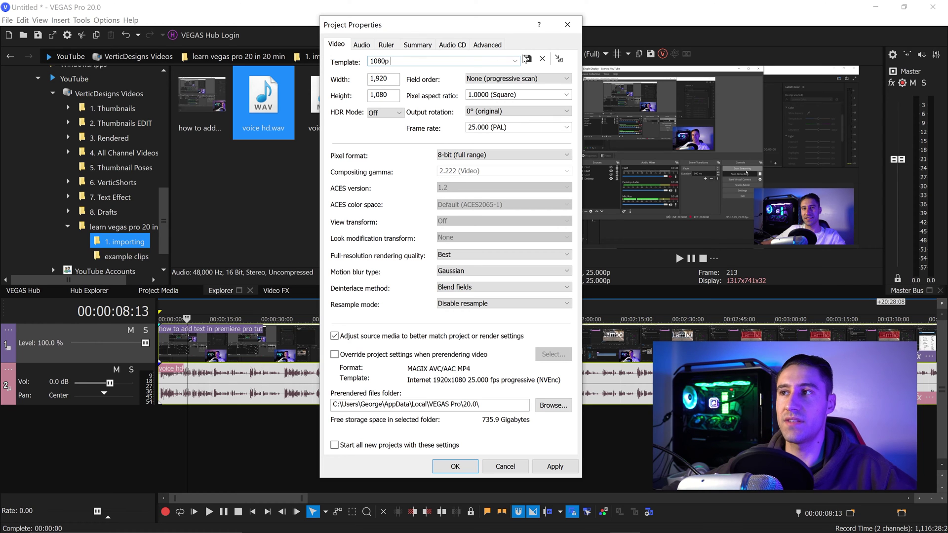
left_click(527, 59)
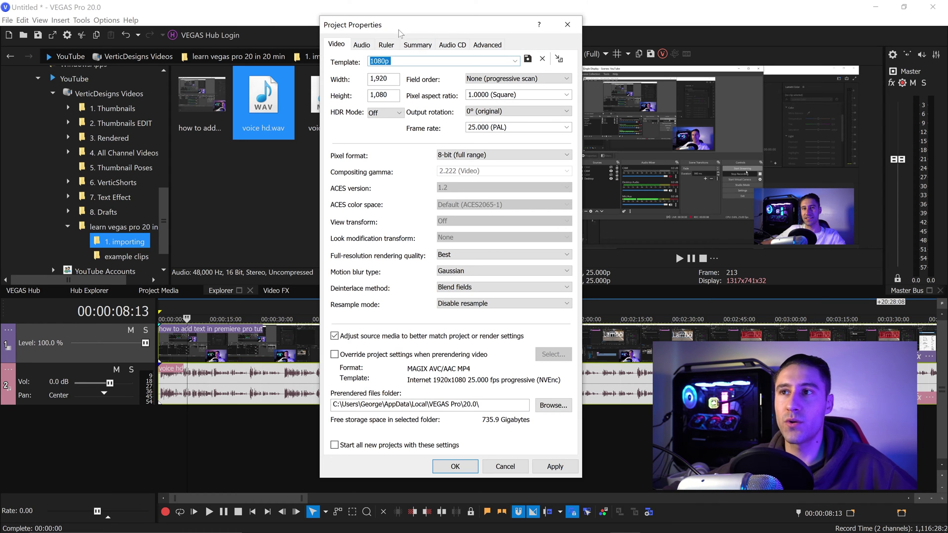
Step: Set the project's width to 3840 and height to 2160, apply the change and close the project properties
left_click_drag(399, 30, 366, 23)
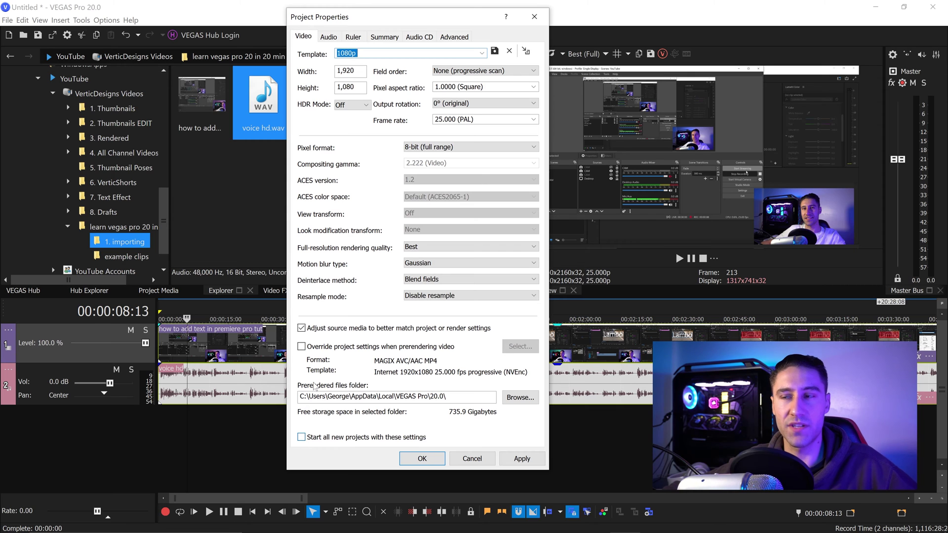
key("Tab")
type("3840")
key("Tab")
type("2160")
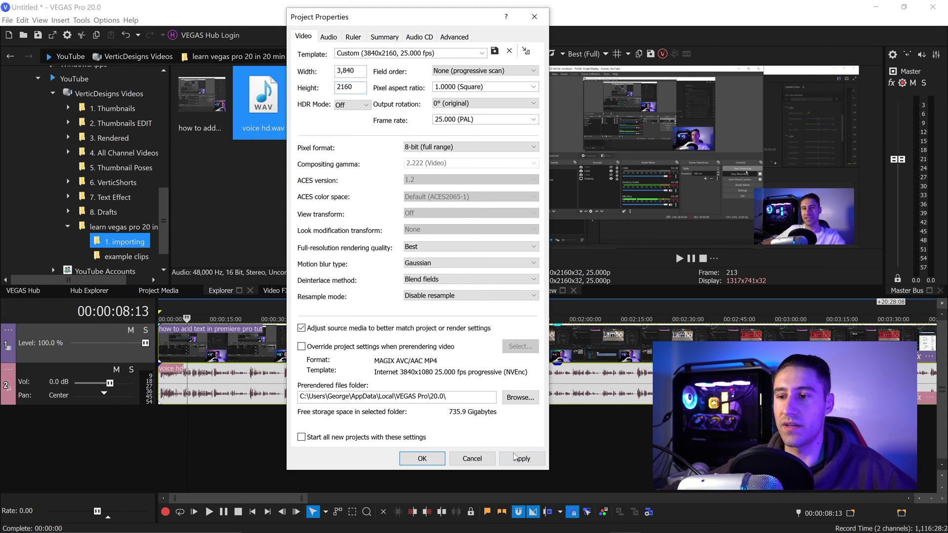
left_click(514, 459)
left_click(432, 460)
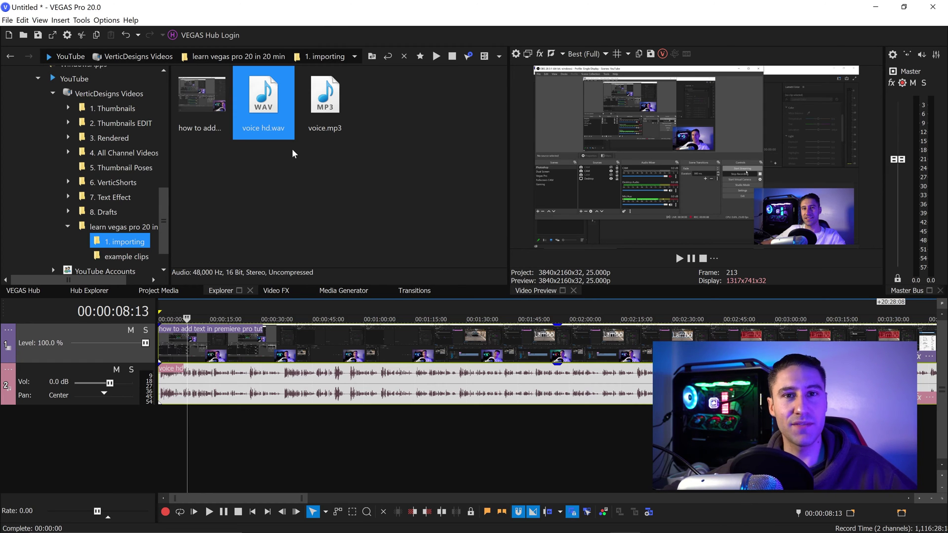
Step: Try lowering the voice clip's gain to about -5.3 dB on the timeline
scroll(321, 373, "down", 2)
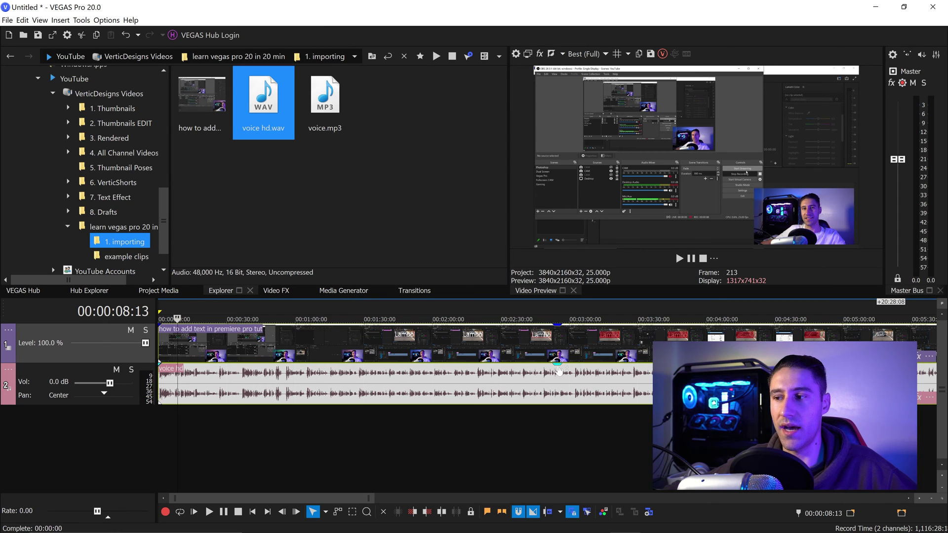
left_click_drag(558, 370, 552, 390)
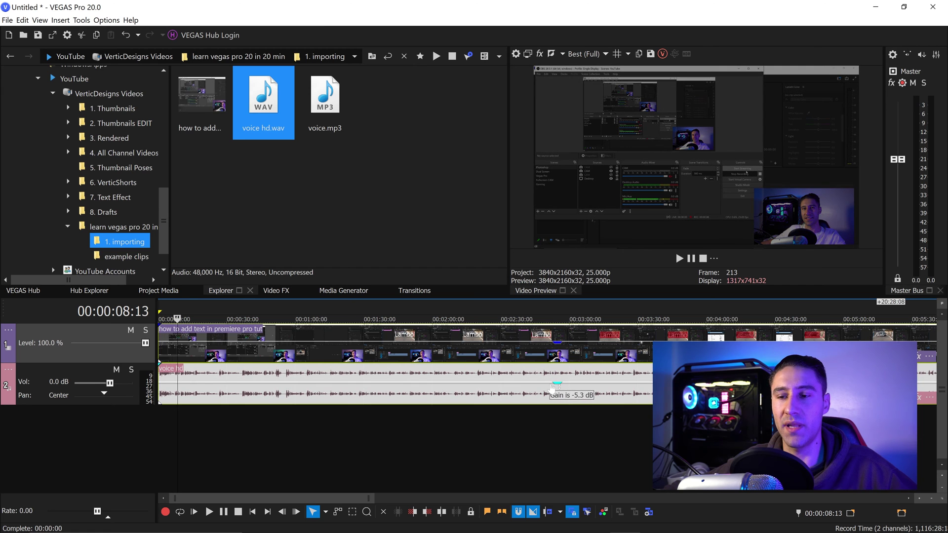
left_click(504, 377)
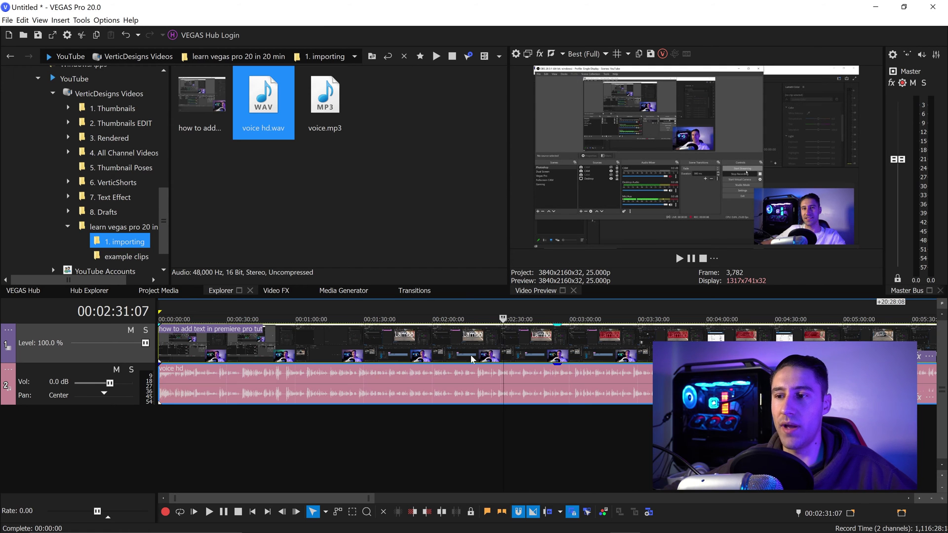
left_click(525, 378)
left_click_drag(561, 369, 298, 365)
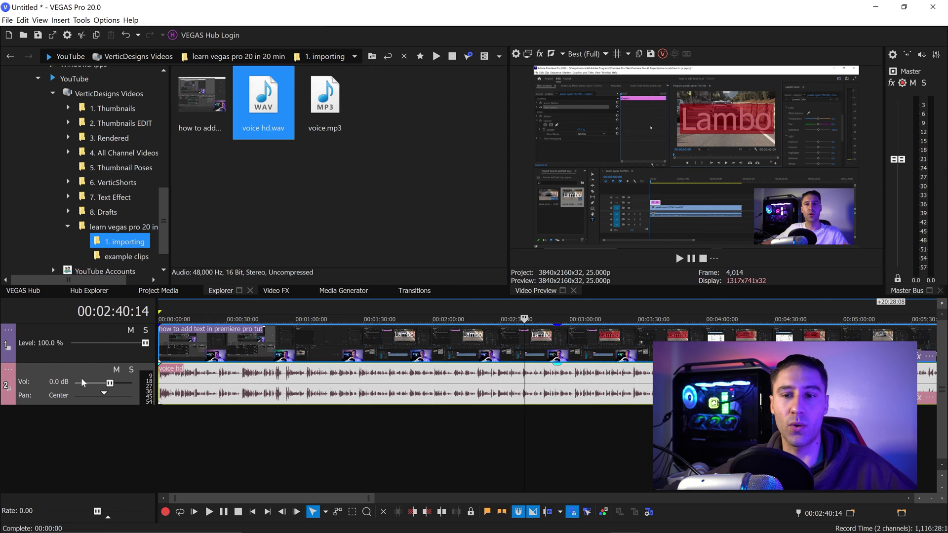
Step: Raise the volume of the whole voice audio track to 12.0 dB
left_click_drag(112, 386, 113, 386)
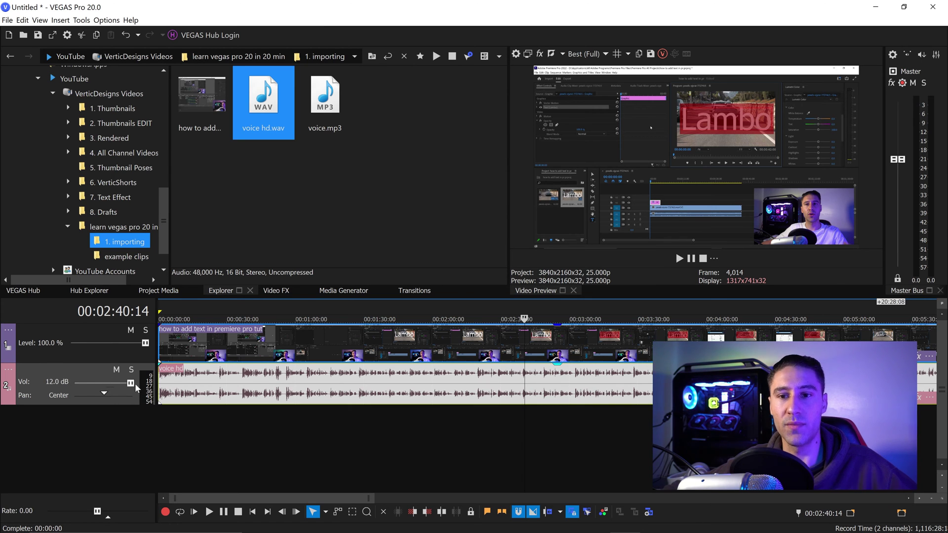
Step: Set the volume of the whole voice audio track back to 0.0 dB
left_click_drag(132, 387, 129, 386)
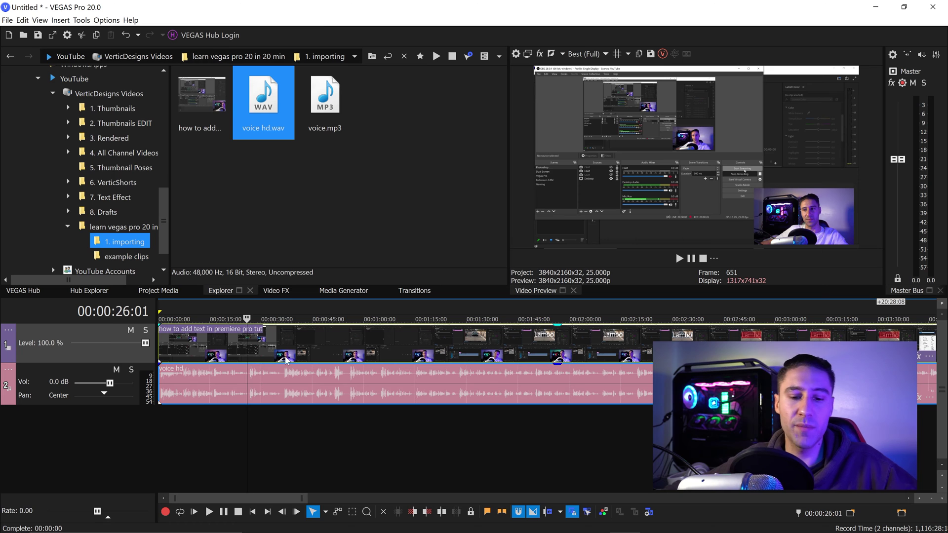
Step: Split the video clip and its voice audio at 00:00:36:19
left_click(259, 356)
left_click(249, 353)
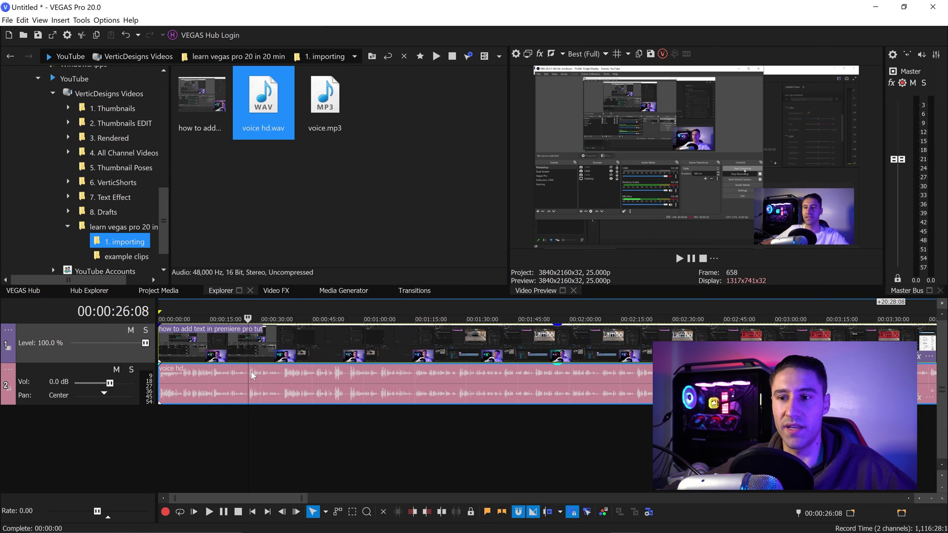
left_click(278, 344)
left_click(283, 345)
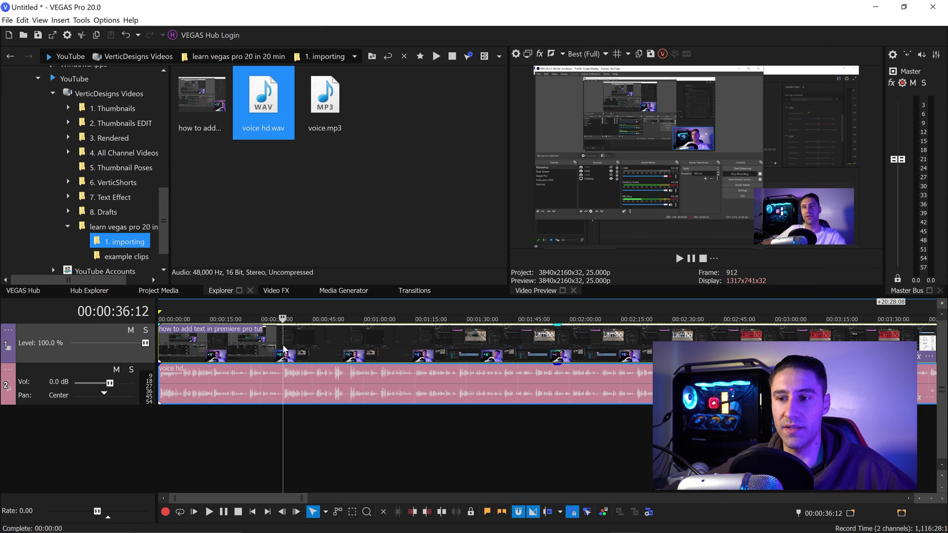
mouse_move(283, 344)
left_mouse_down()
mouse_move(292, 346)
mouse_move(284, 347)
left_mouse_up()
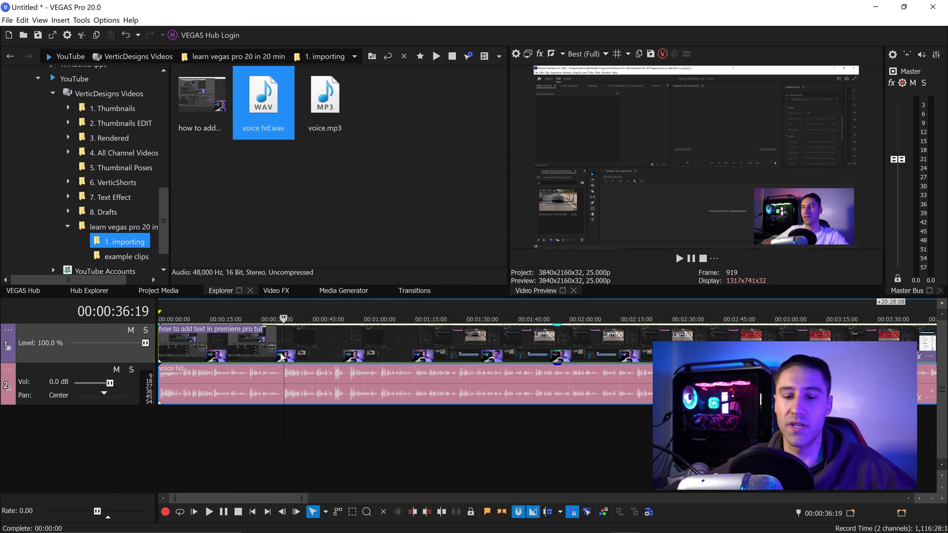
key("s")
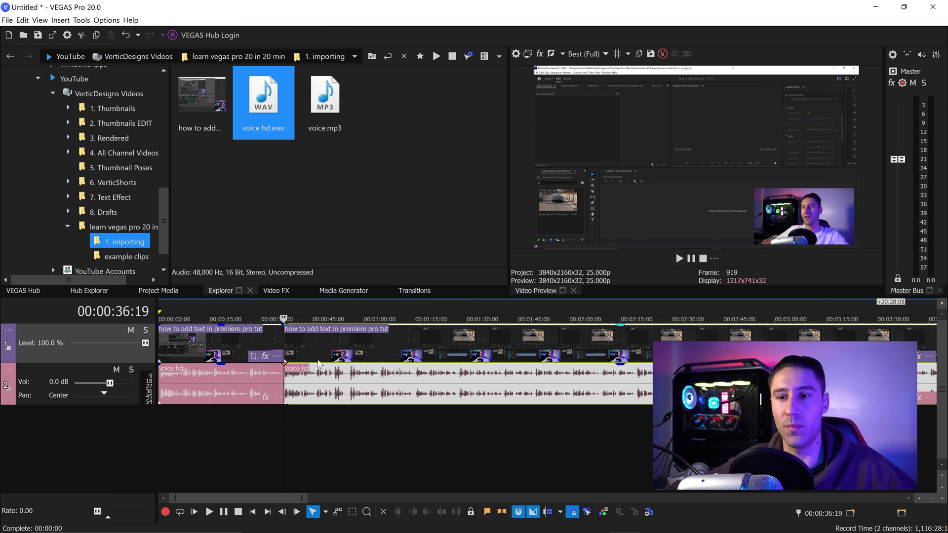
Step: Delete the segment before the cut and move the remaining video and voice clips to the start of the timeline
left_click(284, 336)
left_click(212, 338)
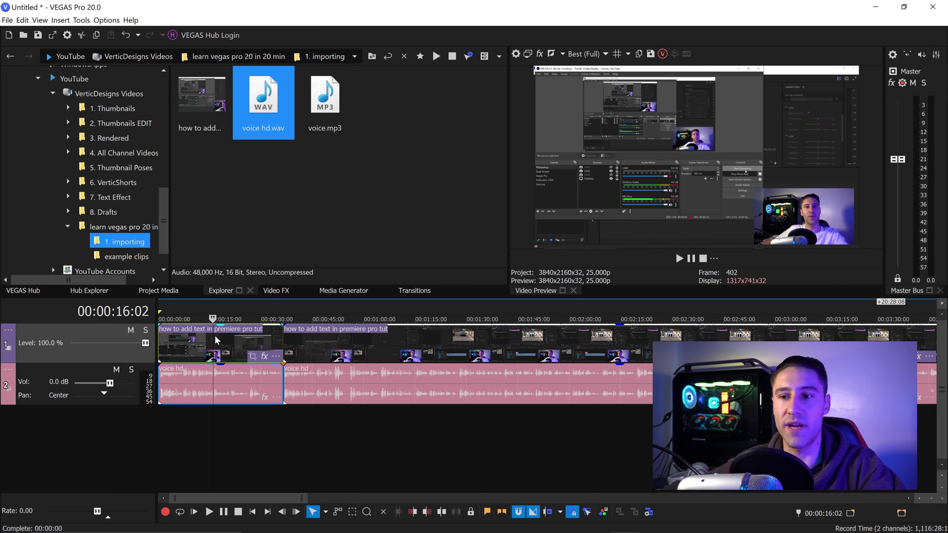
key("Delete")
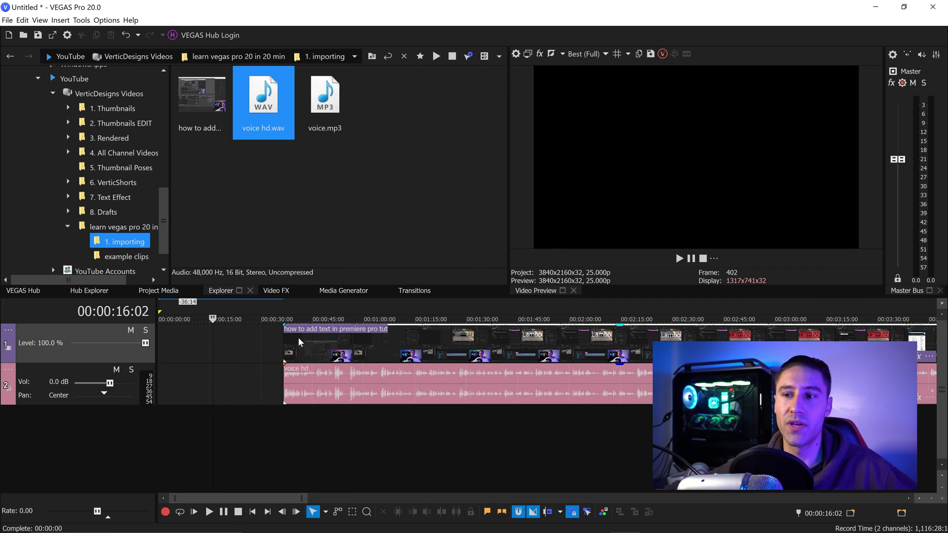
left_click_drag(339, 353, 196, 348)
Step: Split the video and voice clips at 00:00:14:15 and again at 00:00:19:12
left_click(209, 351)
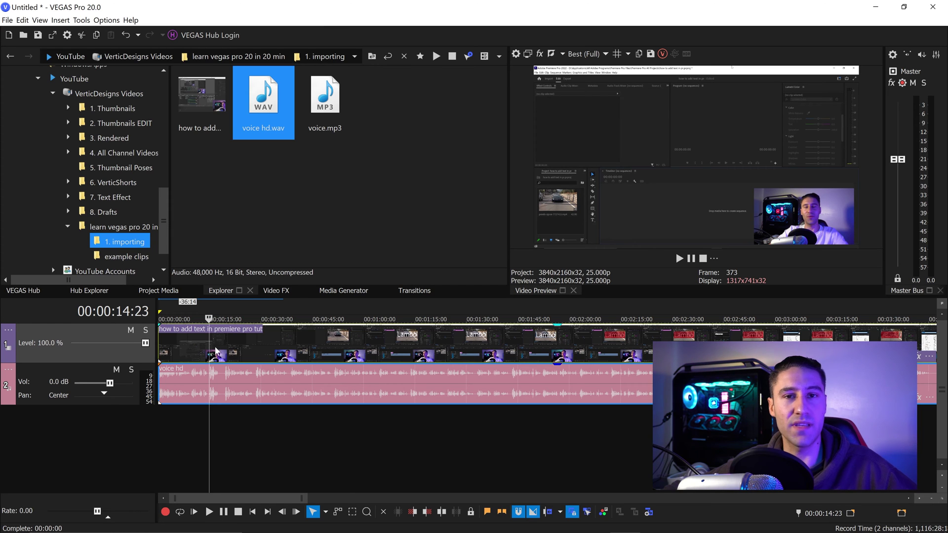
scroll(359, 386, "up", 1)
scroll(359, 387, "up", 1)
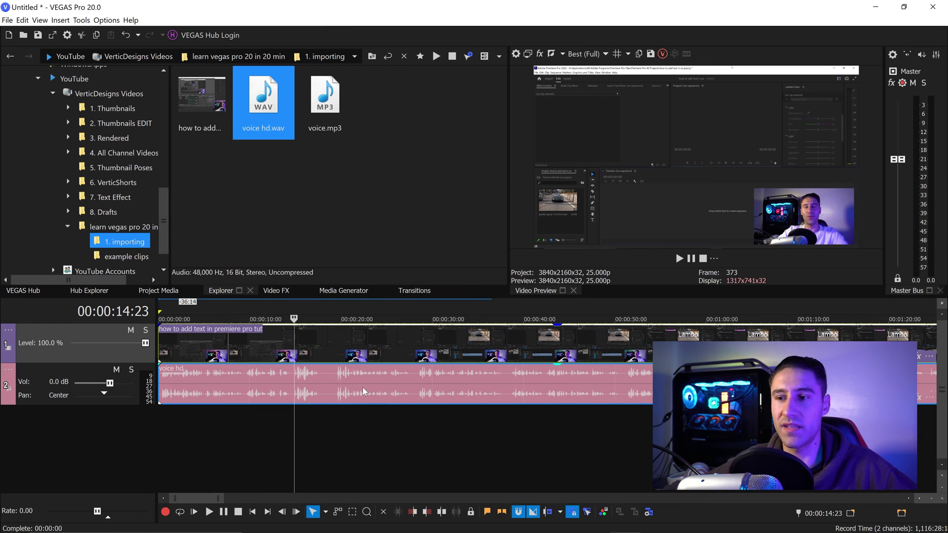
left_click(291, 378)
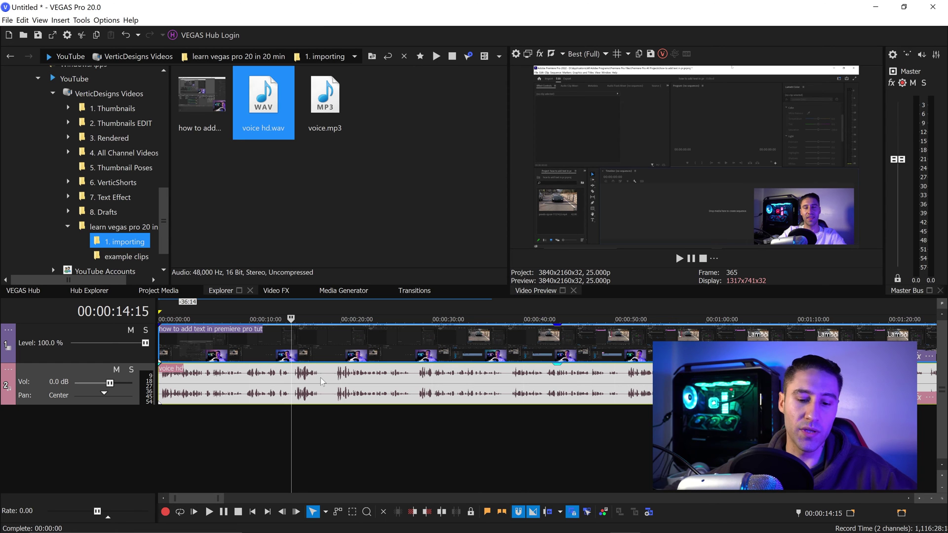
key("s")
key("ctrl+Home")
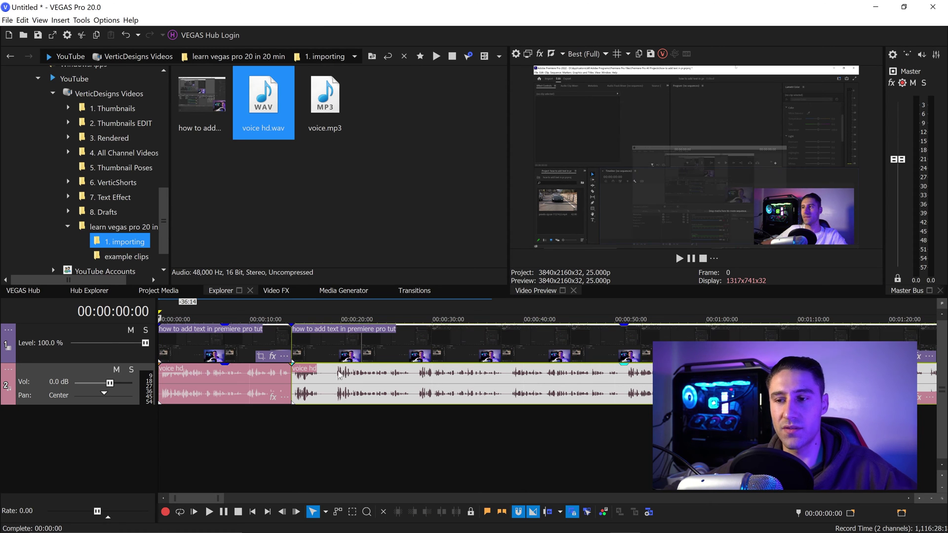
left_click(336, 378)
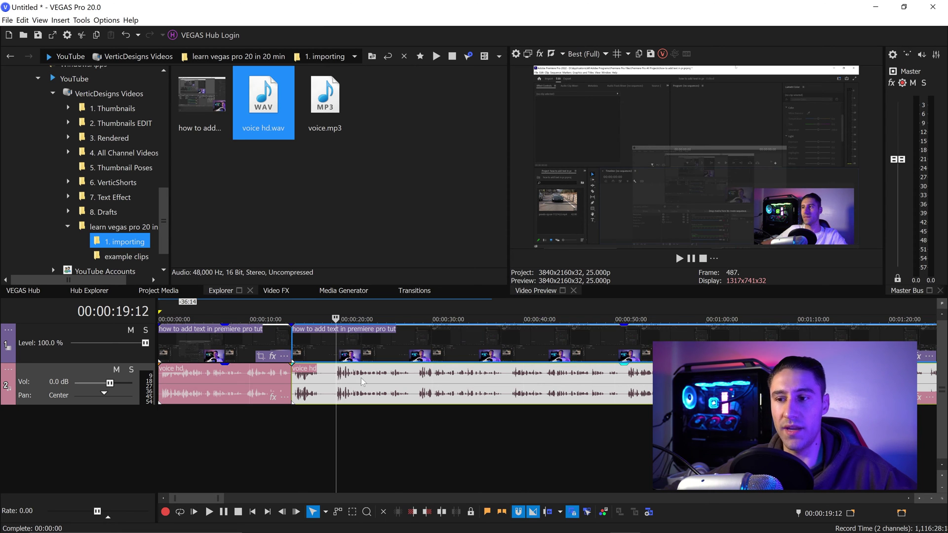
key("s")
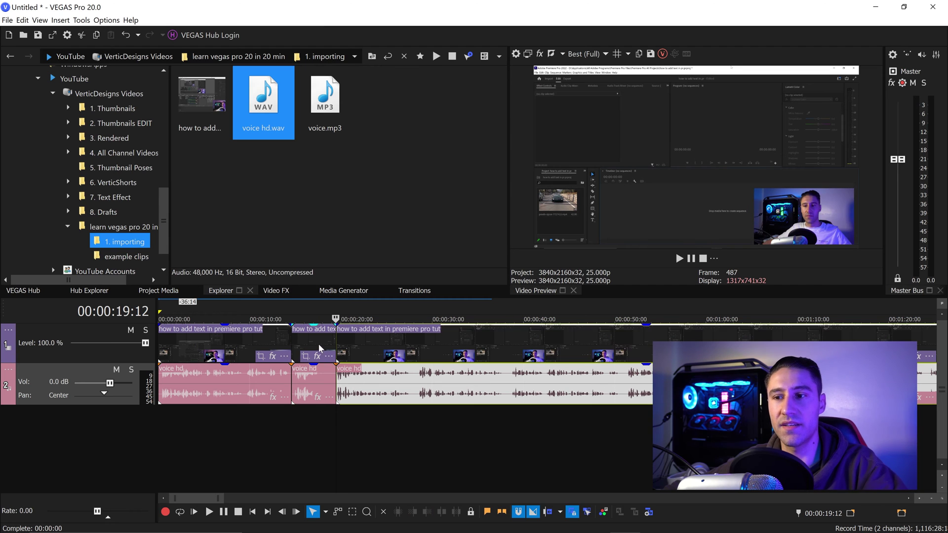
Step: Delete the middle segment between the two cuts and move the following clips against the first segment to close the gap
left_click(310, 340)
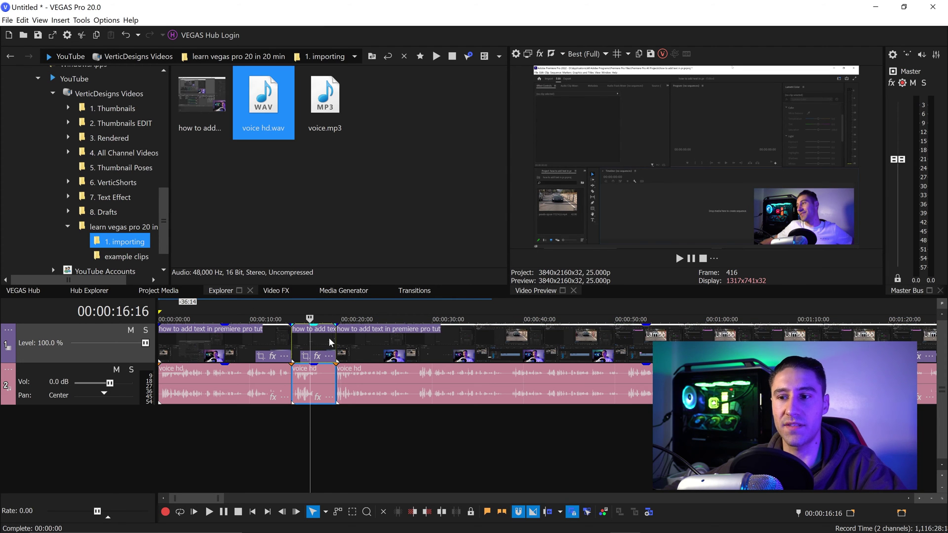
key("Delete")
left_click_drag(351, 341, 284, 337)
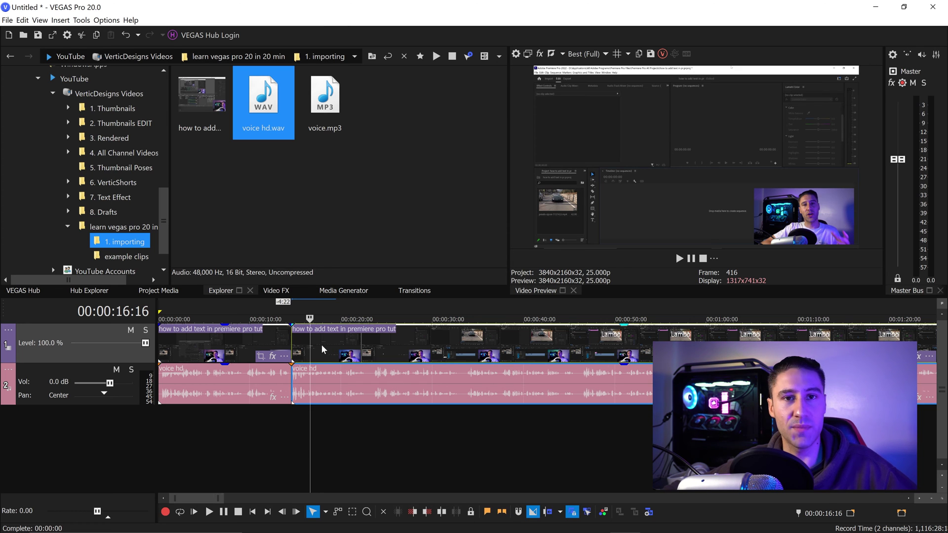
Step: Turn off automatic crossfades and try overlapping the second segment onto the end of the first
mouse_move(321, 344)
left_mouse_down()
mouse_move(357, 346)
mouse_move(323, 341)
left_mouse_up()
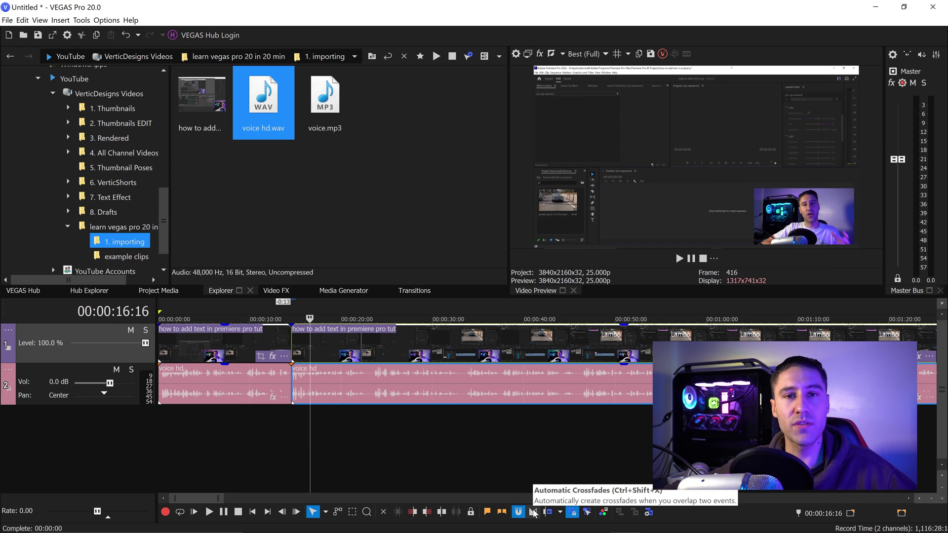
left_click(533, 512)
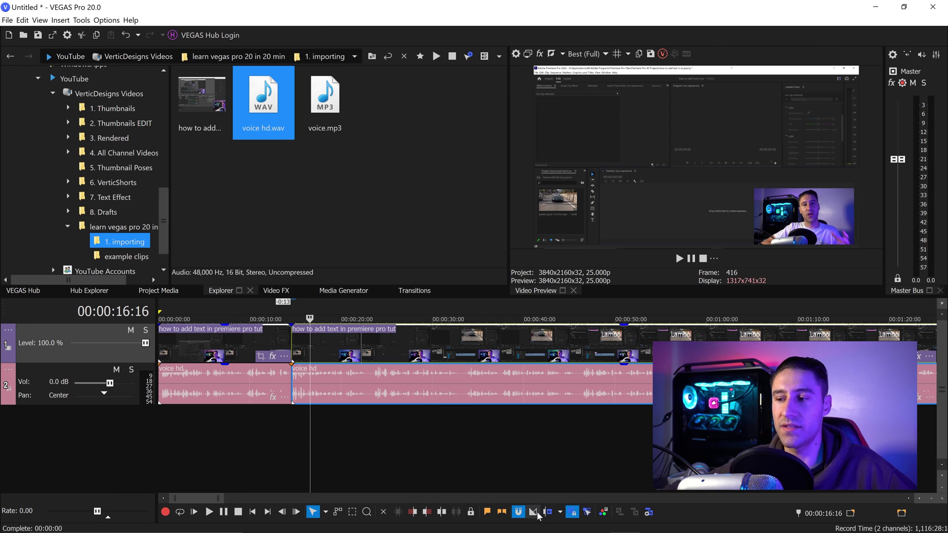
mouse_move(329, 348)
left_mouse_down()
mouse_move(310, 348)
mouse_move(334, 354)
left_mouse_up()
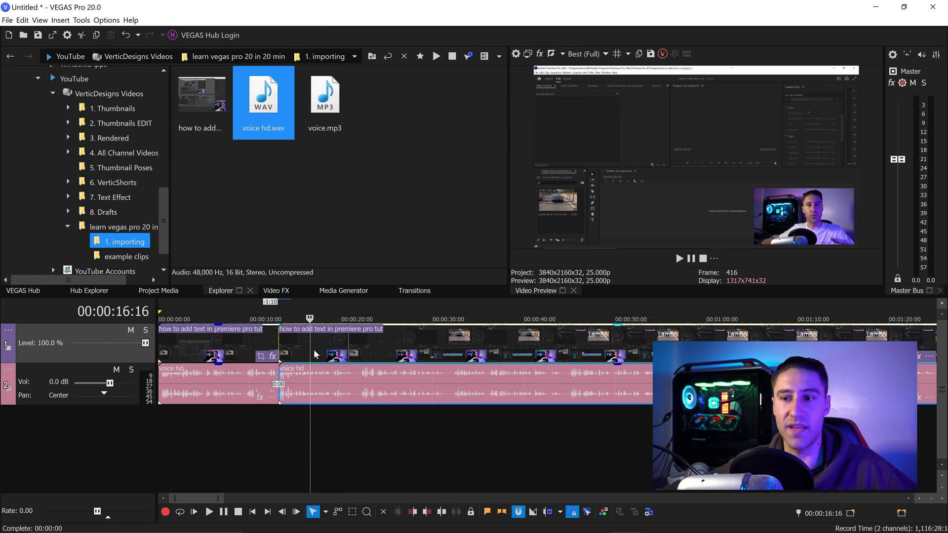
Step: Turn automatic crossfades back on, overlap the second segment with the first by 0:15 and play the crossfade
left_click(532, 511)
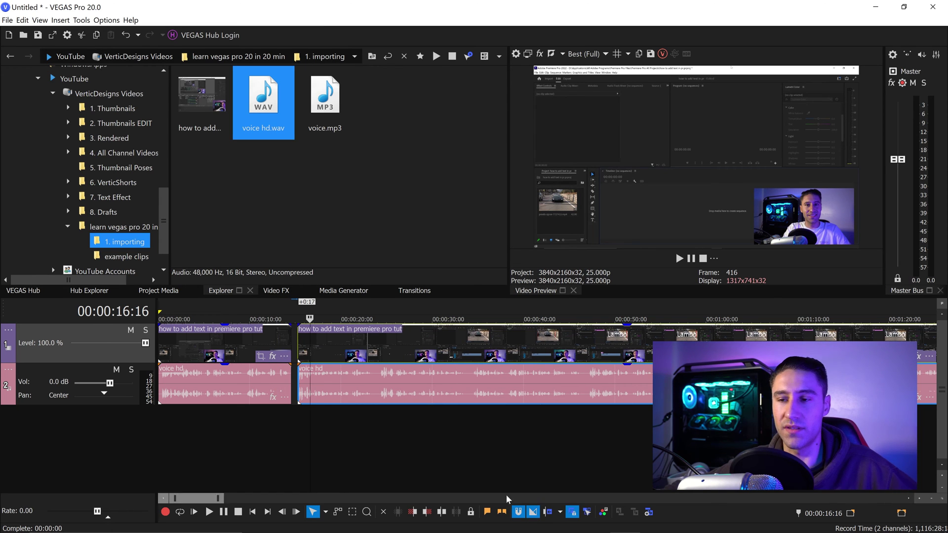
left_click_drag(338, 353, 327, 352)
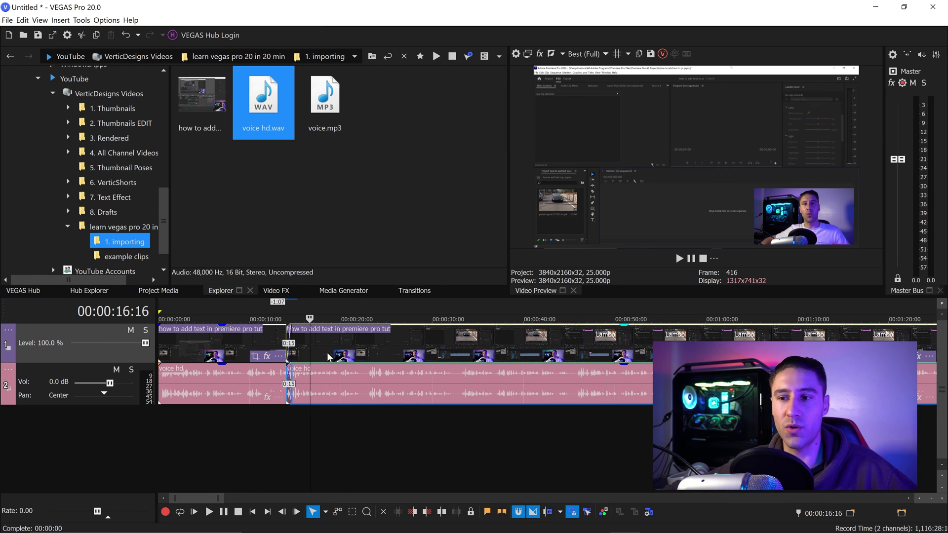
left_click(286, 333)
scroll(298, 335, "up", 5)
key("space")
key("space")
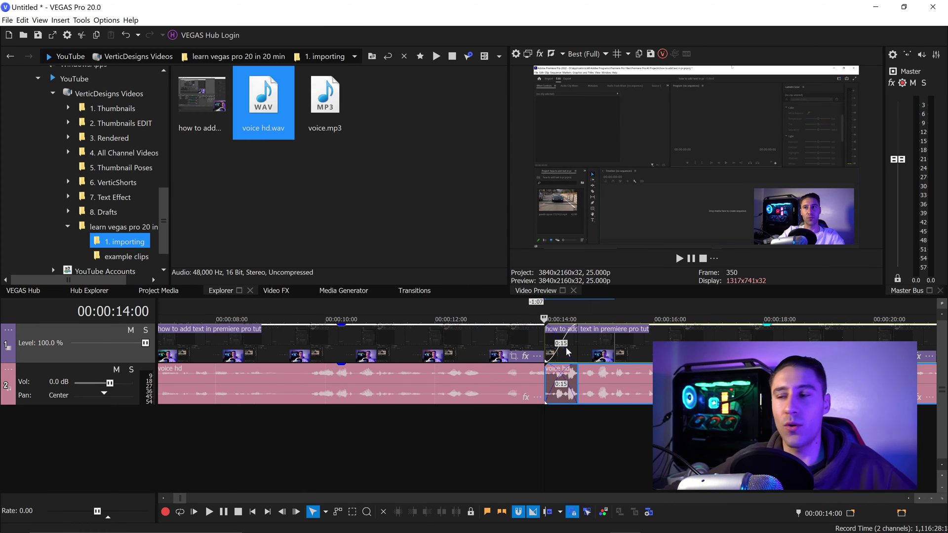
Step: Browse the fade types for the video crossfade and move the second segment back to the end of the first
right_click(574, 326)
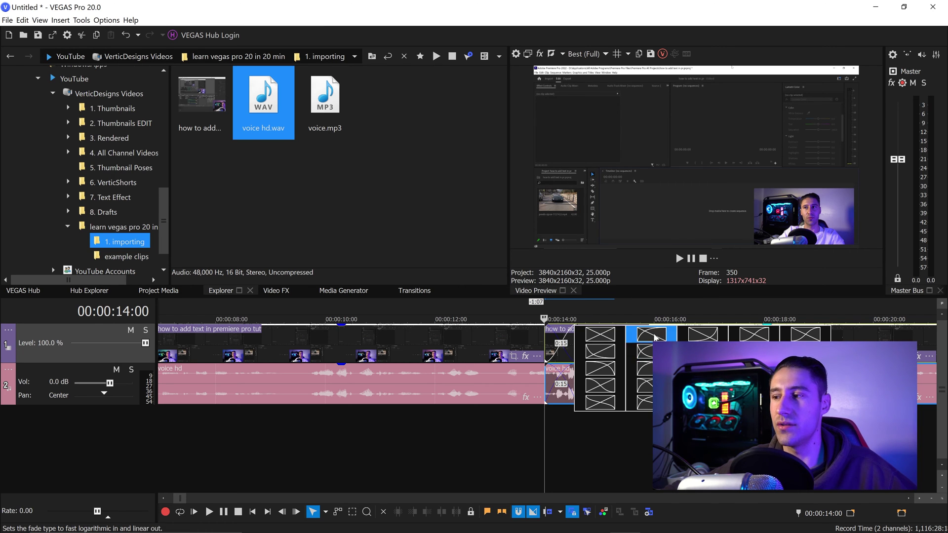
left_click(615, 361)
scroll(418, 411, "down", 5)
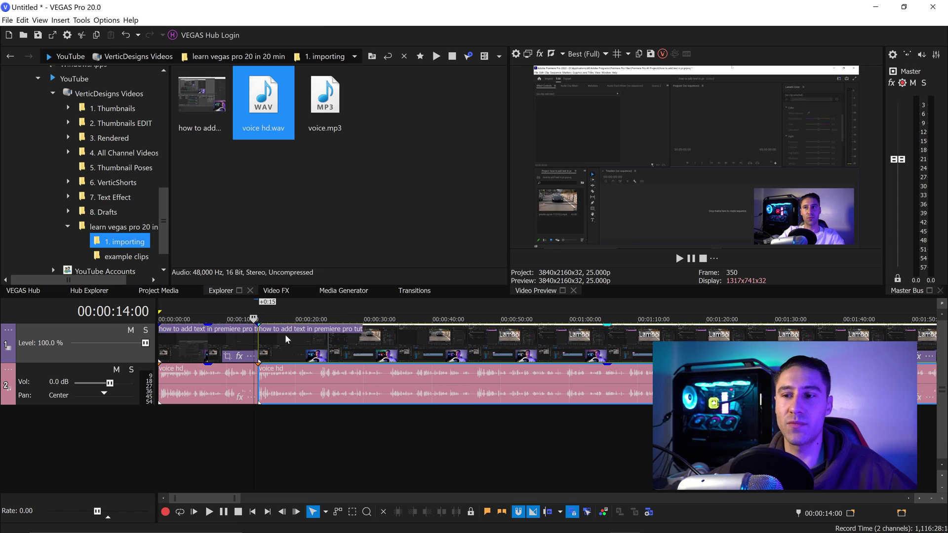
Step: Split the video and voice clips at 00:00:22:17 and 00:00:23:16
left_click(314, 351)
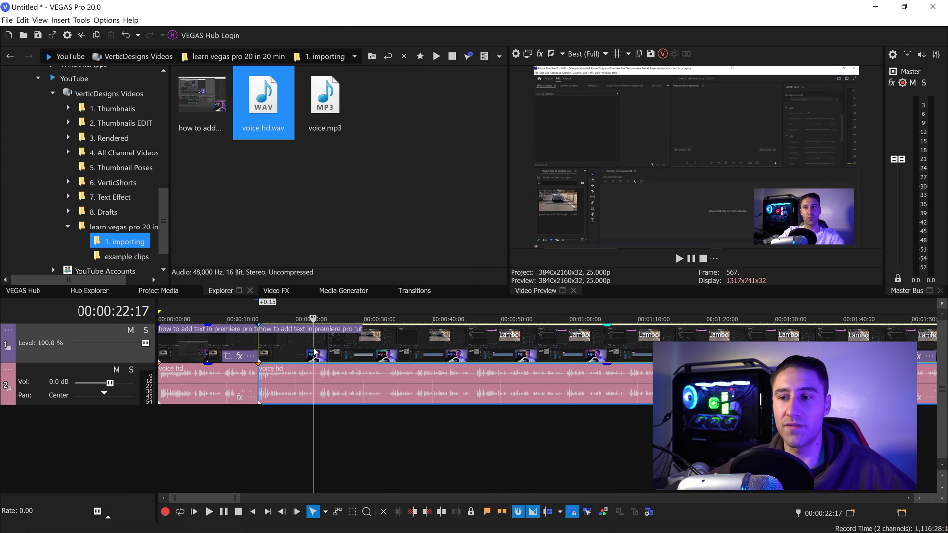
scroll(332, 363, "up", 2)
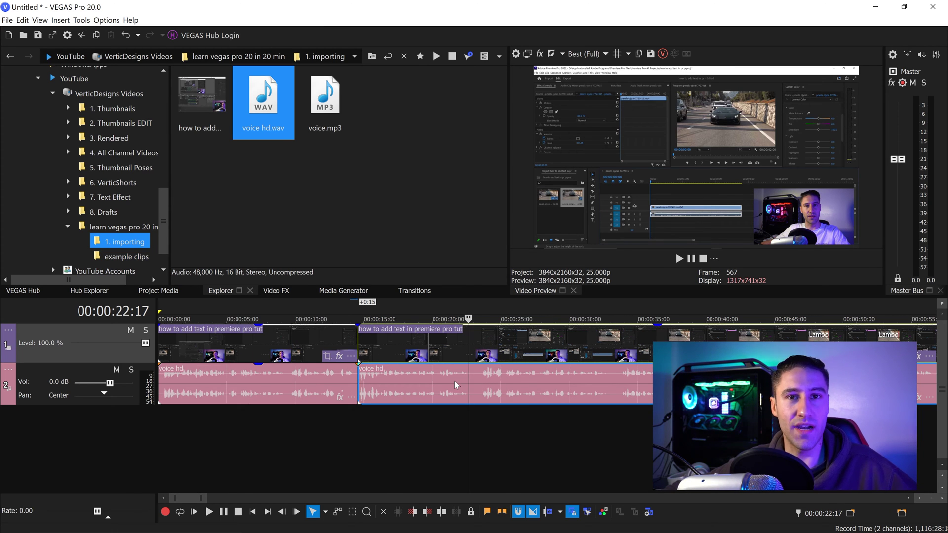
key("s")
left_click(482, 375)
key("s")
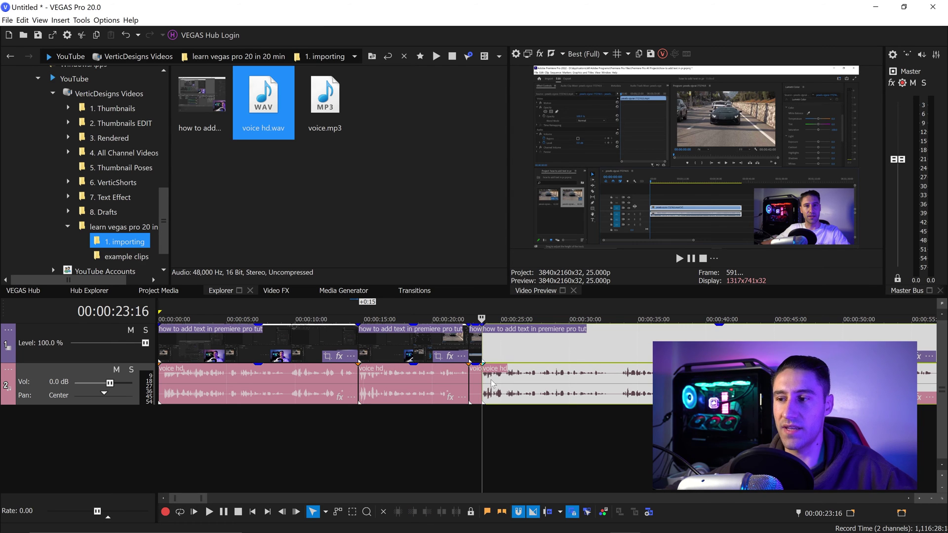
Step: Turn on auto ripple and delete the short segment between the two new cuts so the following clips close the gap
left_click(547, 514)
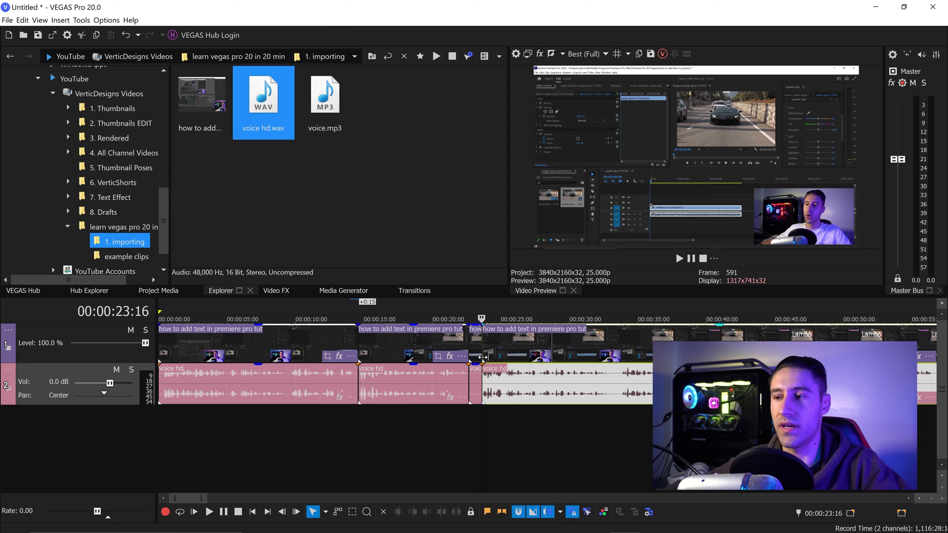
left_click(474, 343)
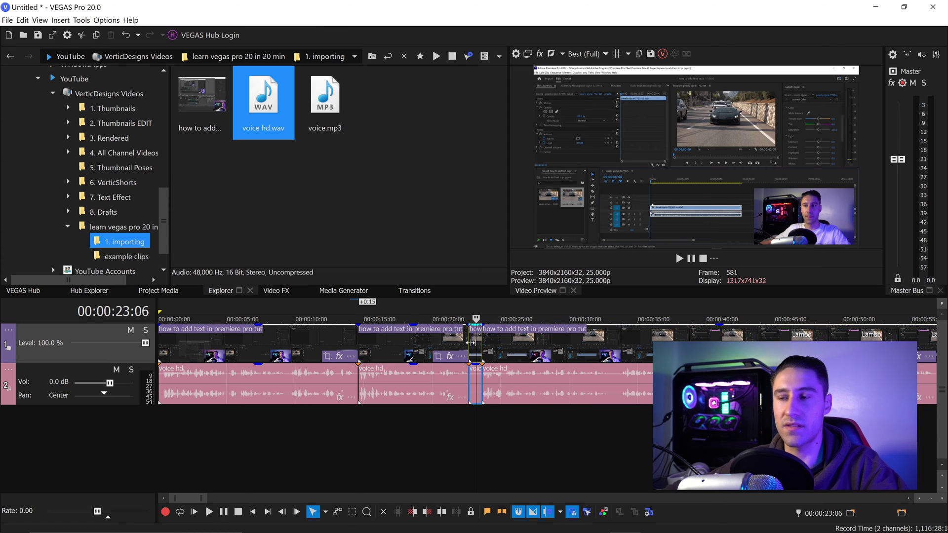
key("Delete")
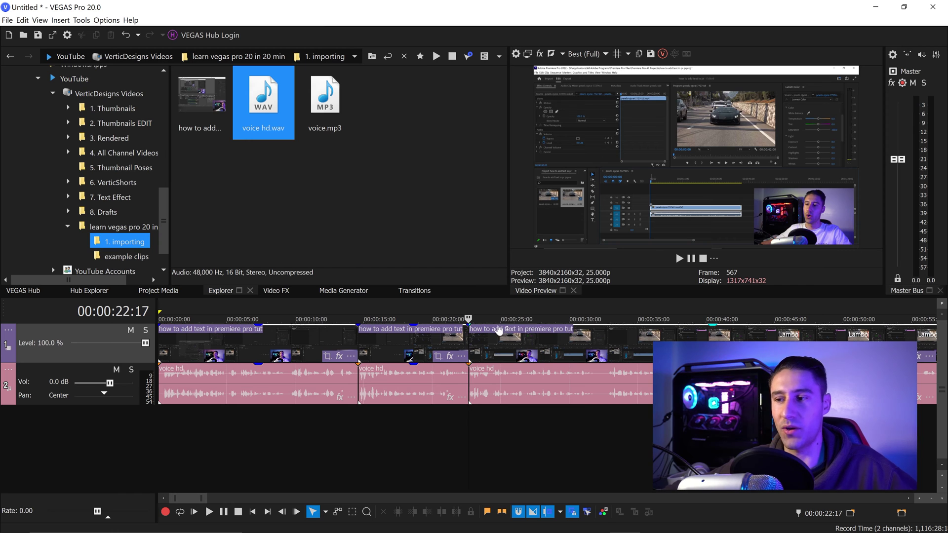
Step: Trim the start of the first segment slightly and shorten its end to about 13 seconds, rippling the following clips
left_click(430, 376)
scroll(427, 376, "down", 2)
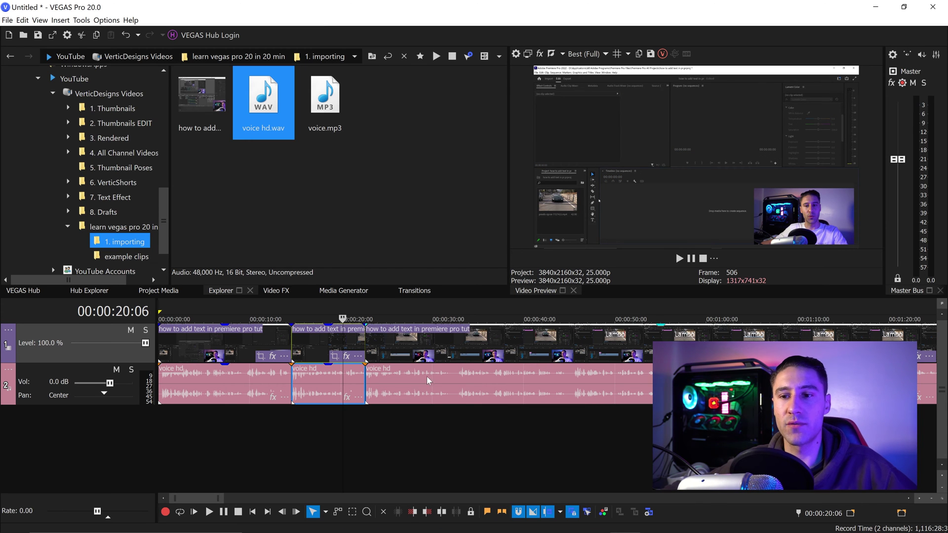
left_click_drag(160, 340, 162, 342)
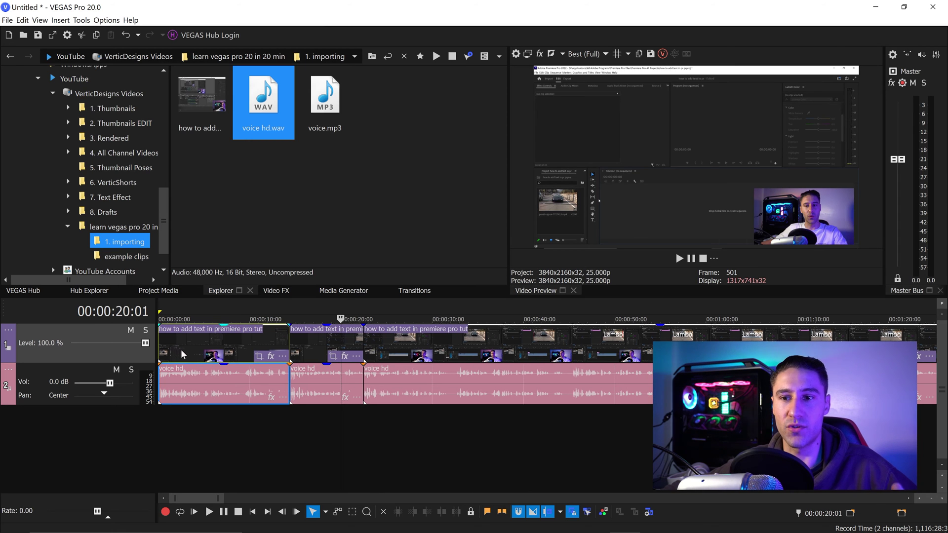
left_click_drag(289, 345, 275, 346)
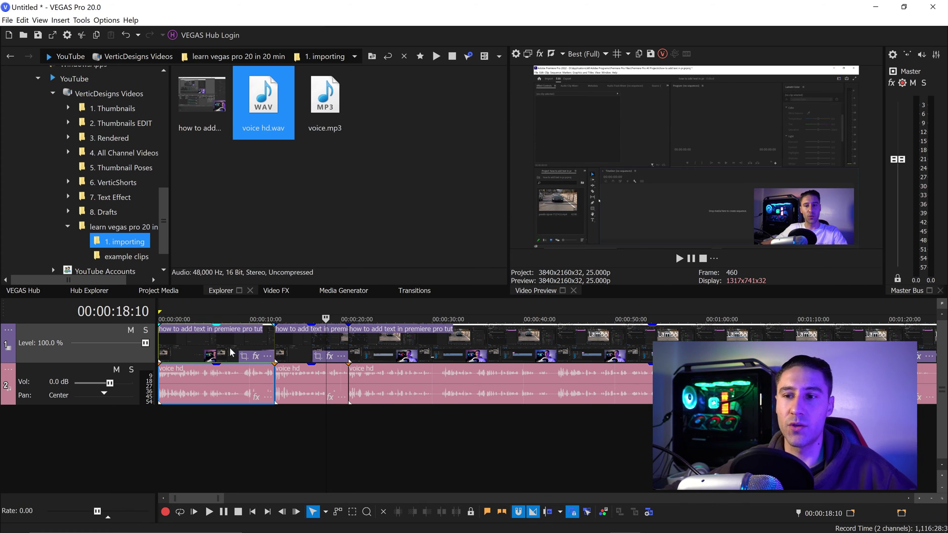
Step: Select the whole range of clips from the first segment to the last, and return to selecting only the first segment
left_click(195, 342)
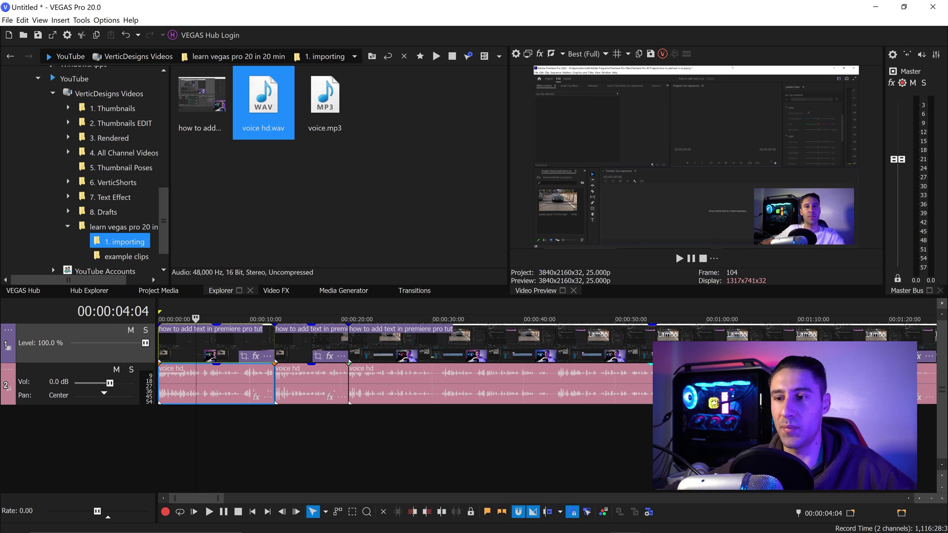
left_click(499, 389)
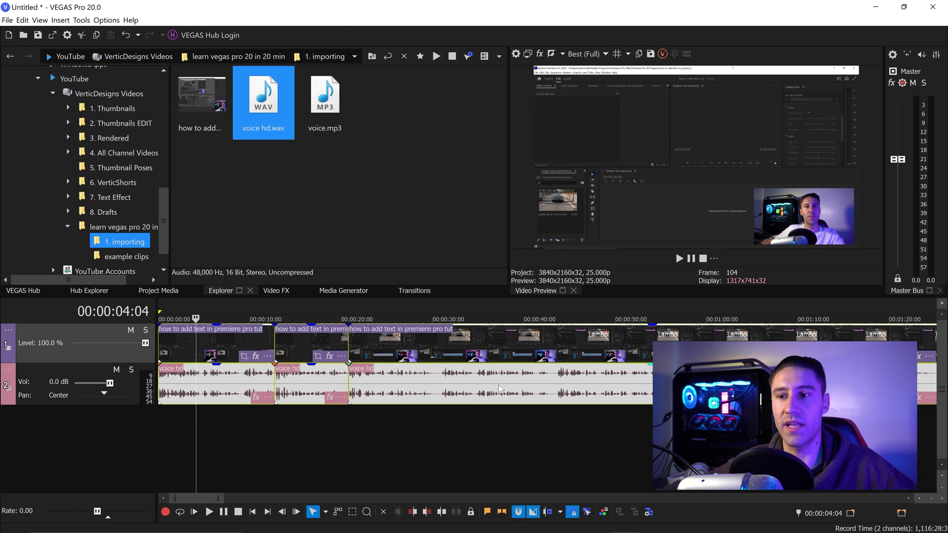
left_click(202, 341)
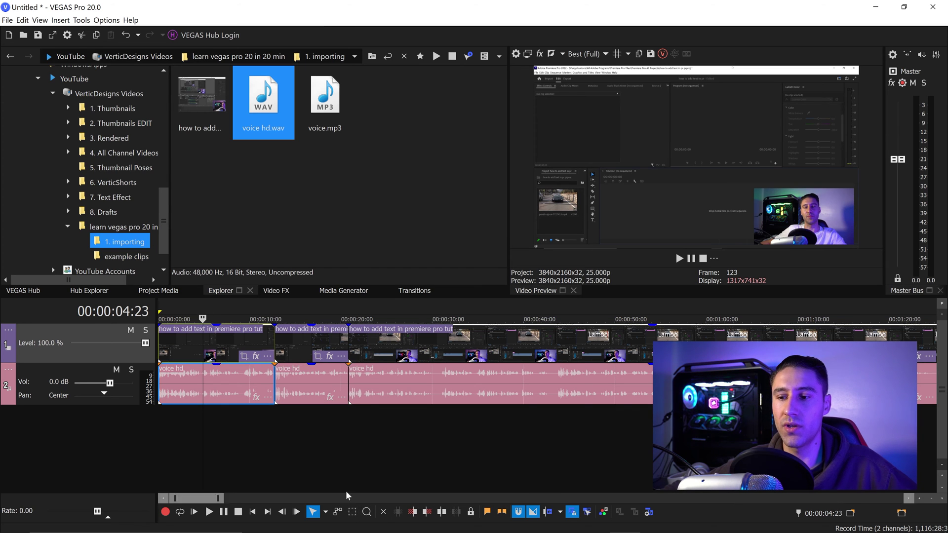
Step: Select all clips with a selection box using the Selection tool, and return to the Normal Edit tool with nothing selected
left_click(352, 512)
left_click_drag(208, 453, 654, 340)
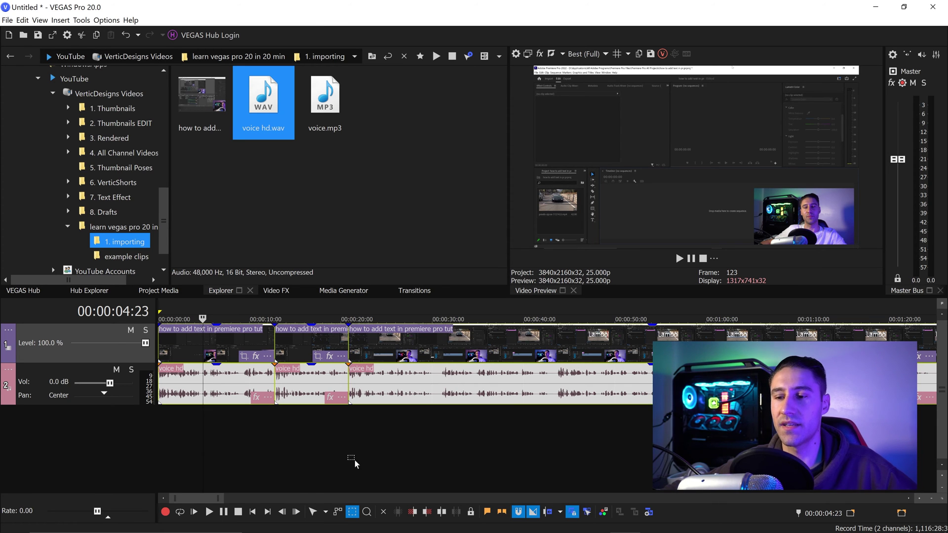
left_click(313, 512)
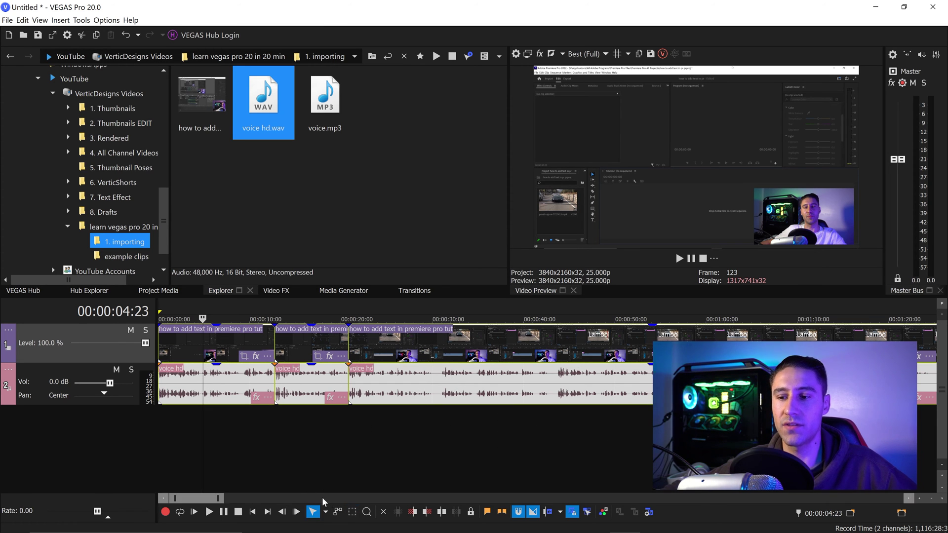
mouse_move(218, 349)
left_mouse_down()
mouse_move(312, 337)
mouse_move(217, 350)
left_mouse_up()
left_click(353, 438)
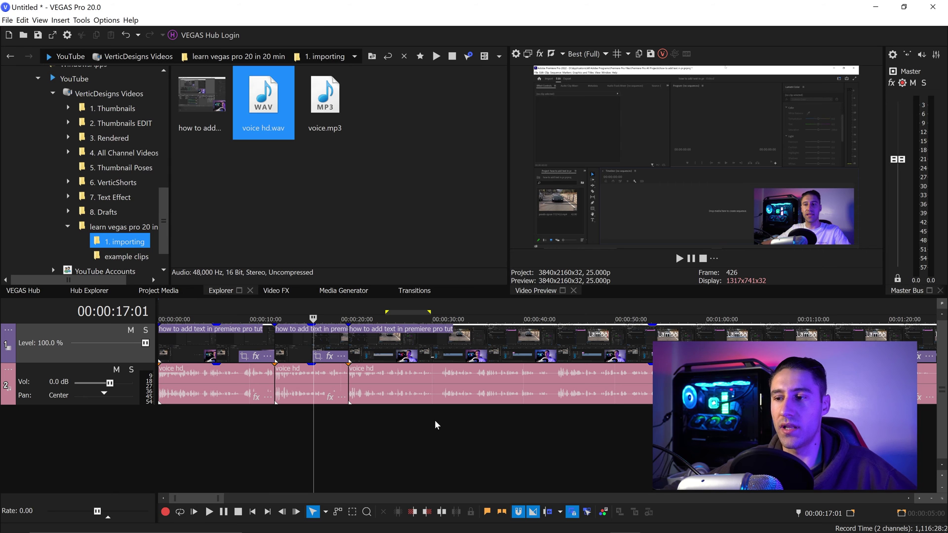
Step: Mark the time range from 00:00:25:00 to 00:00:30:07 and add the Loop Playback control to the video preview
left_click_drag(433, 418, 389, 419)
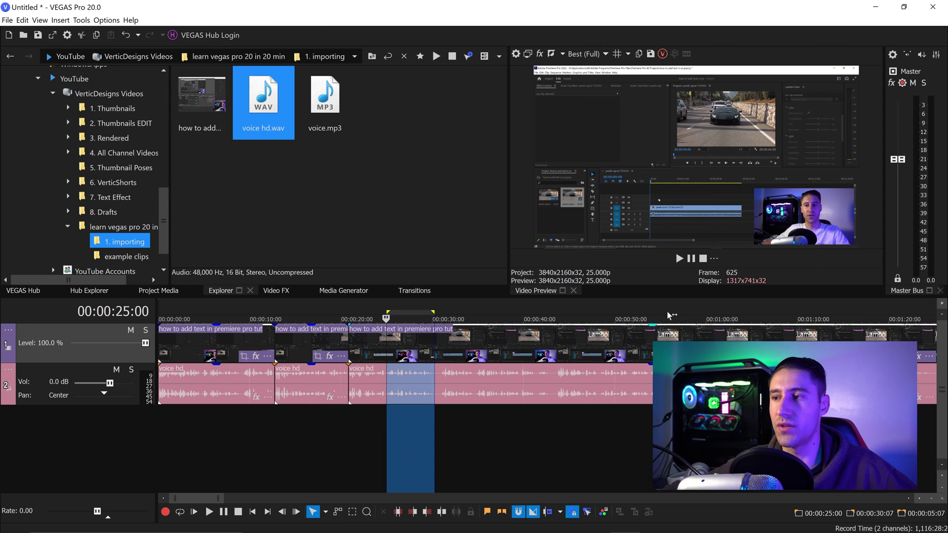
left_click(713, 258)
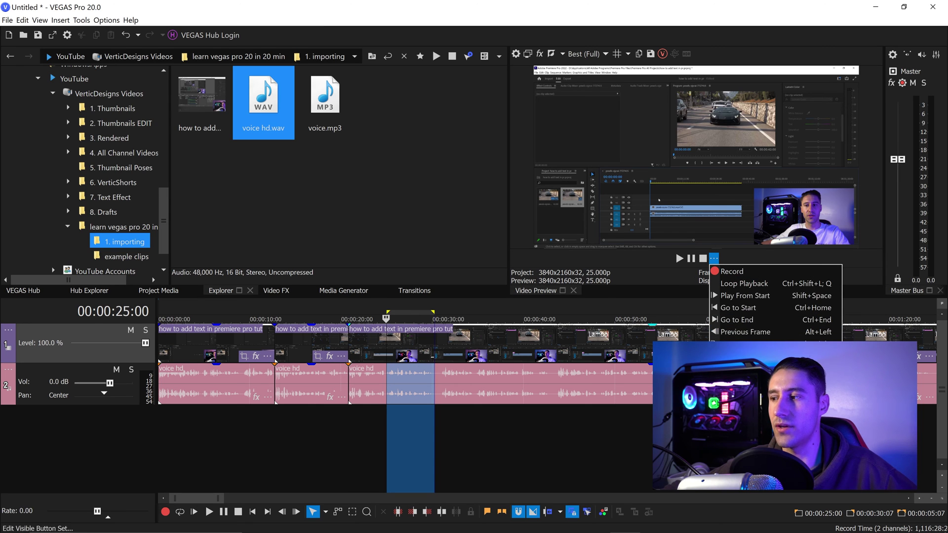
left_click(746, 360)
left_click(380, 245)
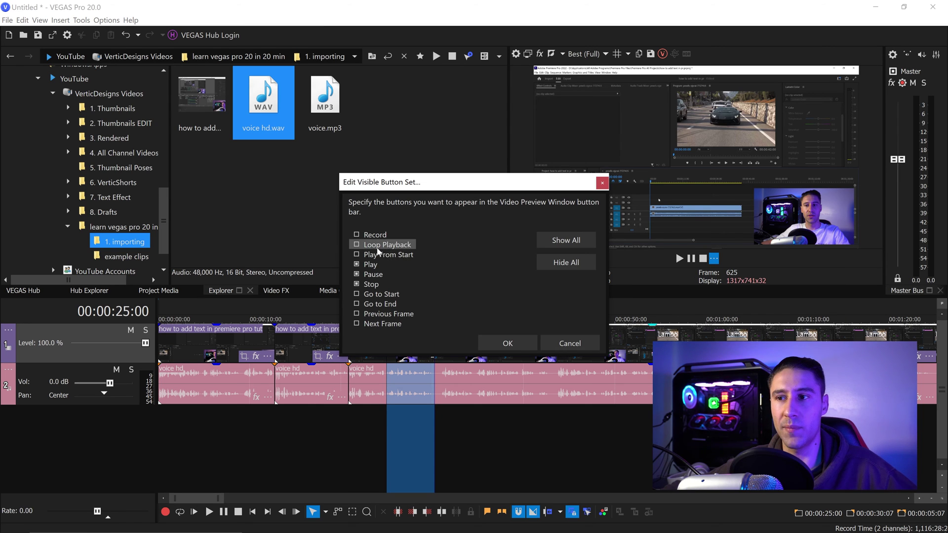
left_click(521, 347)
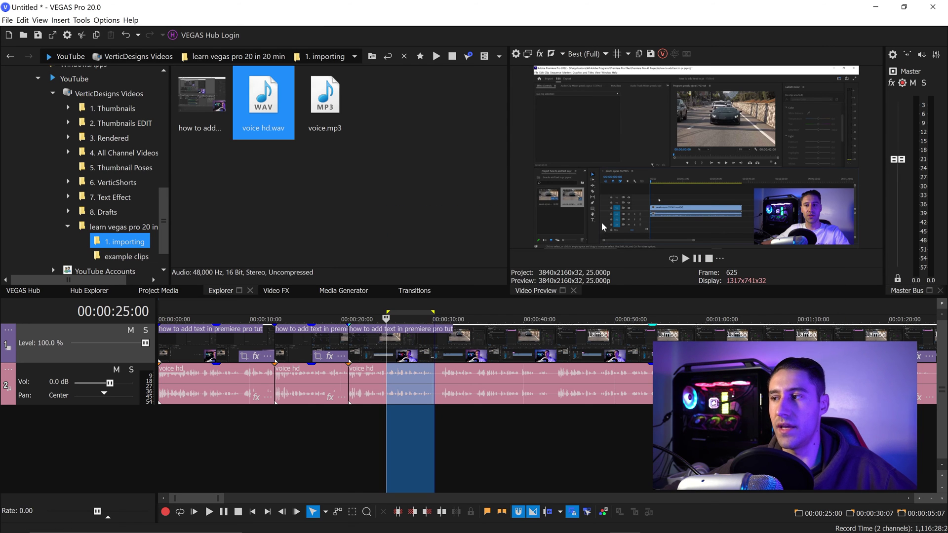
Step: Play the marked time range in a loop, and turn loop playback off again
left_click(672, 258)
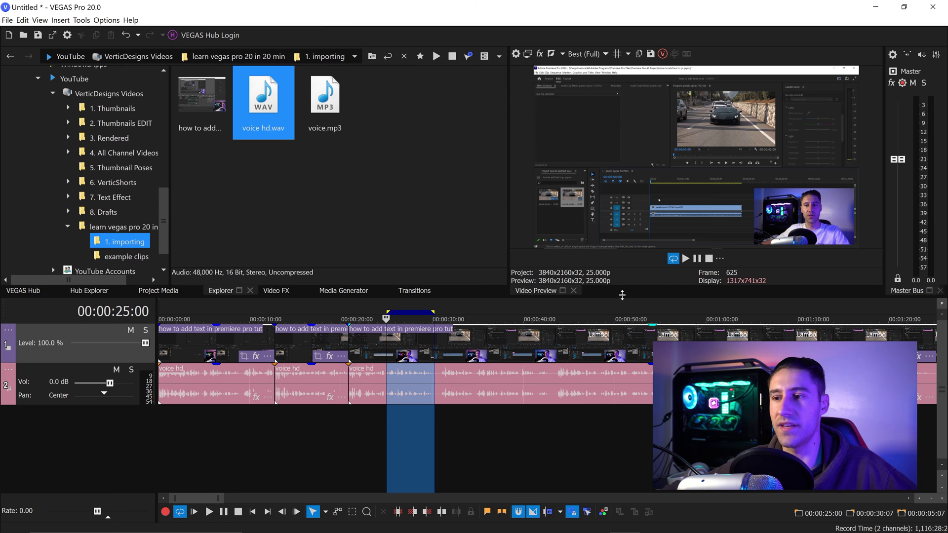
left_click(686, 258)
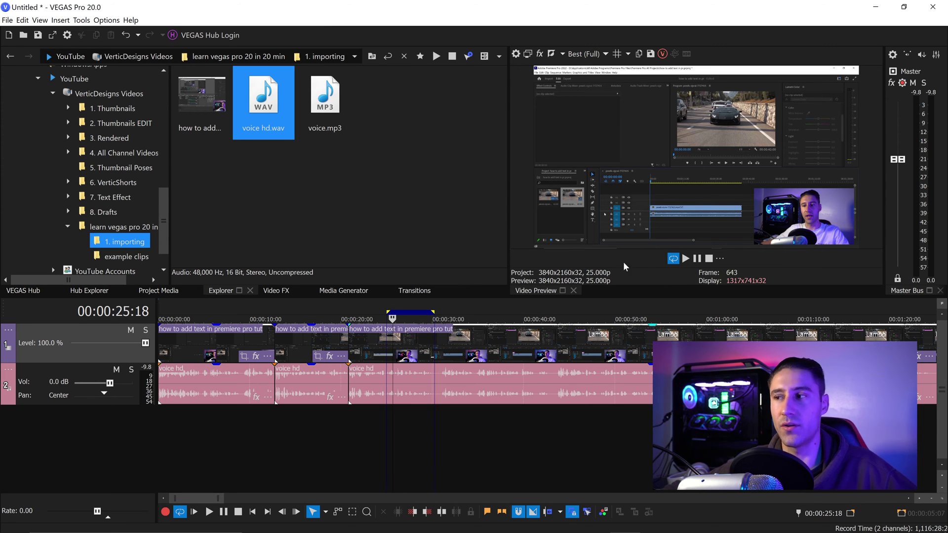
left_click(673, 260)
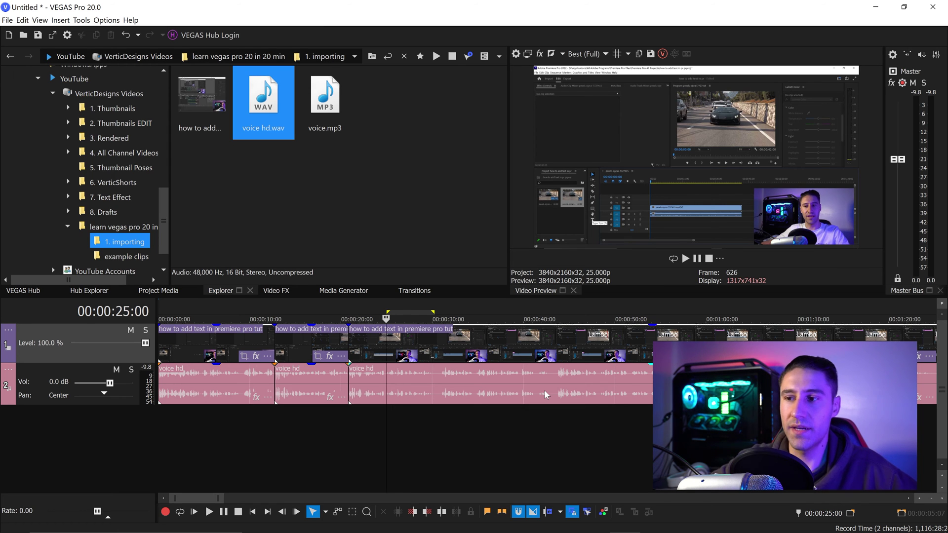
key("space")
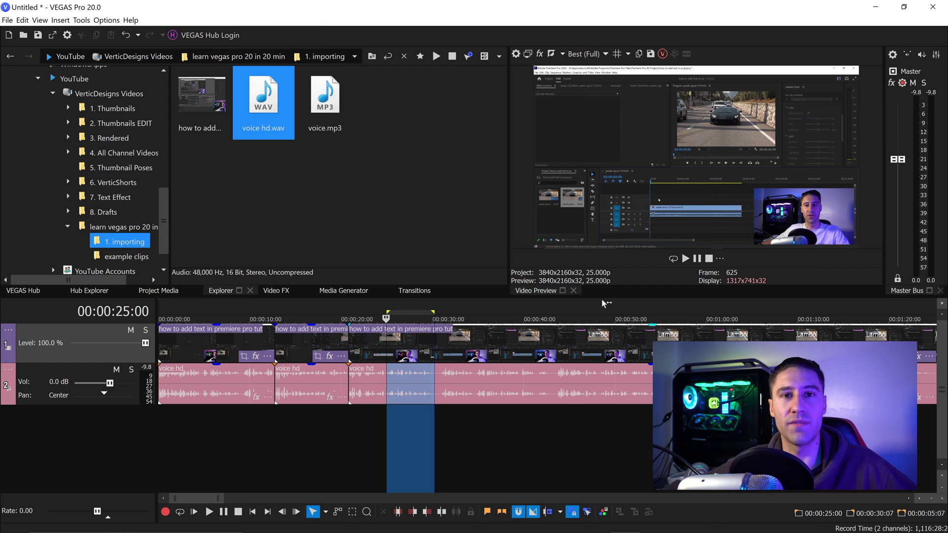
Step: Add a fade-in about 1 second long to the first video segment and give it a linear curve
left_click(368, 385)
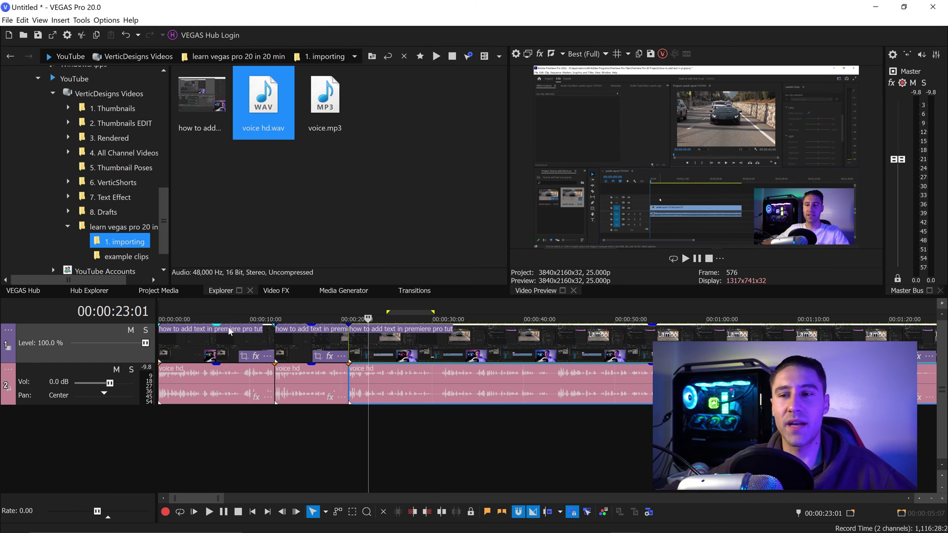
mouse_move(217, 328)
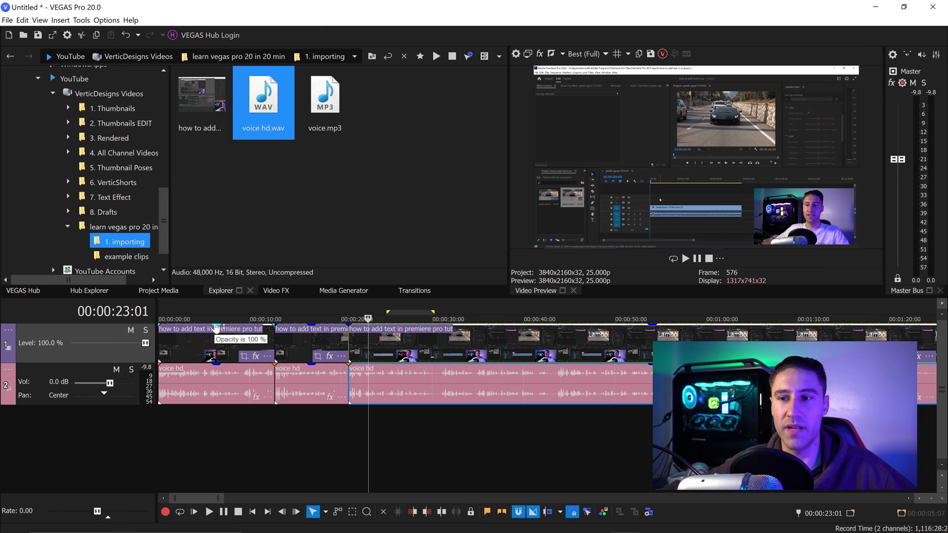
left_click(216, 328)
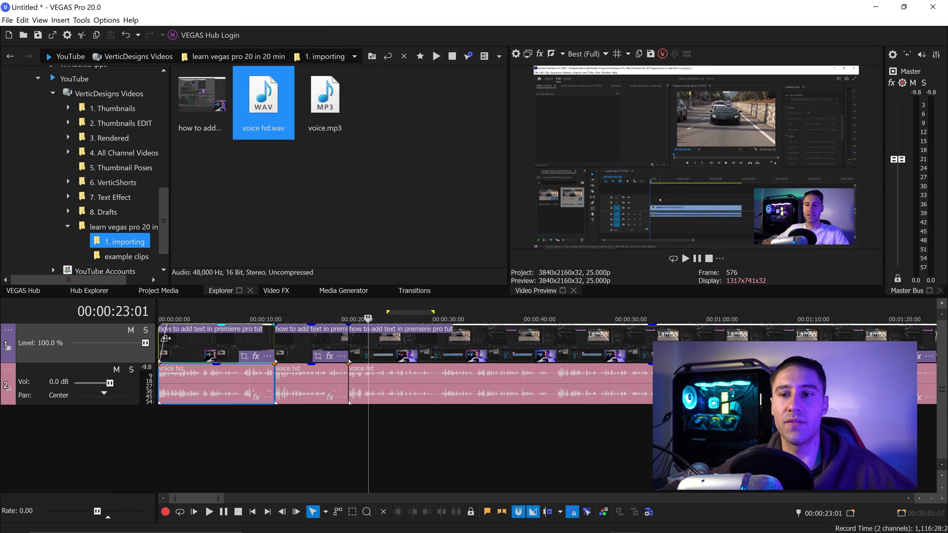
left_click_drag(166, 338, 179, 350)
scroll(183, 351, "up", 3)
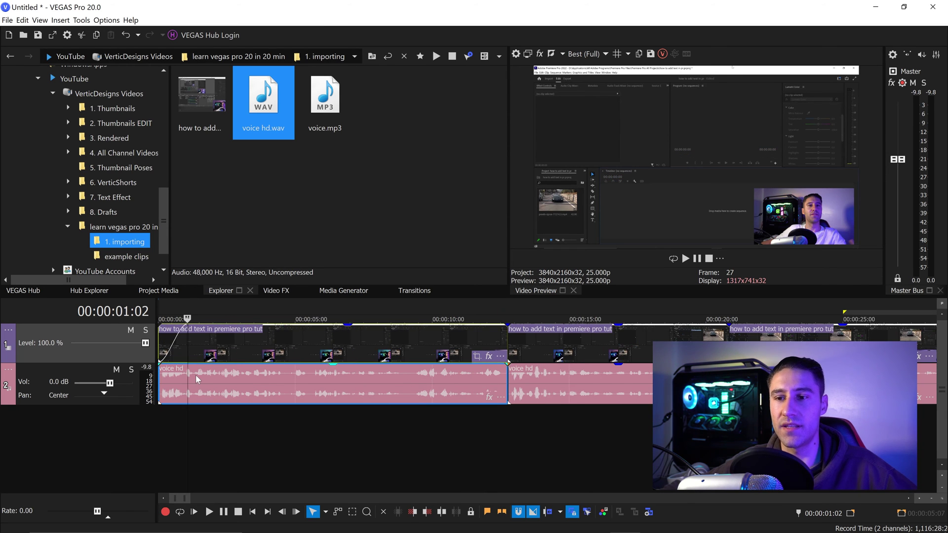
mouse_move(186, 376)
left_mouse_down()
mouse_move(154, 379)
mouse_move(195, 378)
left_mouse_up()
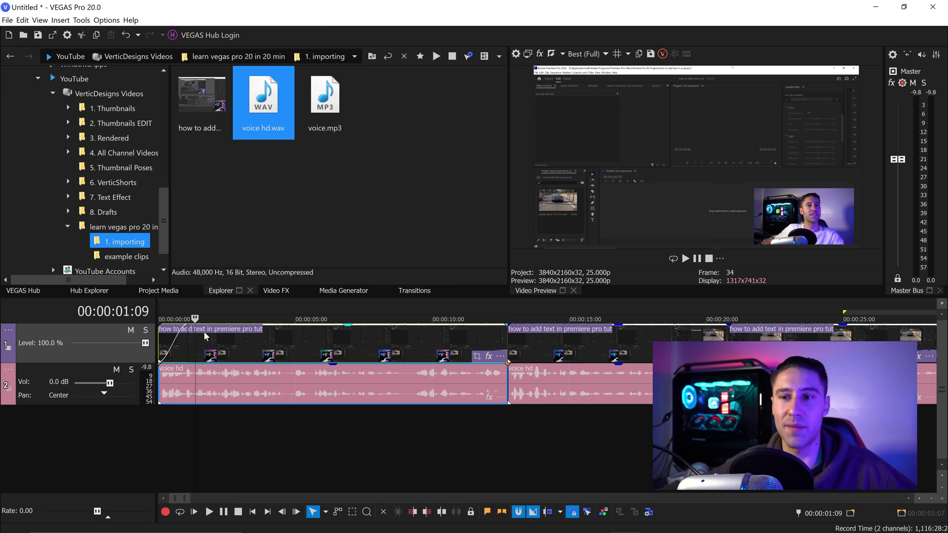
right_click(186, 328)
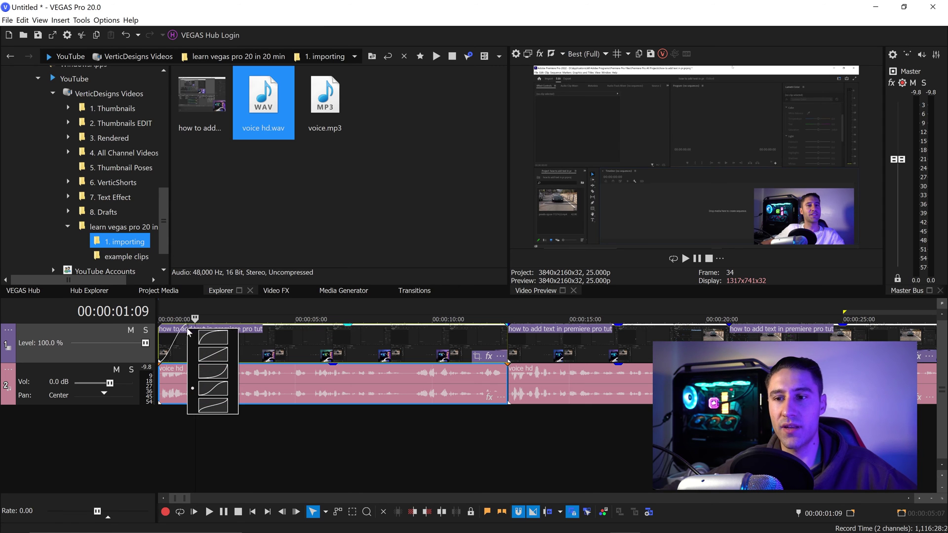
left_click(223, 355)
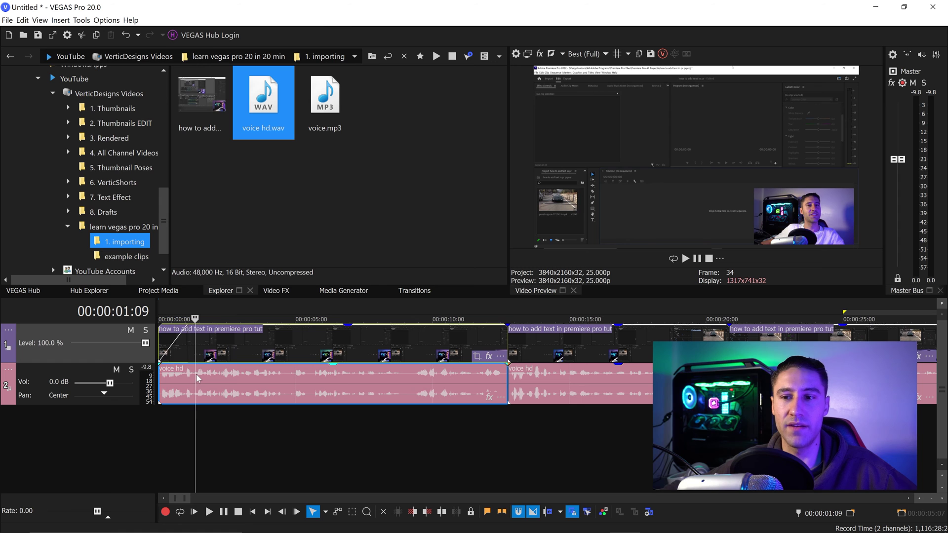
Step: Move frame by frame back to the beginning of the video fade-in and forward through it to check the fade in the preview
key("Left")
key("Left")
key("Left")
key("Left")
key("Left")
key("Left")
key("Left")
key("Left")
key("Left")
key("Left")
key("Left")
key("Left")
key("Left")
key("Left")
key("Left")
key("Left")
key("Left")
key("Left")
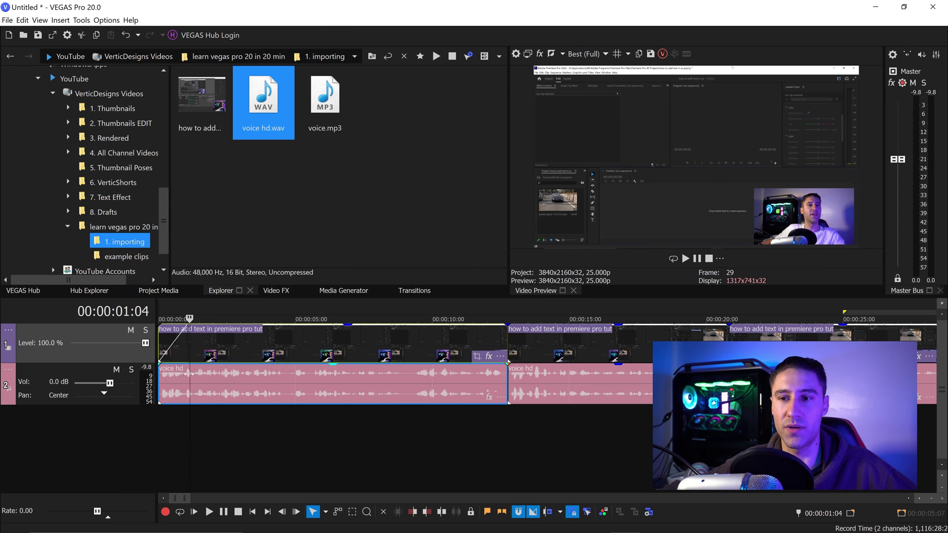
key("Left")
key("Left")
key("Left")
key("Left")
key("Left")
key("Left")
key("Left")
key("Left")
key("Left")
key("Left")
key("Left")
key("Left")
key("Left")
key("Left")
key("Left")
key("Left")
key("Right")
key("Right")
key("Right")
key("Right")
key("Right")
key("Right")
key("Right")
key("Right")
key("Right")
key("Right")
key("Right")
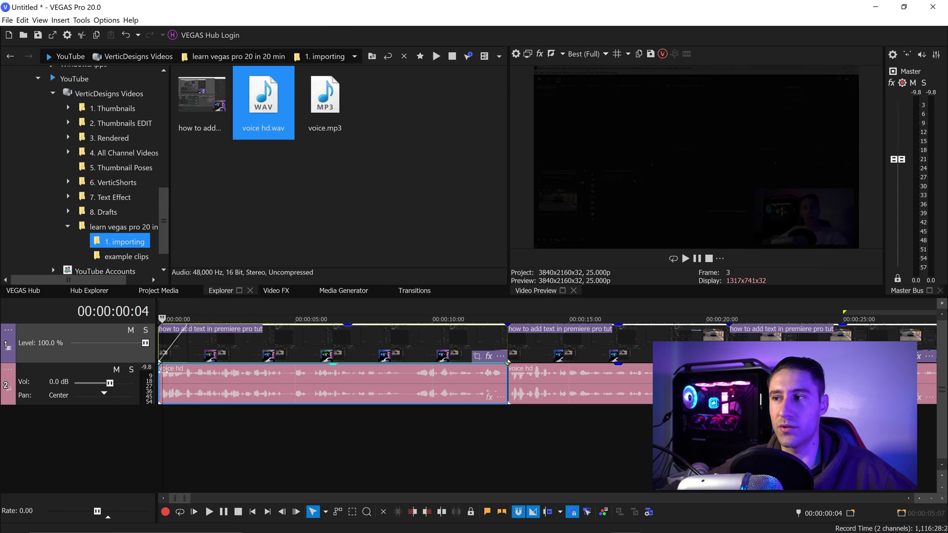
key("Right")
key("Right")
key("Right")
key("Right")
key("Right")
key("Right")
key("Right")
key("Right")
key("Right")
key("Right")
key("Right")
key("Right")
key("Right")
key("Right")
key("Right")
key("Right")
key("Right")
key("Right")
key("Right")
key("Right")
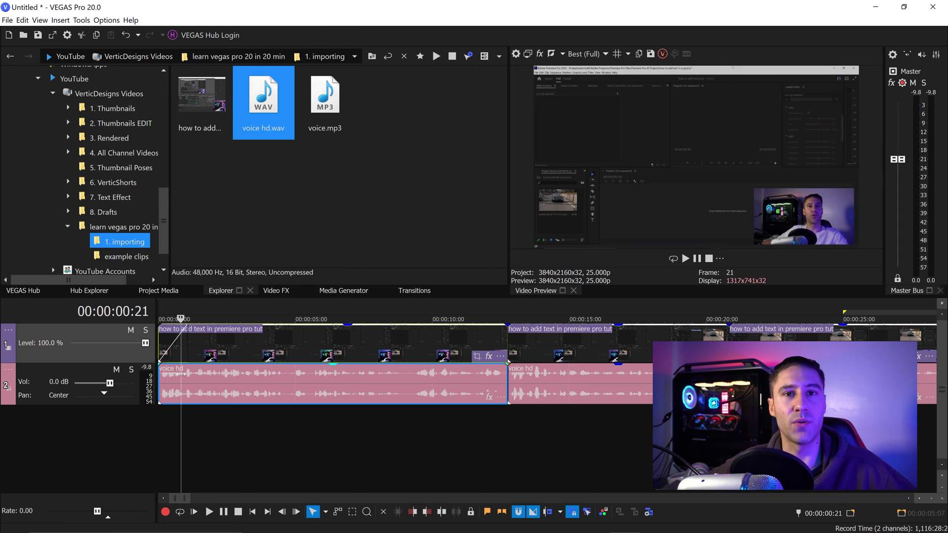
Step: Add a fade-in of 00:00:01:02 to the first voice segment and give it a linear curve
left_click_drag(157, 363, 188, 366)
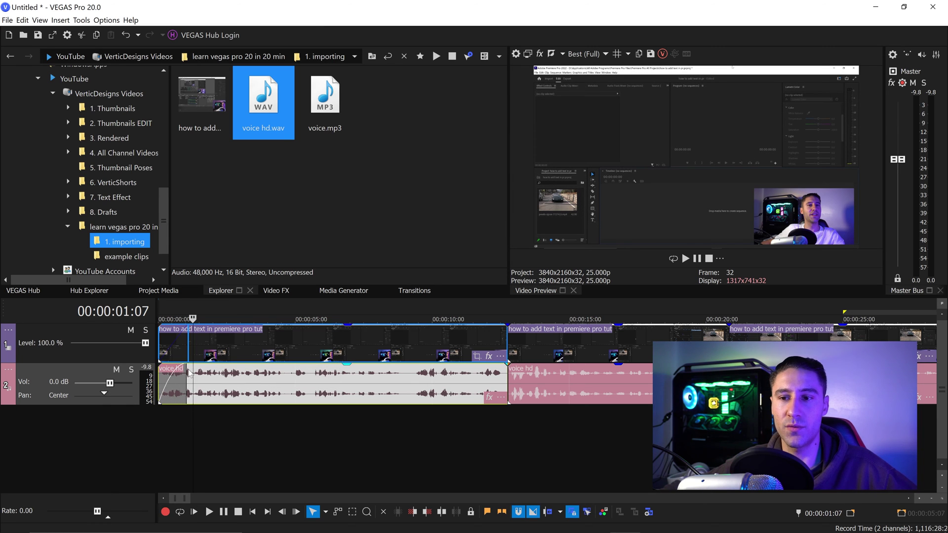
right_click(183, 367)
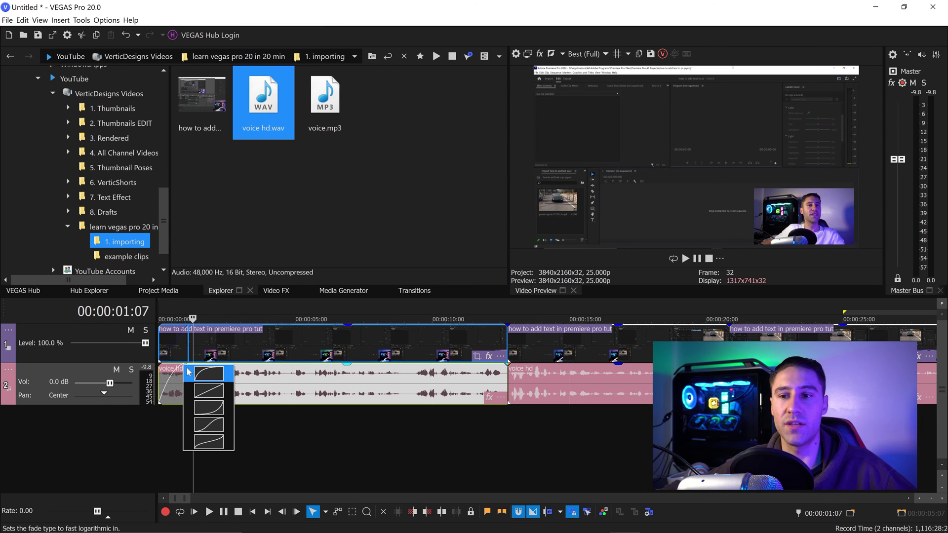
left_click(216, 391)
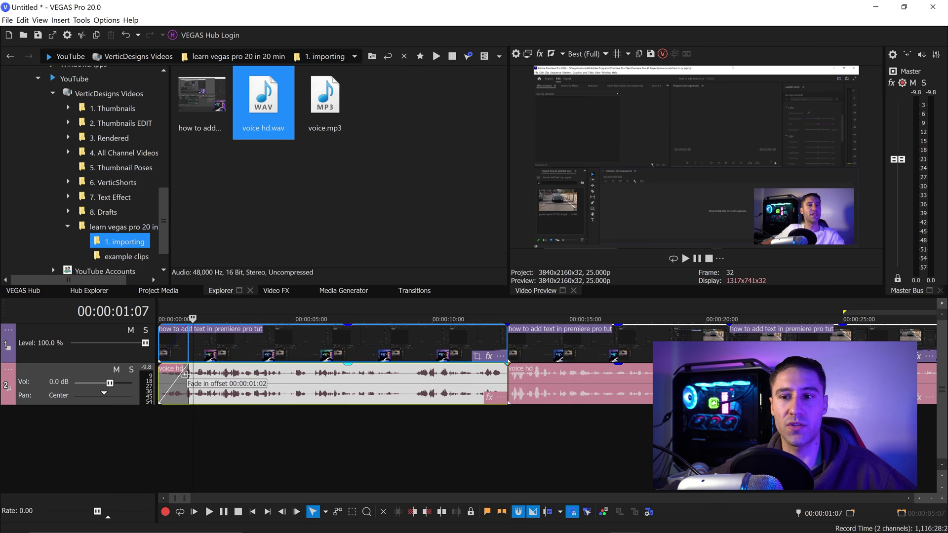
Step: Add the LAKEY INSPIRED - Me 2 track from the YouTube Music folder in Tunes below the voice track and lower its clip gain to silence
scroll(207, 382, "down", 5)
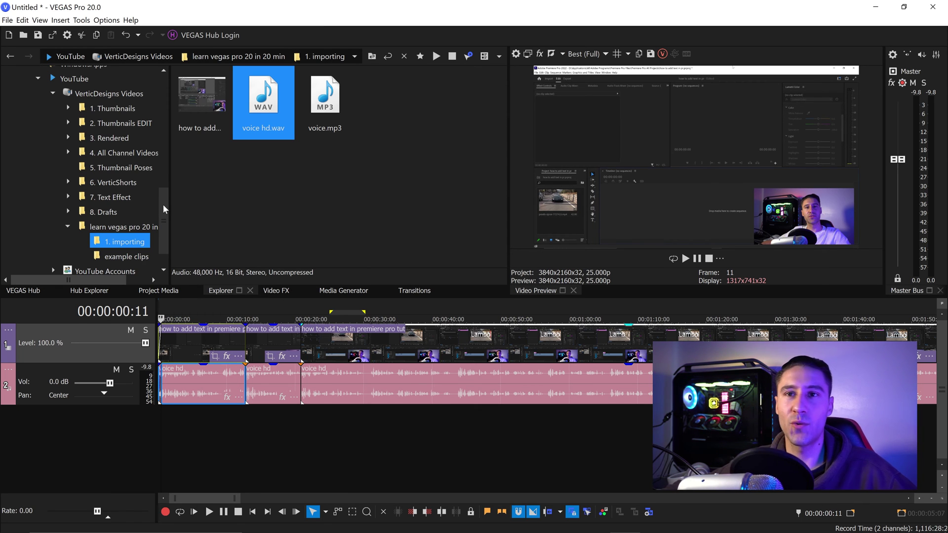
left_click_drag(163, 205, 167, 165)
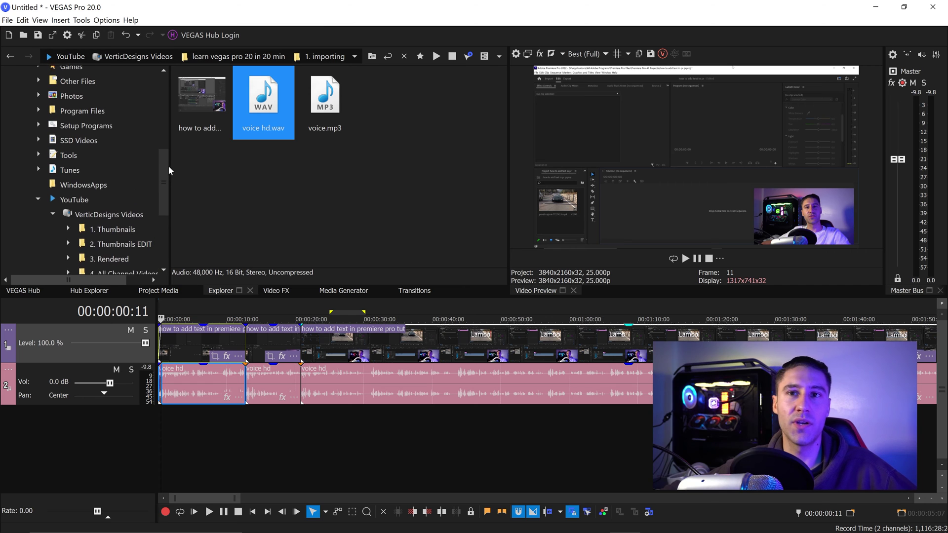
left_click(39, 174)
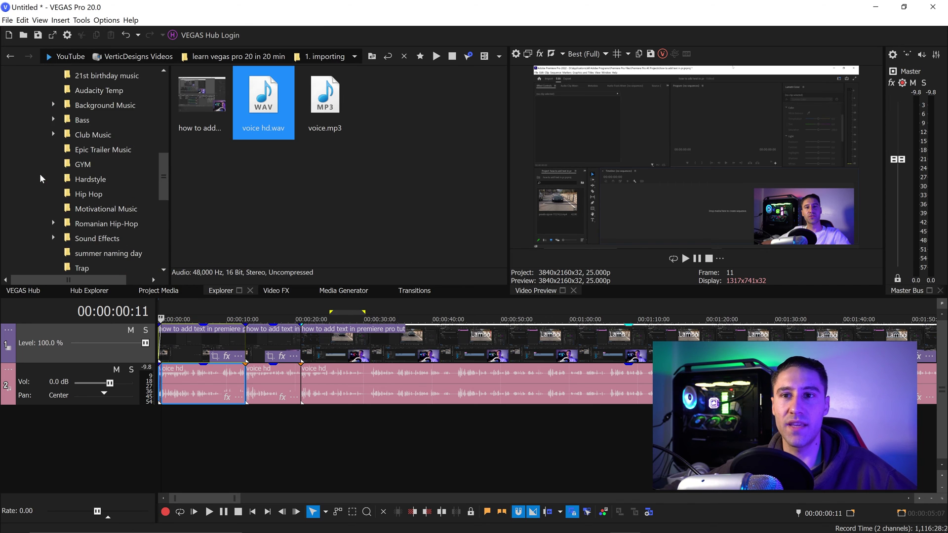
scroll(122, 170, "down", 3)
double_click(55, 148)
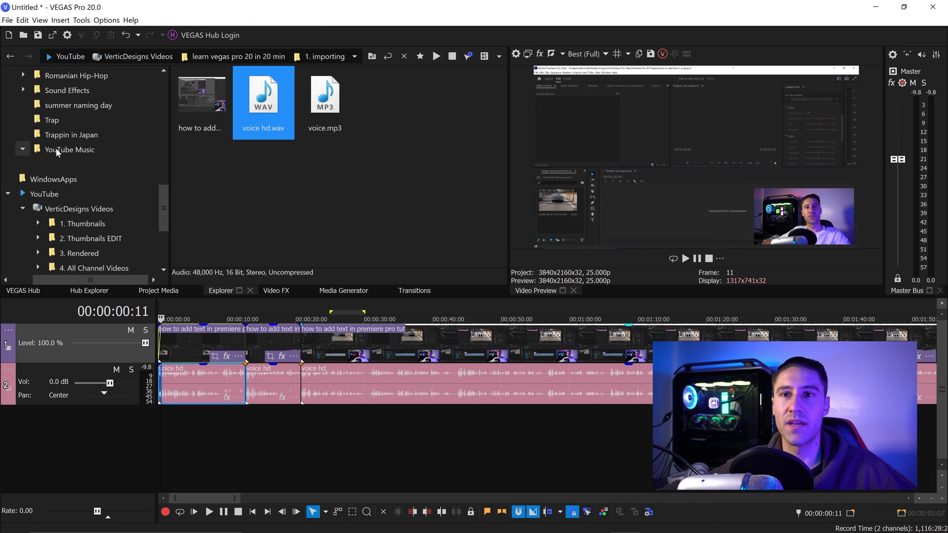
left_click(60, 148)
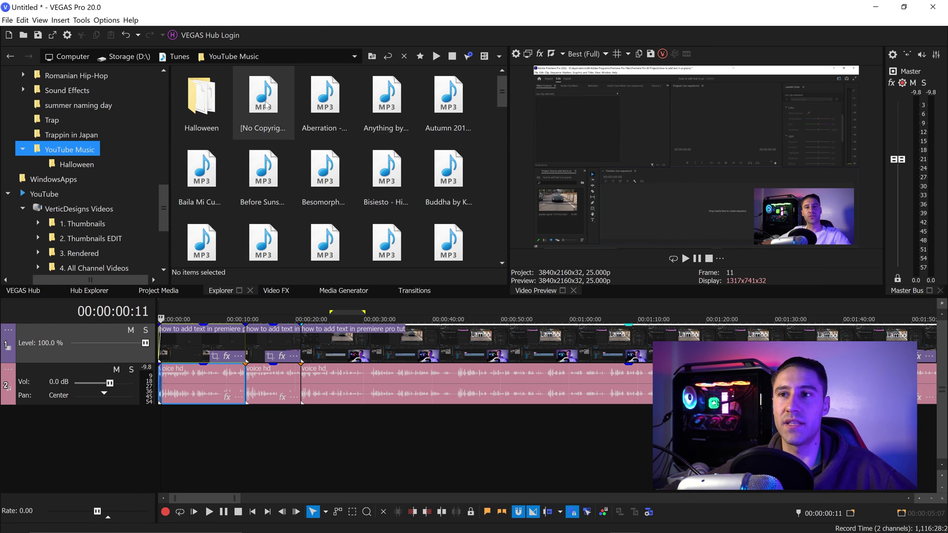
left_click_drag(261, 96, 150, 419)
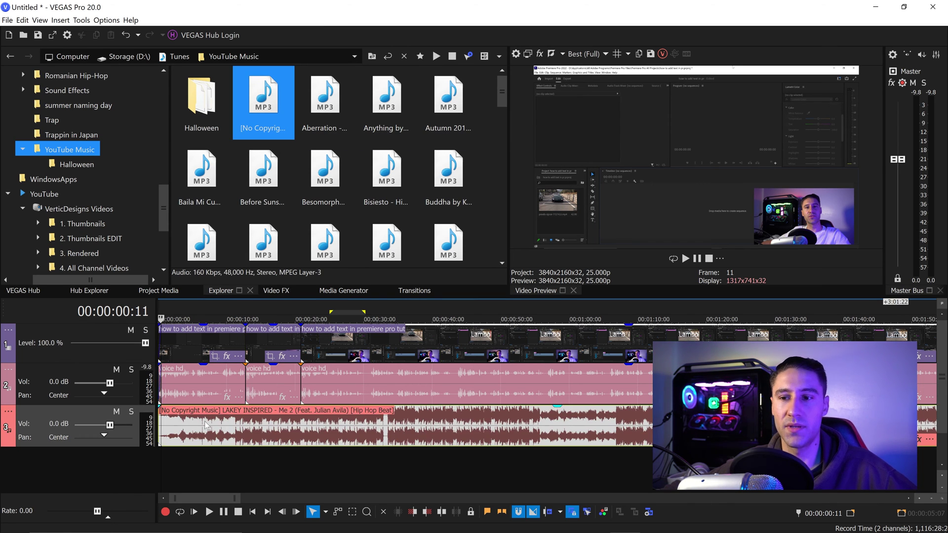
left_click_drag(292, 413, 232, 451)
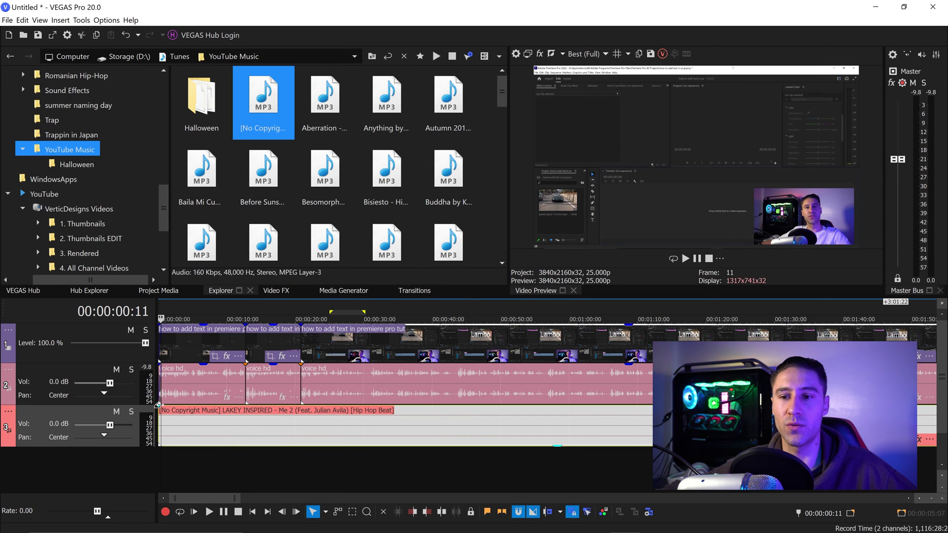
Step: Give the music clip a fade-in about 5 seconds long and a fade-out about 12 seconds long
left_click_drag(158, 405, 194, 450)
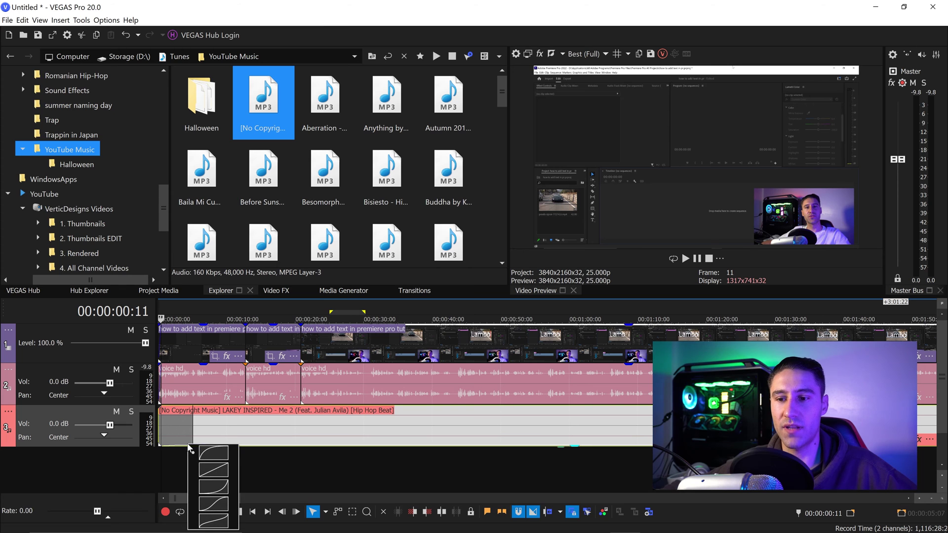
scroll(278, 432, "down", 4)
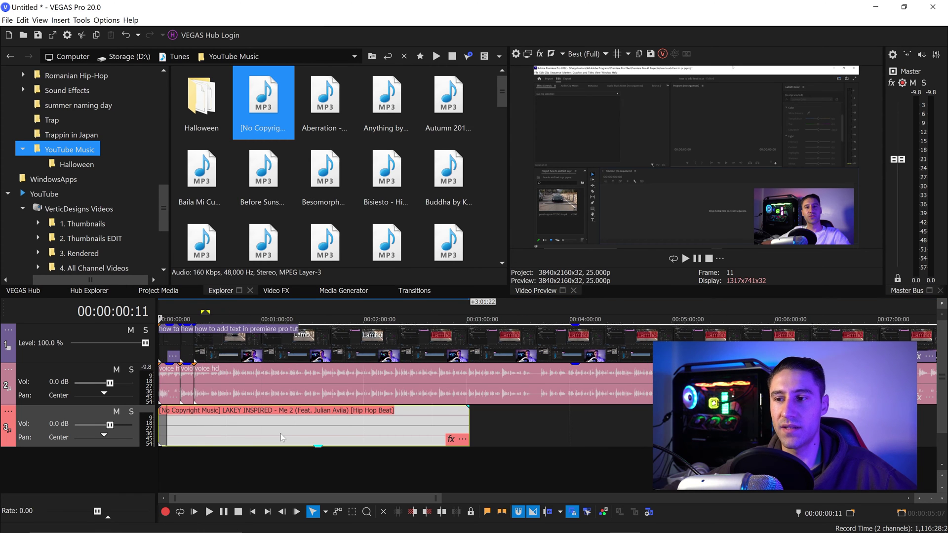
left_click_drag(468, 406, 452, 410)
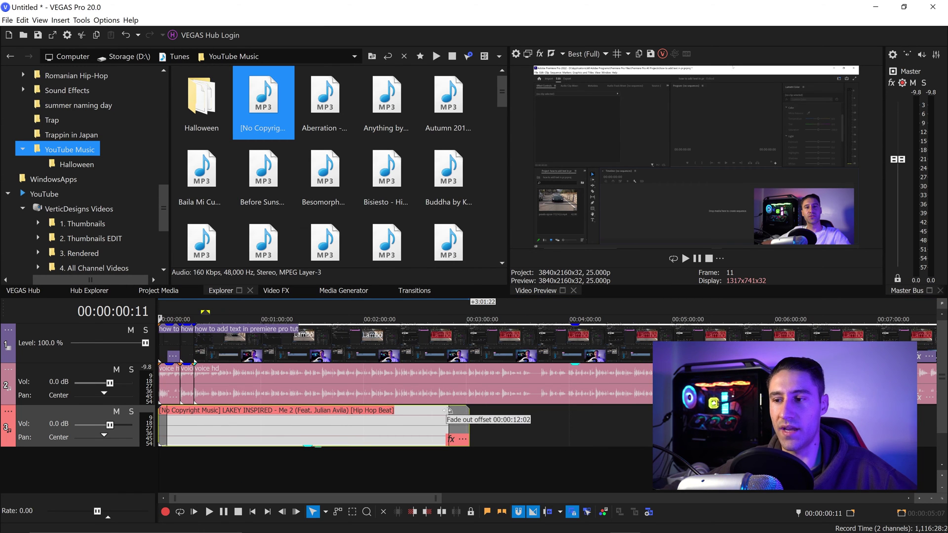
left_click(306, 359)
scroll(306, 359, "down", 2)
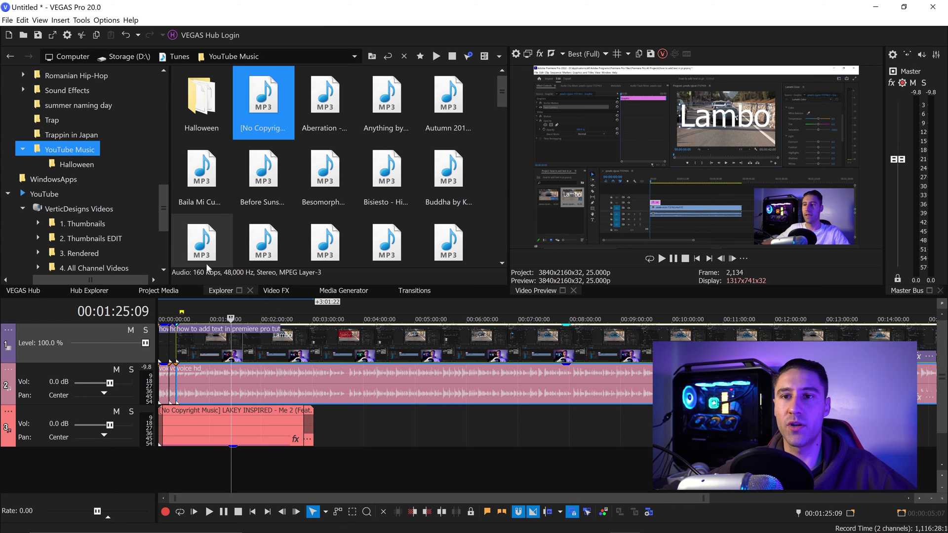
Step: Refresh the 1. importing folder and place the vegas20 HD image on a new track above the video at about 30 seconds
scroll(86, 221, "down", 4)
left_click(94, 208)
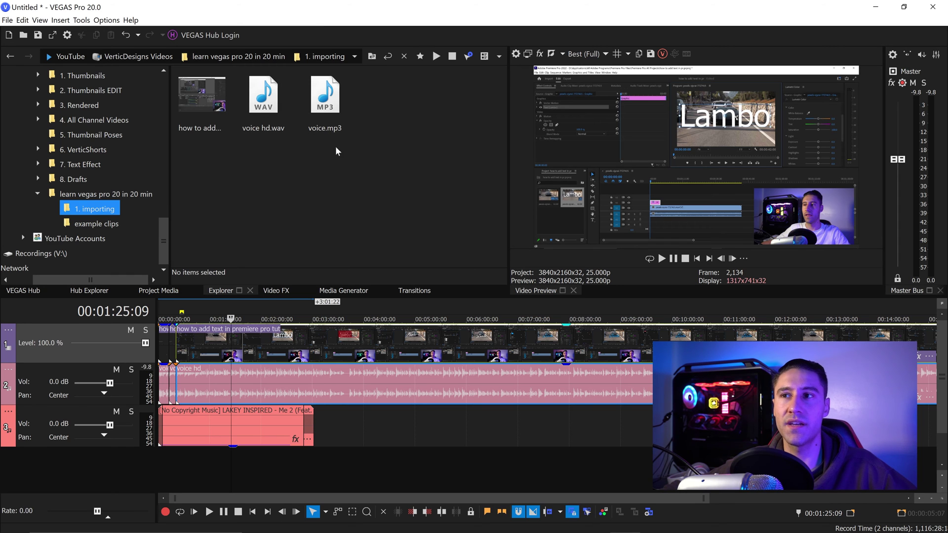
left_click(386, 57)
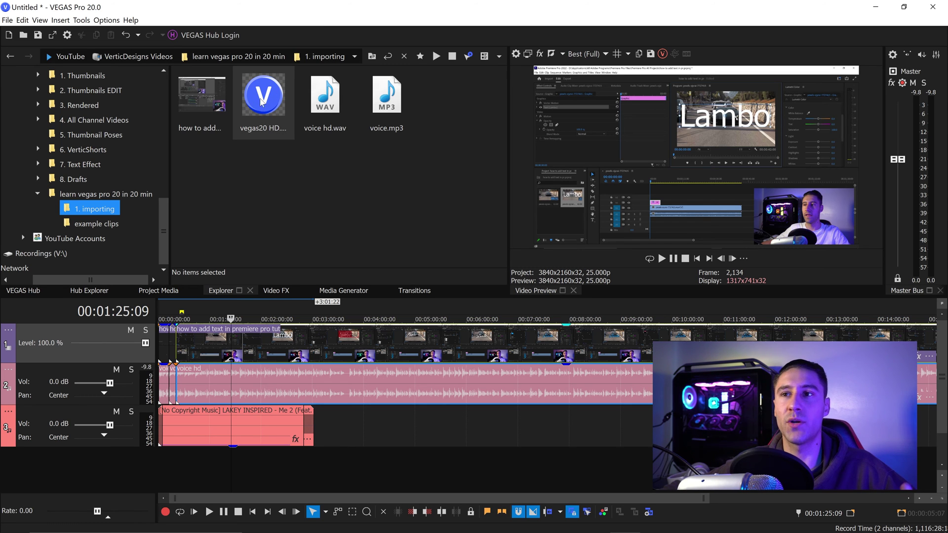
left_click_drag(269, 172, 269, 193)
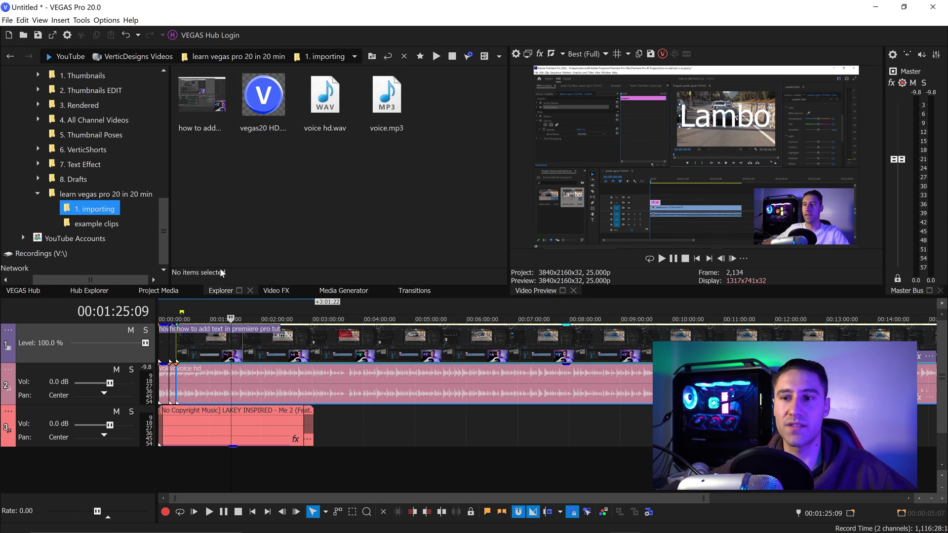
left_click_drag(261, 108, 252, 134)
left_click_drag(212, 263, 205, 321)
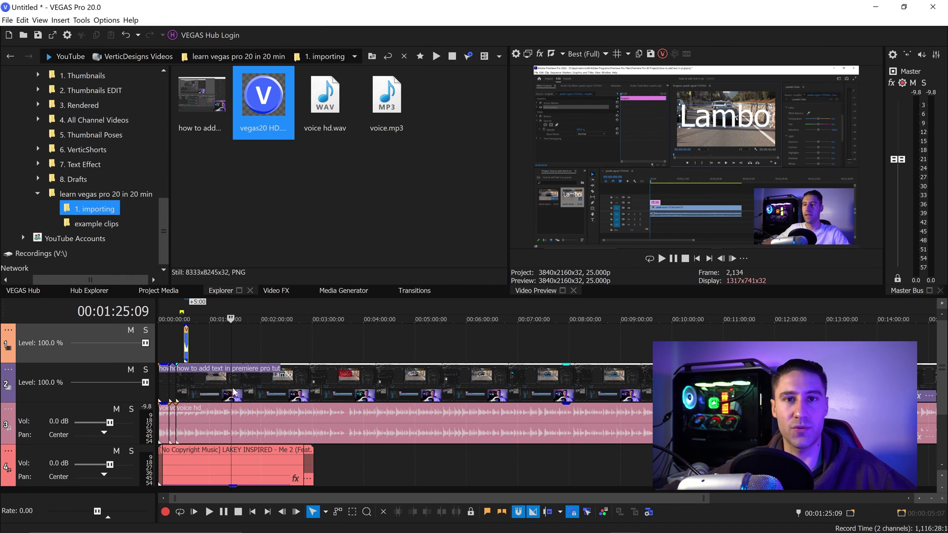
Step: Animate the logo shrinking in Event Pan/Crop, with a 00:00:00:24 keyframe set to width 20,832.5 and height 20,612.5
left_click(185, 341)
scroll(314, 348, "up", 8)
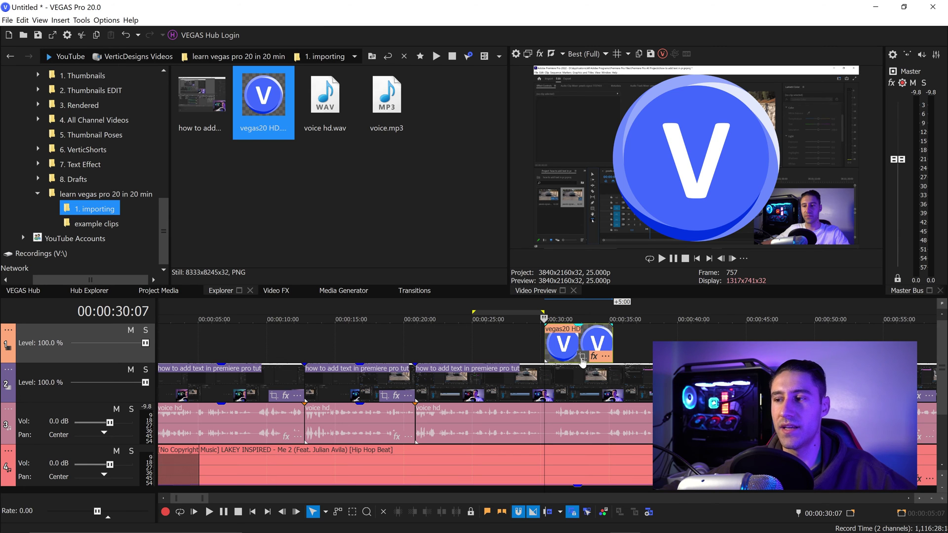
left_click_drag(192, 500, 203, 500)
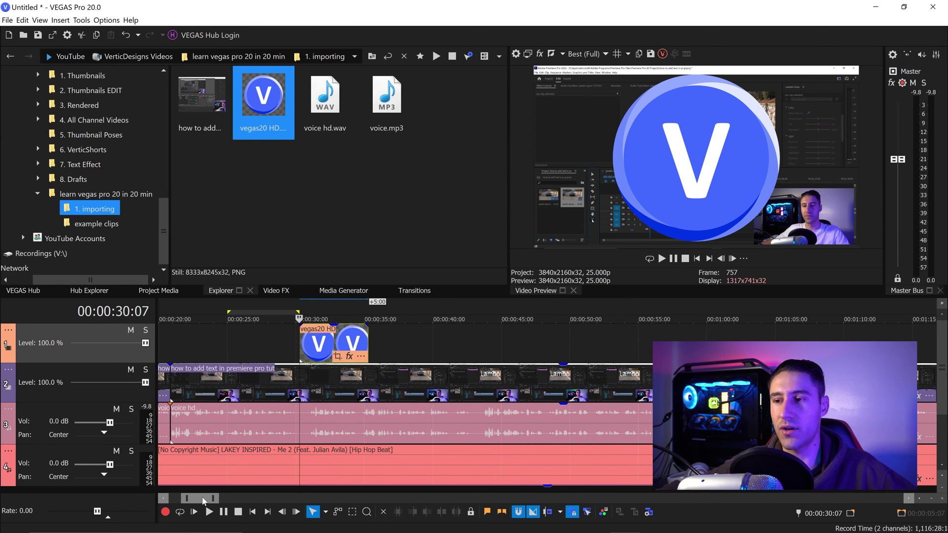
left_click(351, 356)
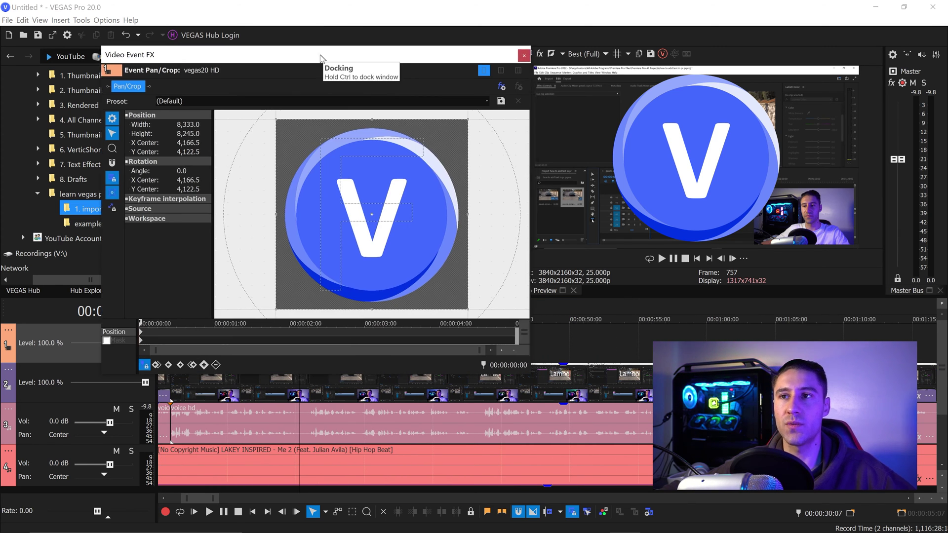
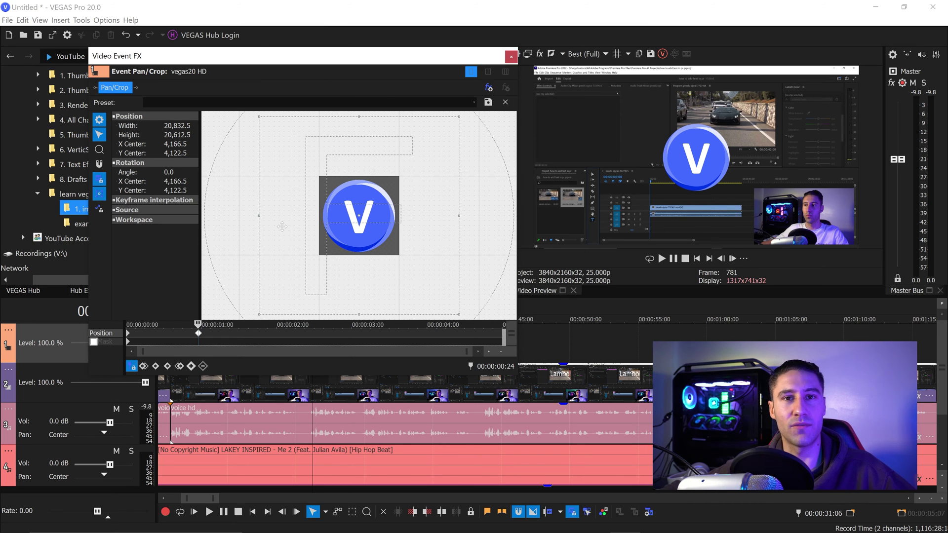
mouse_move(196, 326)
left_mouse_down()
mouse_move(134, 326)
mouse_move(209, 327)
left_mouse_up()
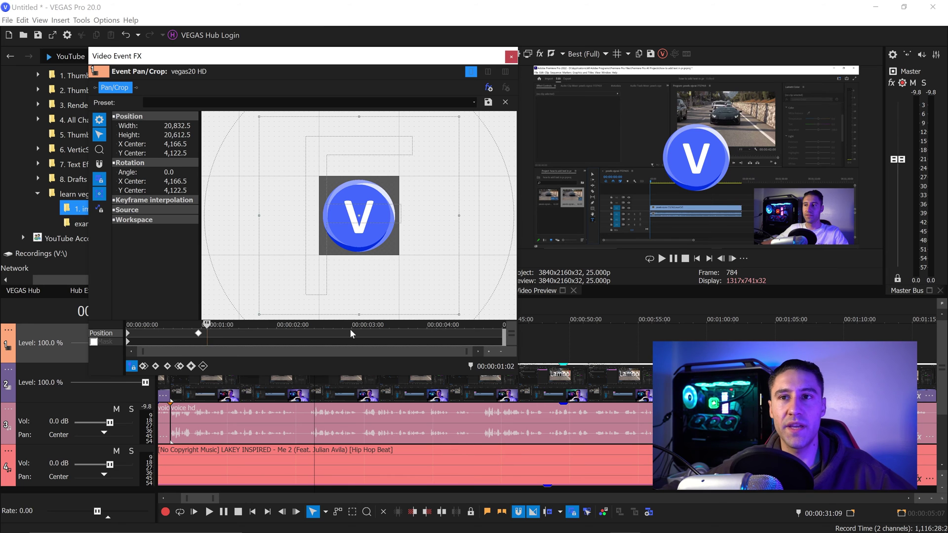
left_click(510, 56)
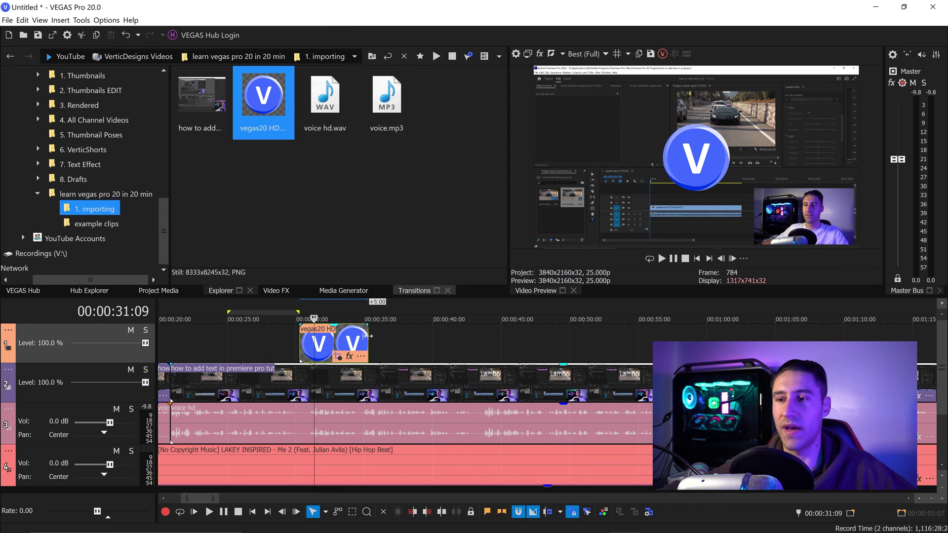
Step: Give the logo clip a short fade-in and scrub through it to check the preview
scroll(504, 354, "up", 5)
left_click_drag(505, 325, 514, 325)
left_click(510, 359)
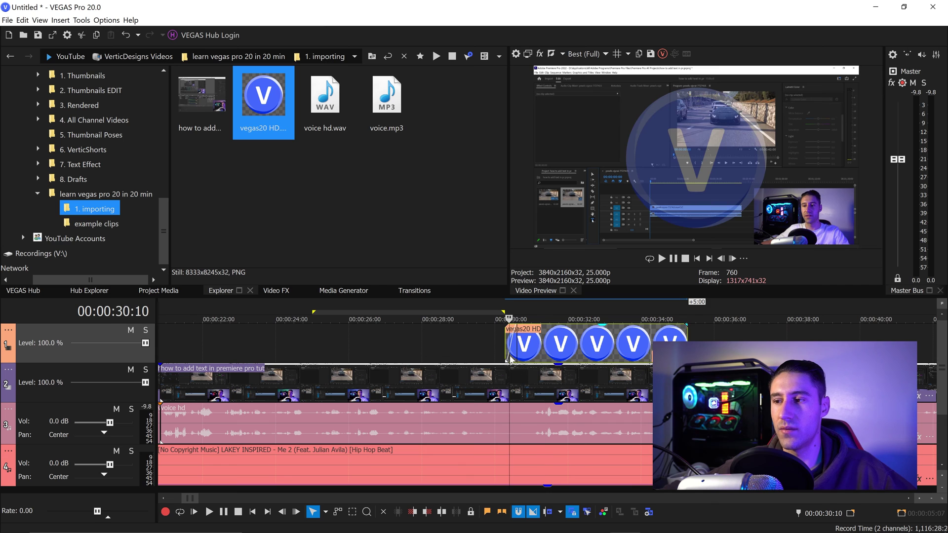
mouse_move(510, 383)
left_mouse_down()
mouse_move(525, 385)
mouse_move(514, 387)
left_mouse_up()
Step: Move the logo's second Pan/Crop keyframe to about 00:00:00:07 and view the interpolation options of the first keyframe
left_click(645, 356)
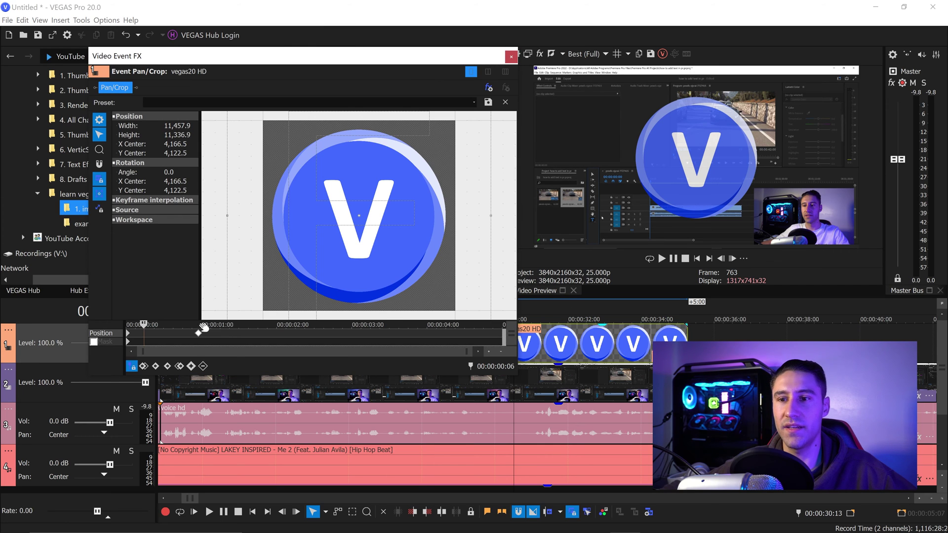
left_click_drag(199, 336, 147, 336)
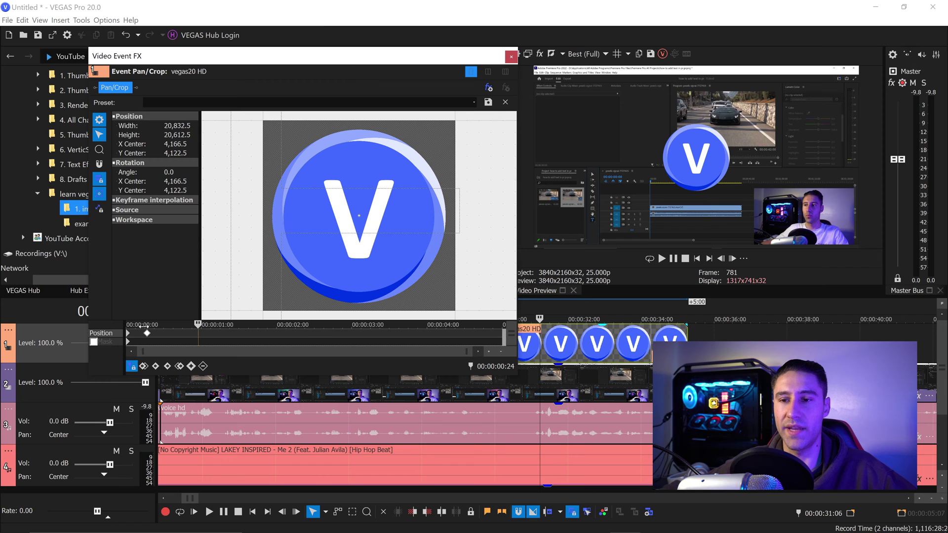
left_click(129, 335)
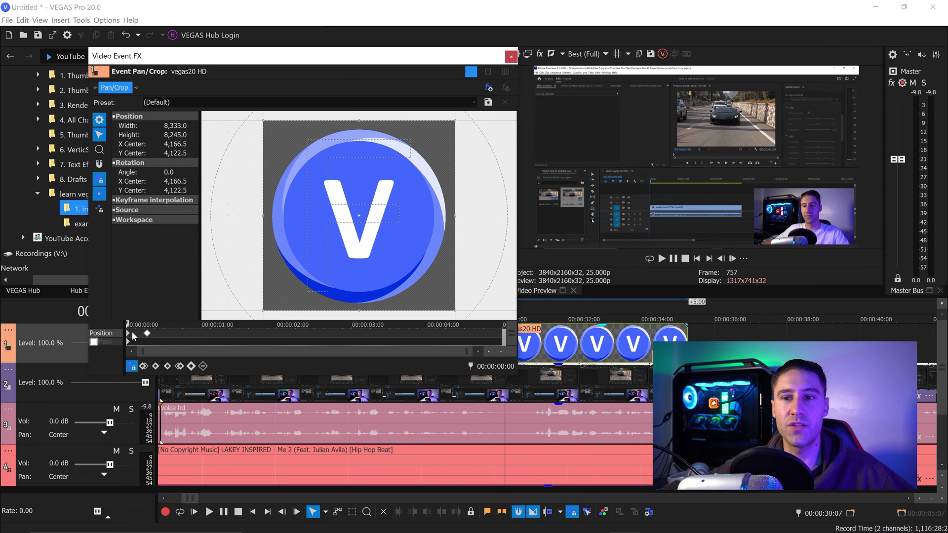
right_click(129, 335)
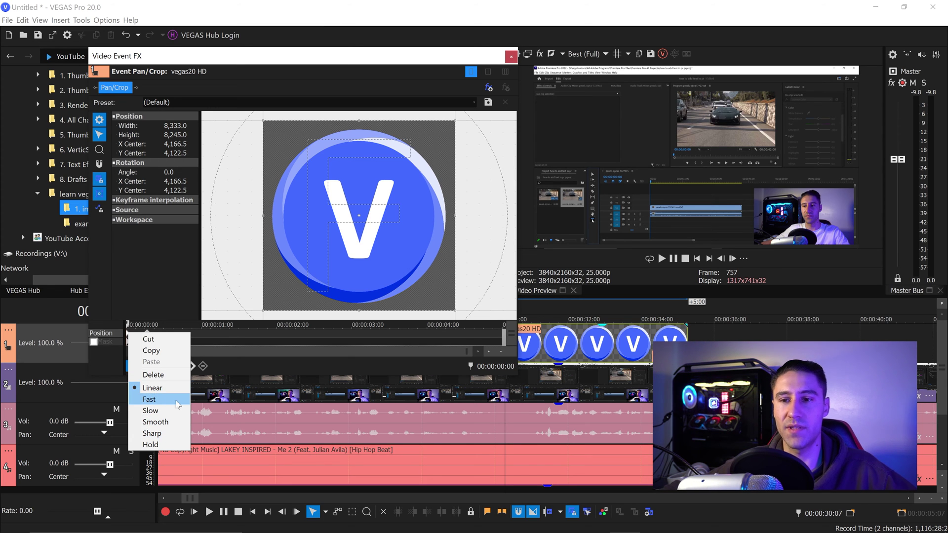
left_click(229, 338)
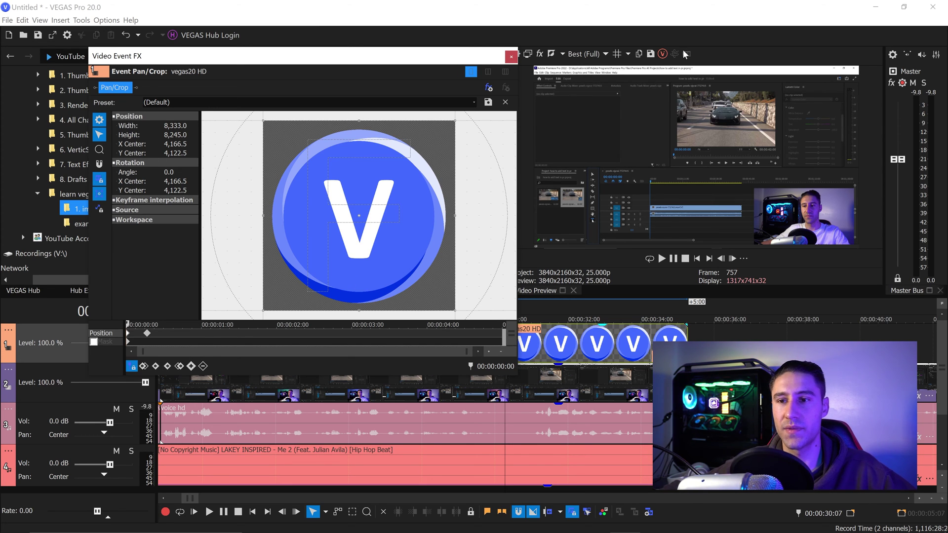
left_click(239, 334)
left_click(511, 56)
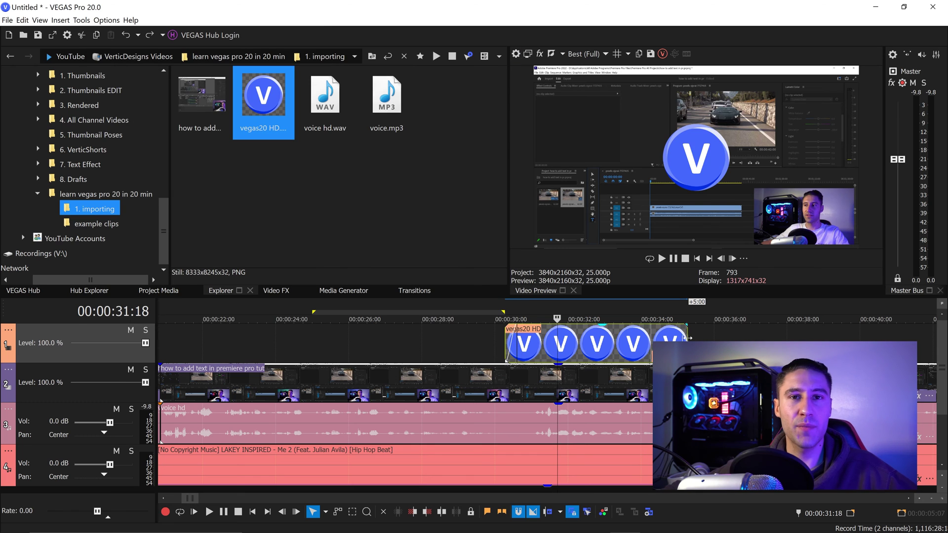
Step: Trim the end of the logo clip back by 00:00:03:03 and scrub through the shortened clip
left_click_drag(686, 338, 573, 345)
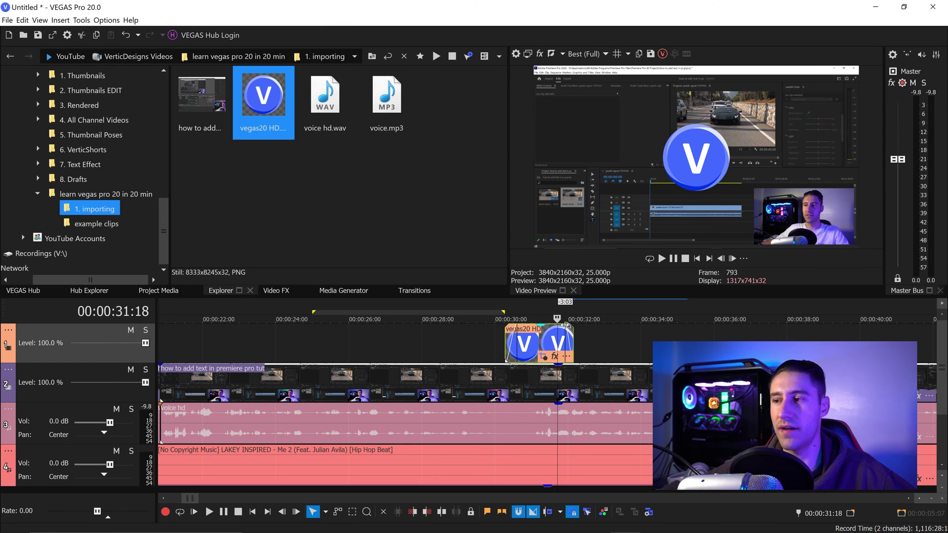
left_click_drag(557, 378, 531, 378)
Step: Try the (Default) preset in the logo's Event Pan/Crop, check its first keyframe and undo the change
left_click(544, 356)
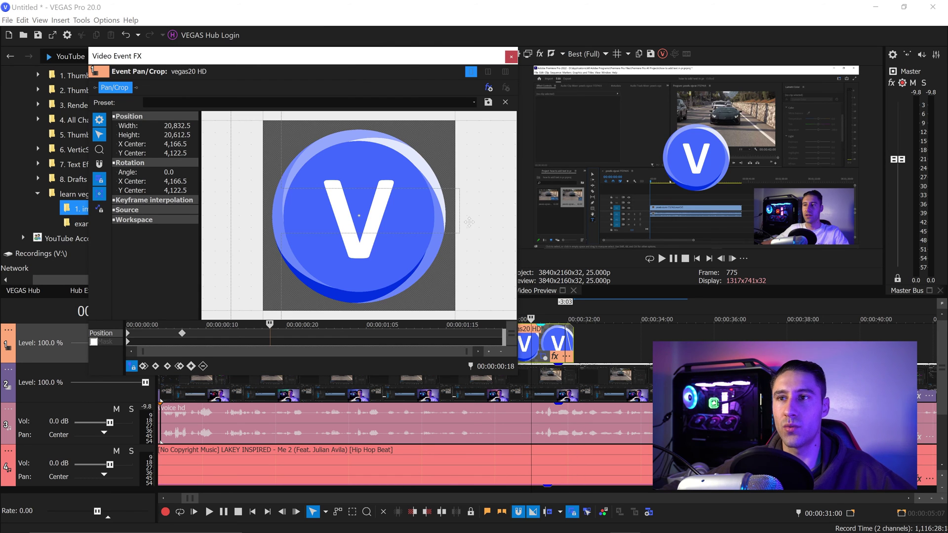
left_click(474, 102)
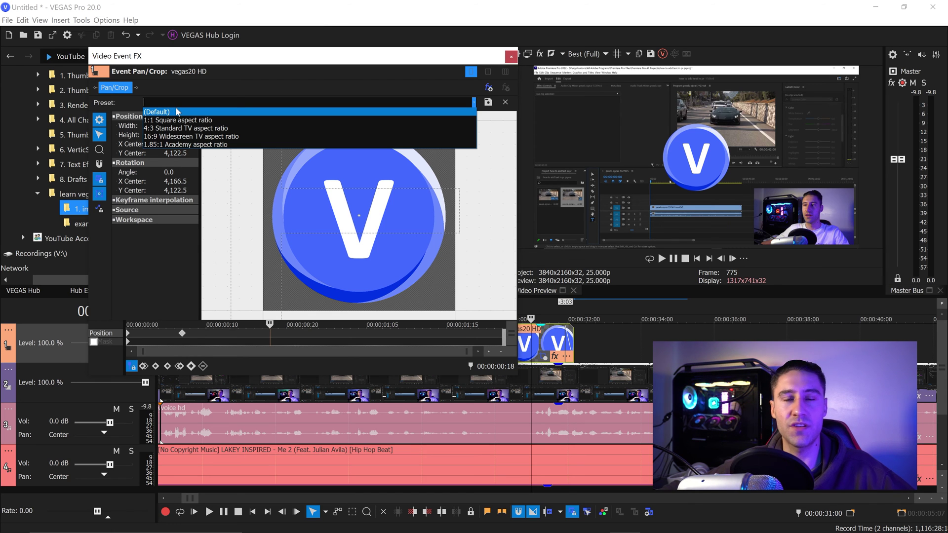
key("Return")
left_click(129, 335)
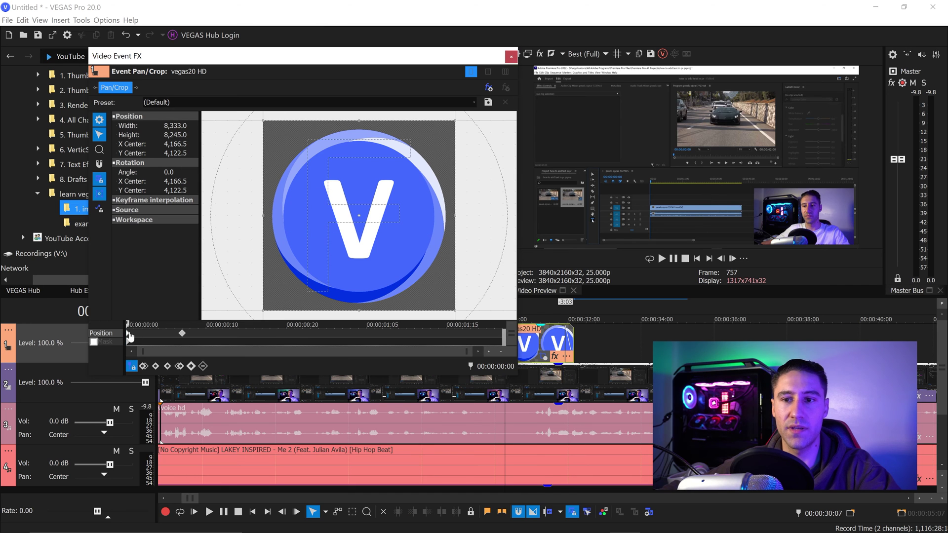
left_click(141, 326)
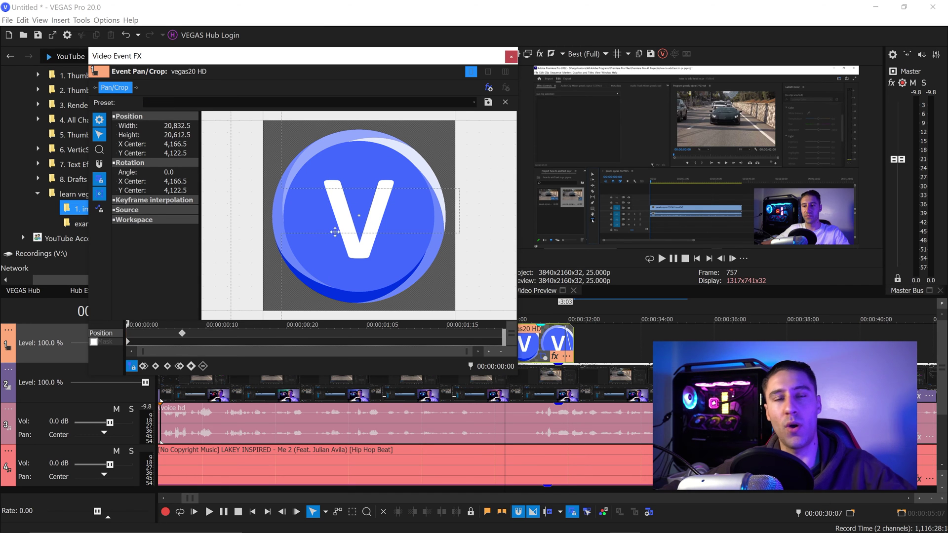
key("ctrl+z")
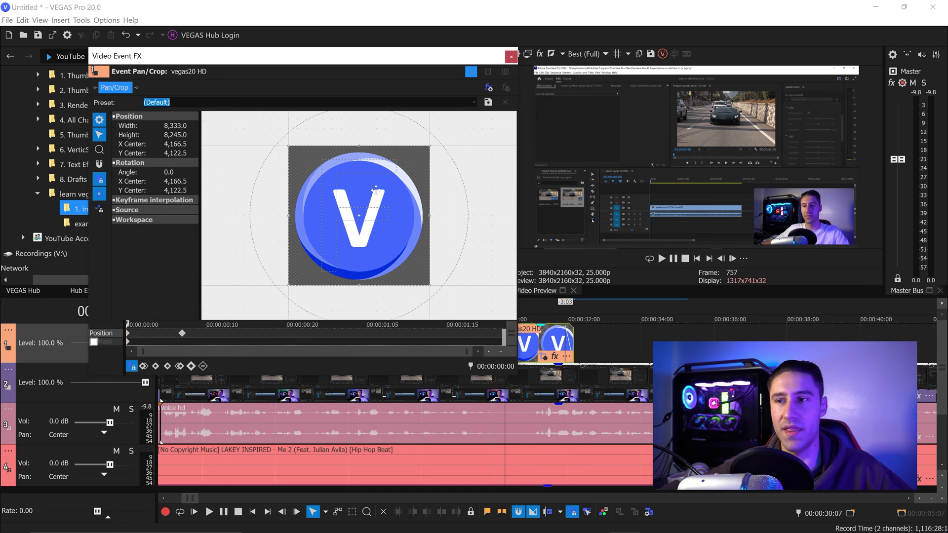
left_click(511, 56)
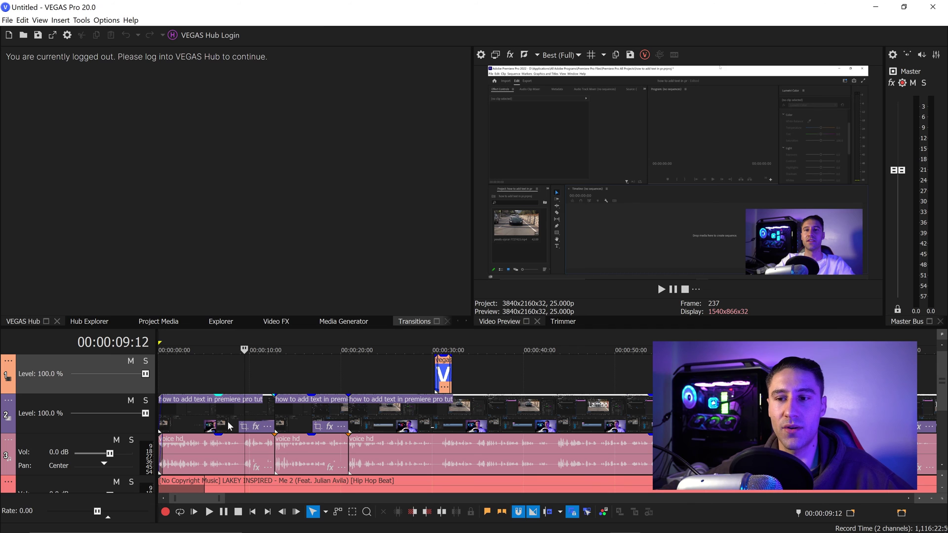
Step: Apply the default Brightness and Contrast effect to the first video segment, with brightness 0.063 and contrast 0.085
left_click(275, 321)
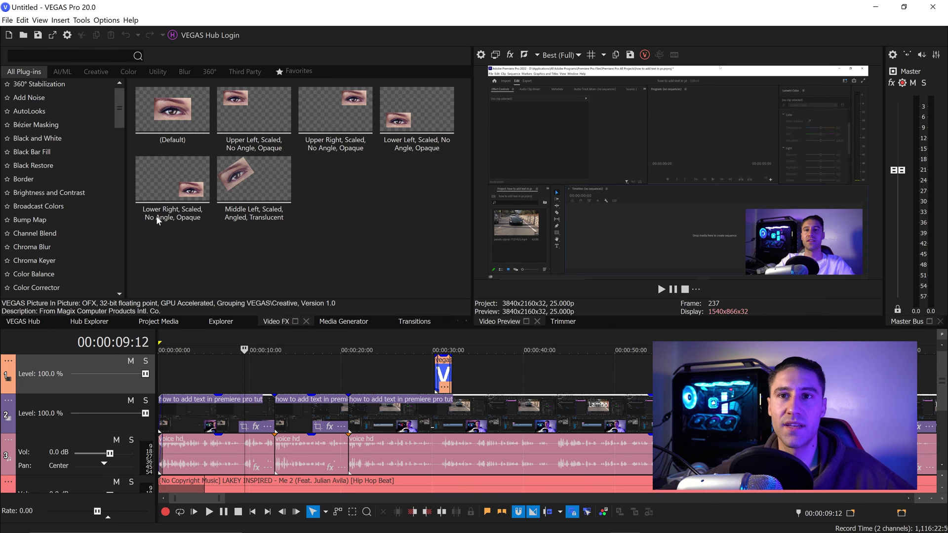
left_click(41, 192)
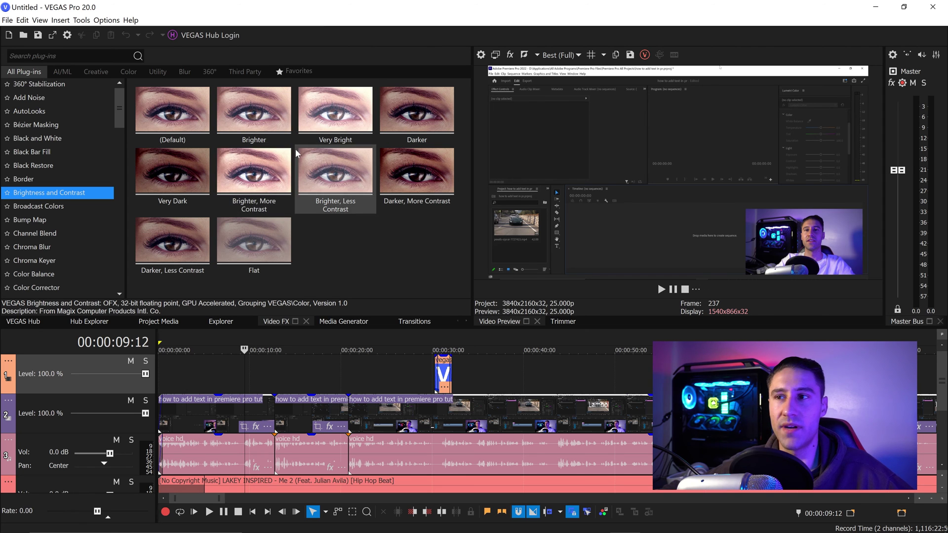
left_click_drag(162, 116, 215, 413)
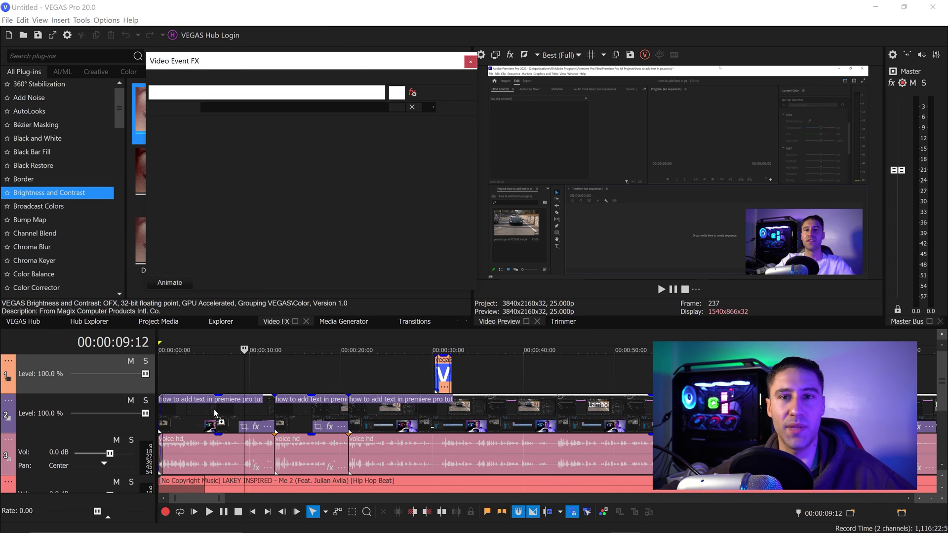
left_click_drag(325, 63, 298, 65)
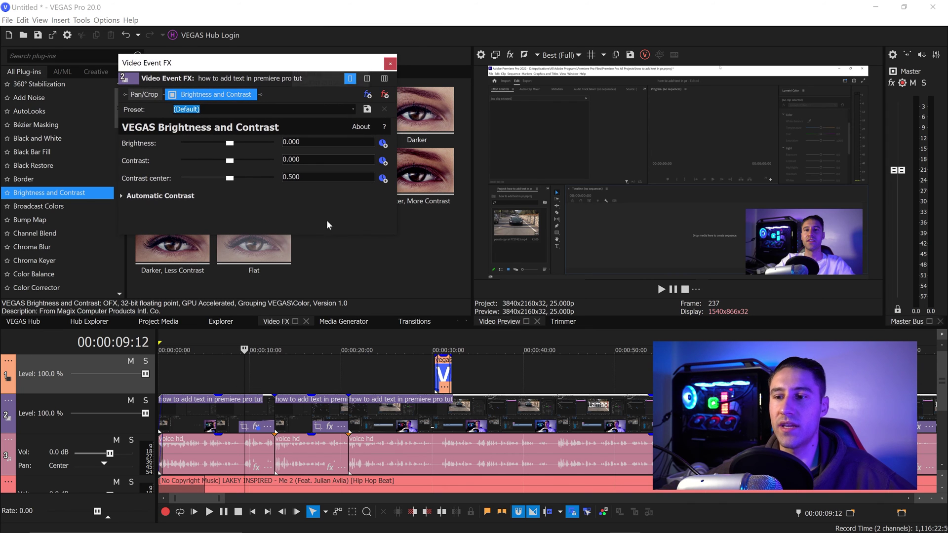
mouse_move(231, 146)
left_mouse_down()
mouse_move(234, 163)
mouse_move(240, 145)
mouse_move(230, 146)
left_mouse_up()
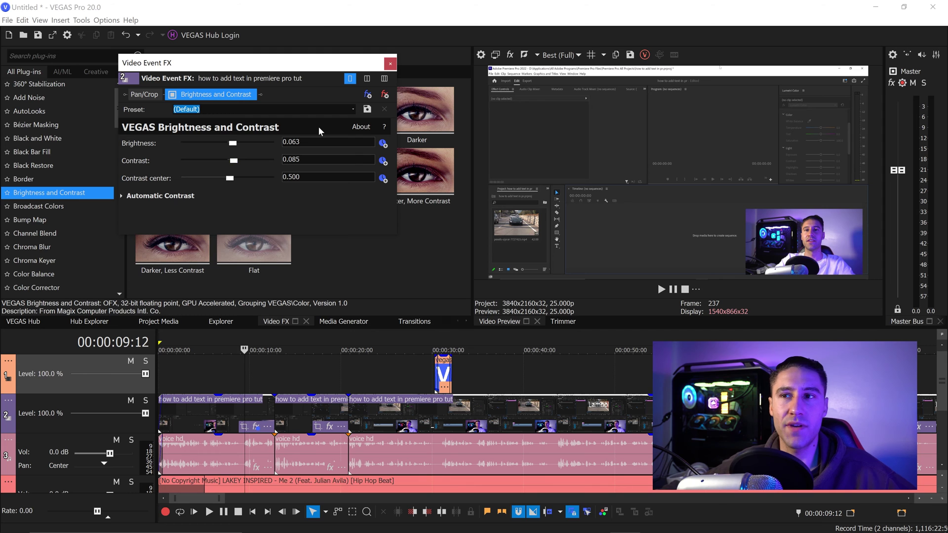
left_click(390, 65)
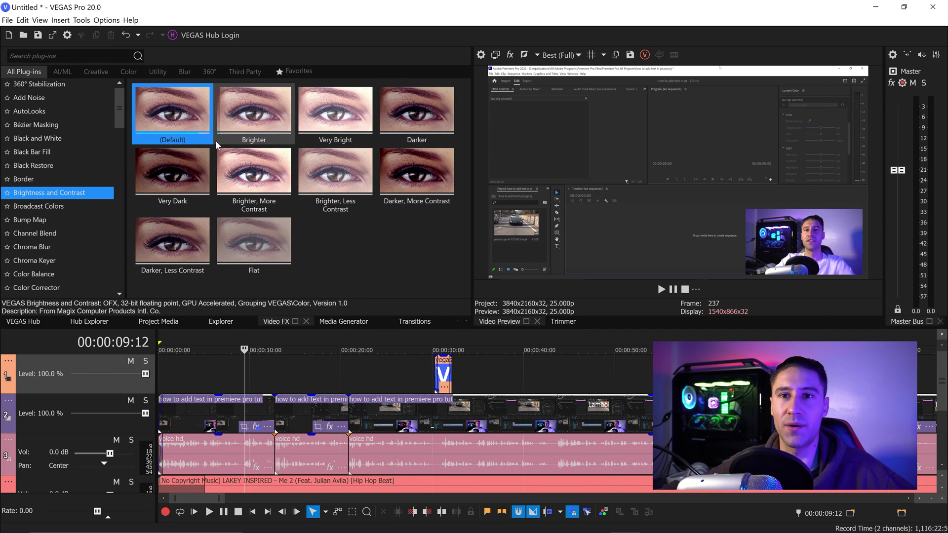
Step: Apply the Solid White Border preset of the Border effect to the first video segment
left_click(20, 180)
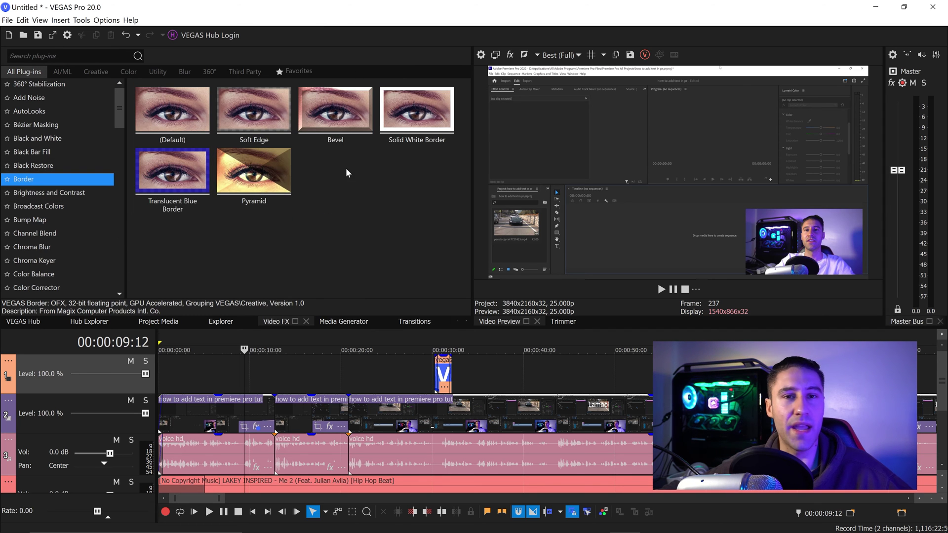
left_click(410, 128)
left_click_drag(410, 128, 232, 418)
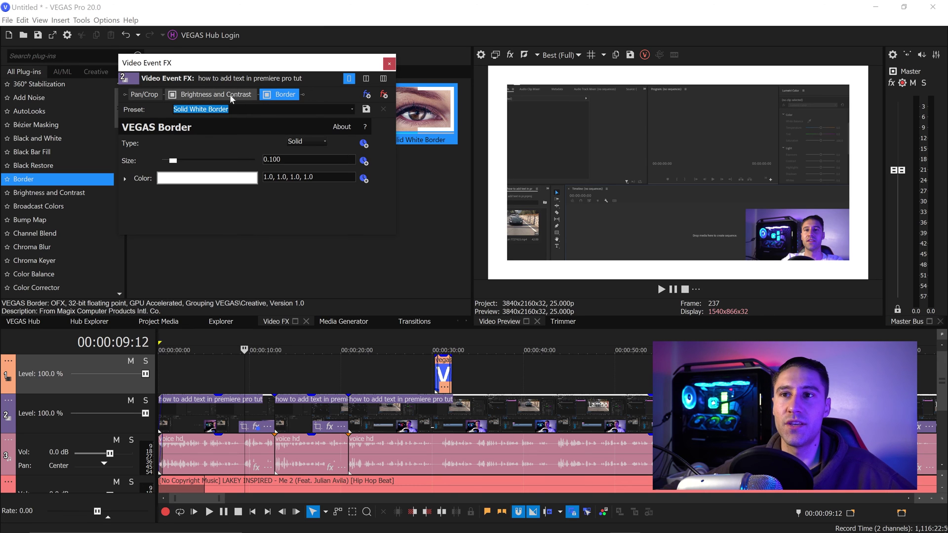
Step: Toggle Brightness and Contrast off and back on, and move it after Border in the segment's effect chain
left_click(173, 95)
left_click(172, 95)
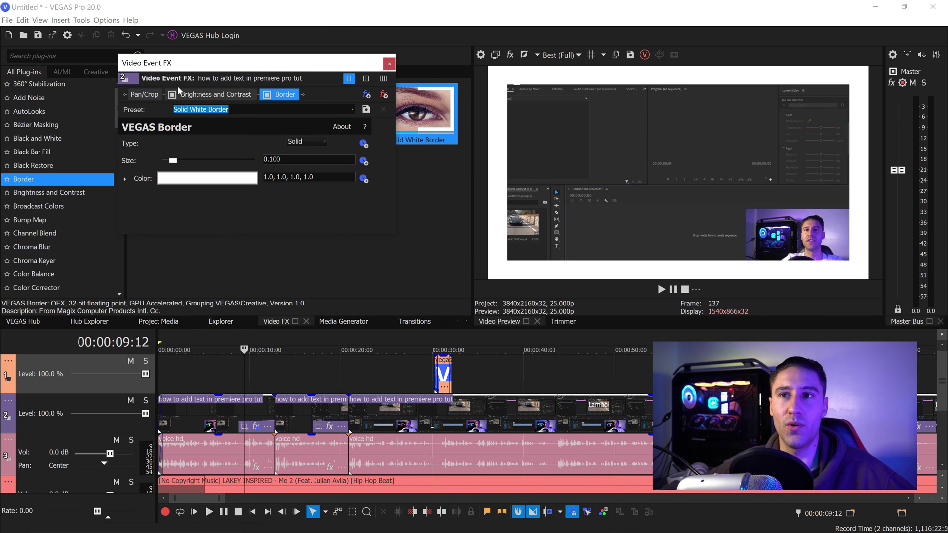
left_click(285, 96)
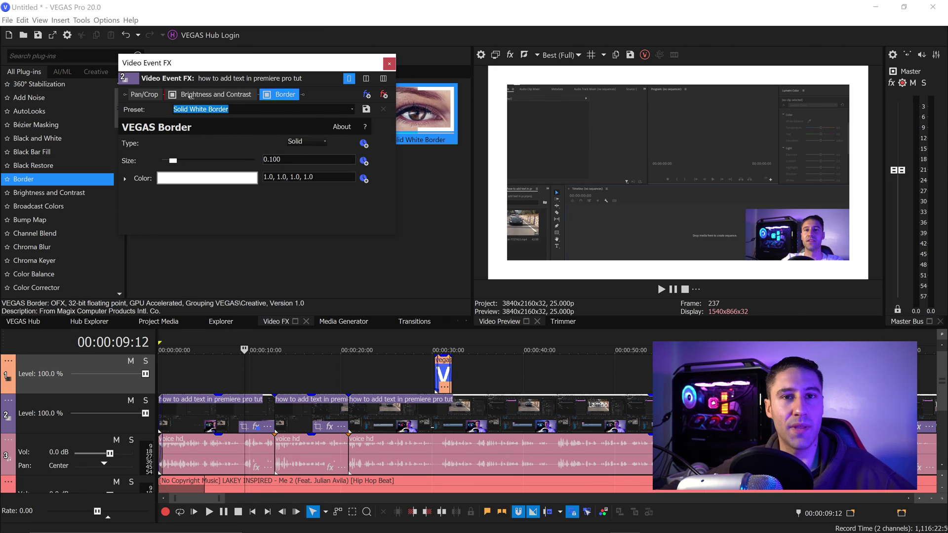
left_click_drag(191, 96, 228, 97)
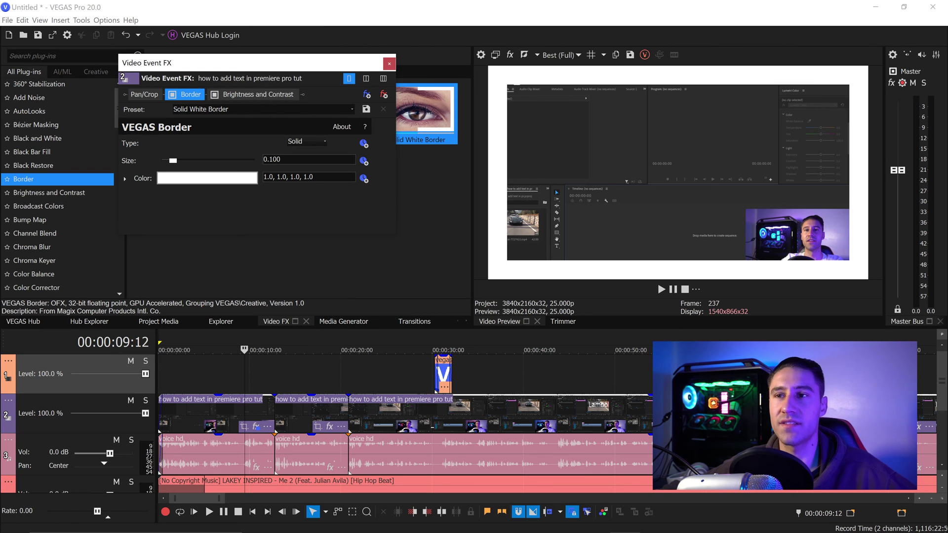
Step: Remove the Border and Brightness and Contrast effects from the first video segment and close its effects window
left_click(386, 98)
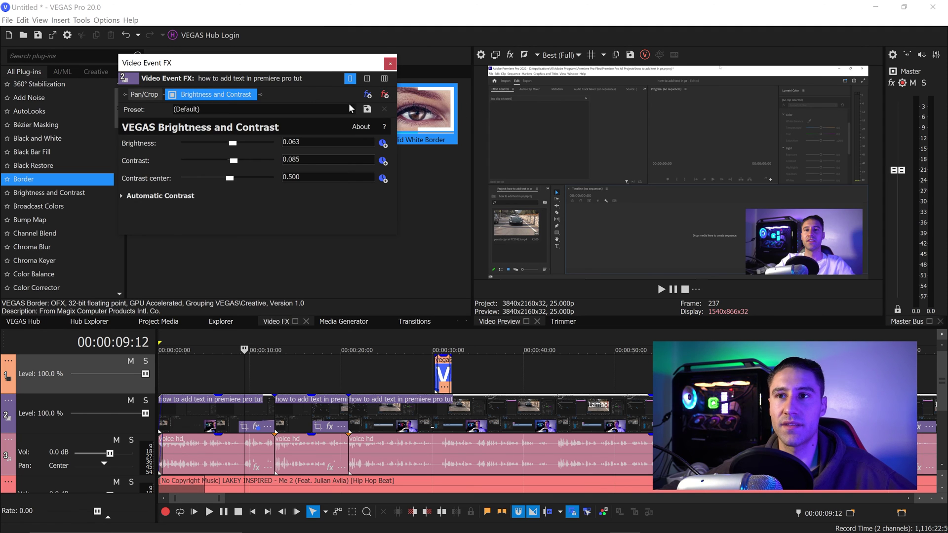
left_click(385, 98)
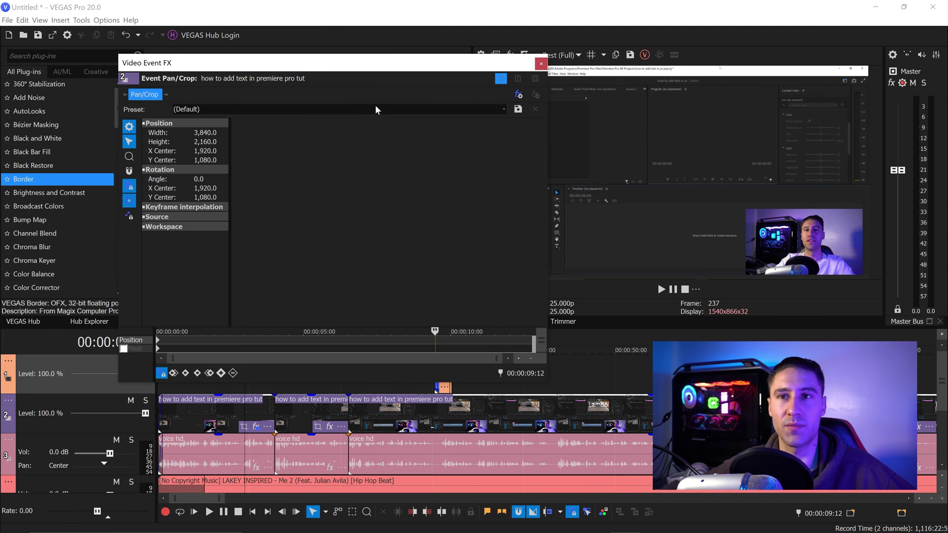
left_click(540, 63)
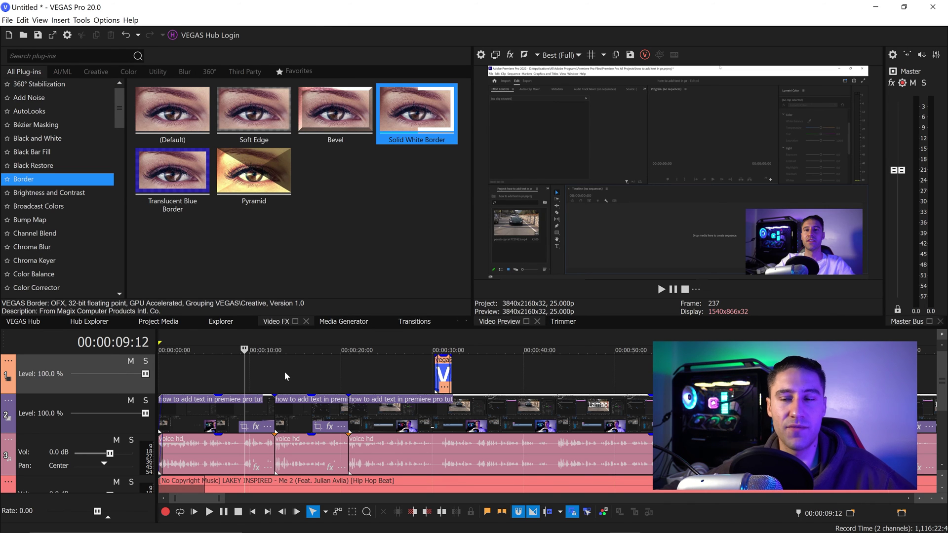
Step: Add the Compositing Mode control to the visible button set of all video track headers
left_click(9, 361)
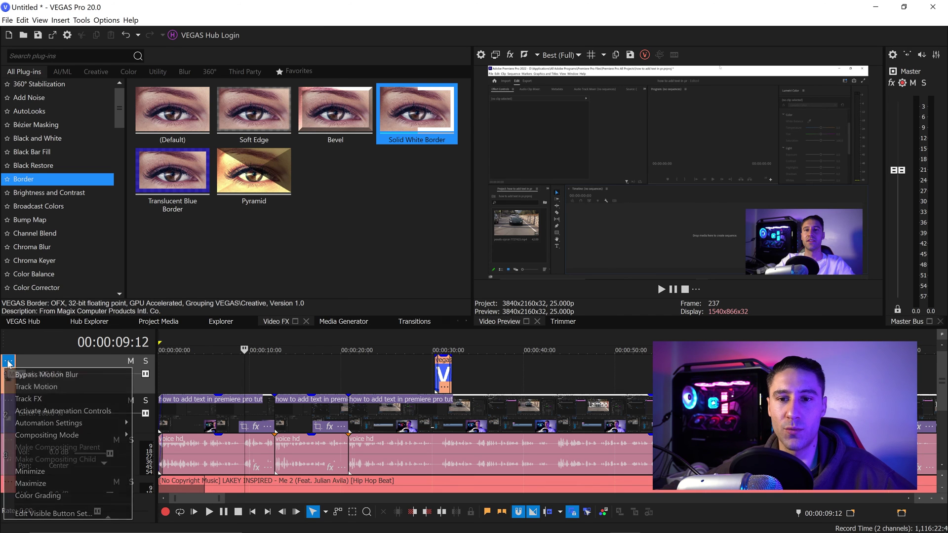
left_click(64, 513)
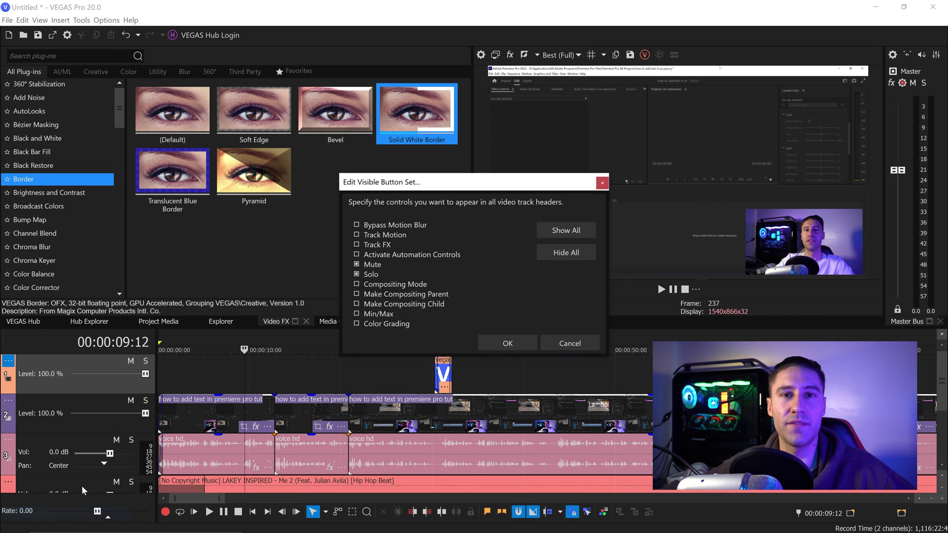
left_click_drag(415, 189, 308, 147)
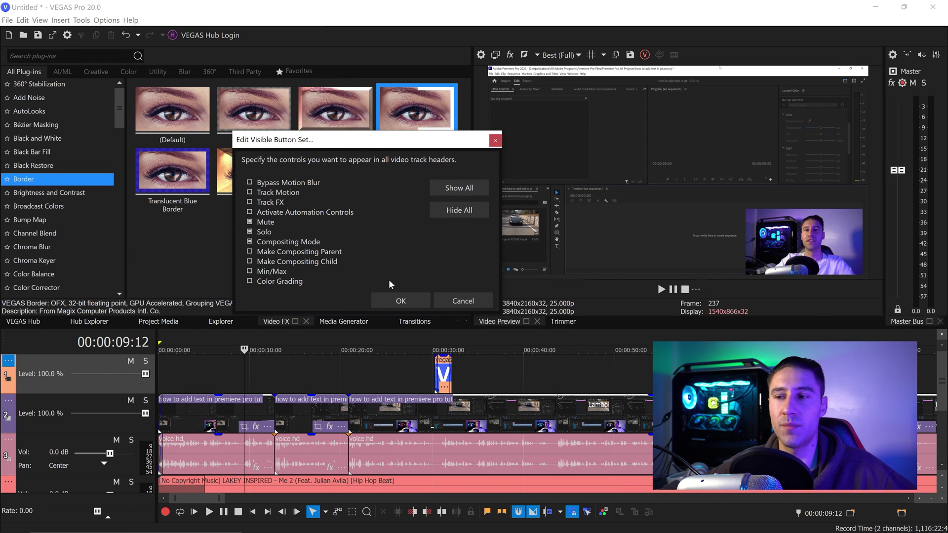
left_click(401, 301)
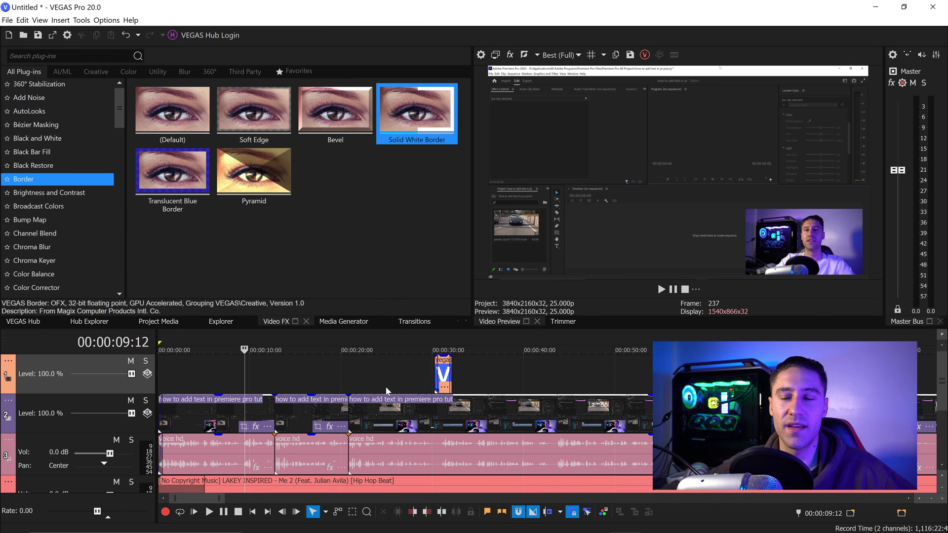
left_click(147, 373)
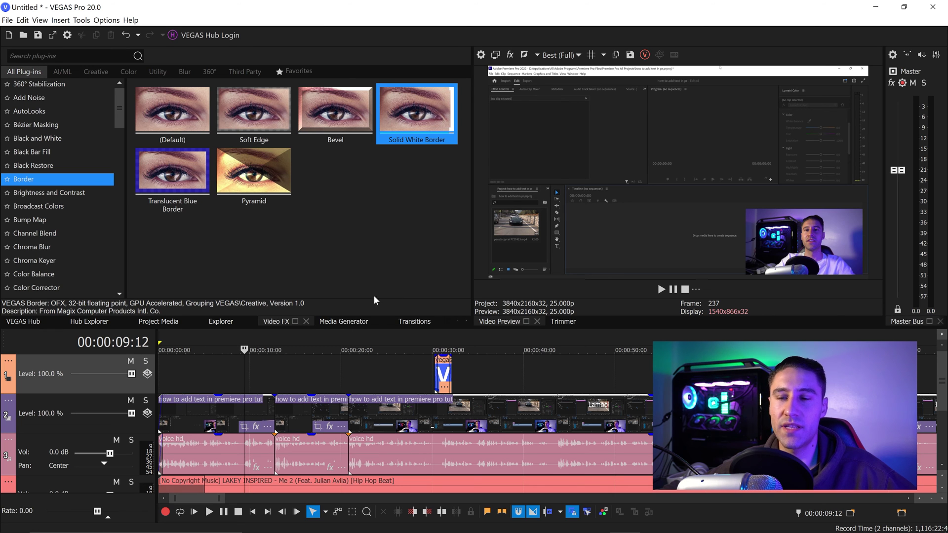
Step: Place the orange light-leak clip from the example clips folder on a new track above the logo, over the first cut
left_click(224, 322)
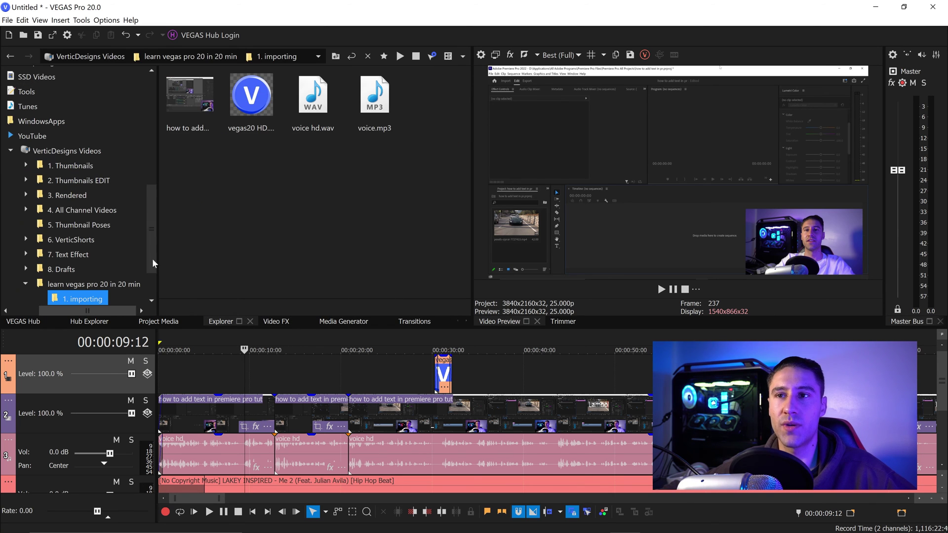
scroll(82, 182, "down", 2)
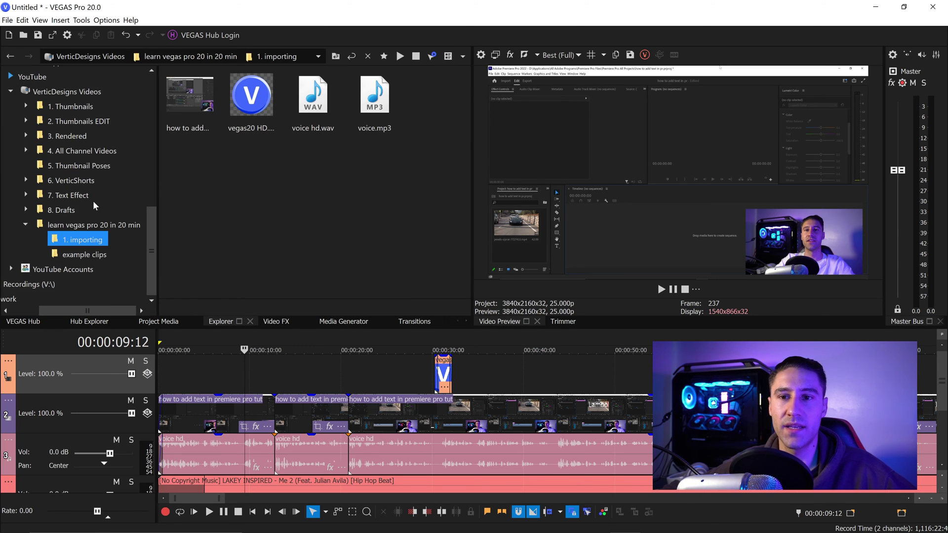
left_click(90, 256)
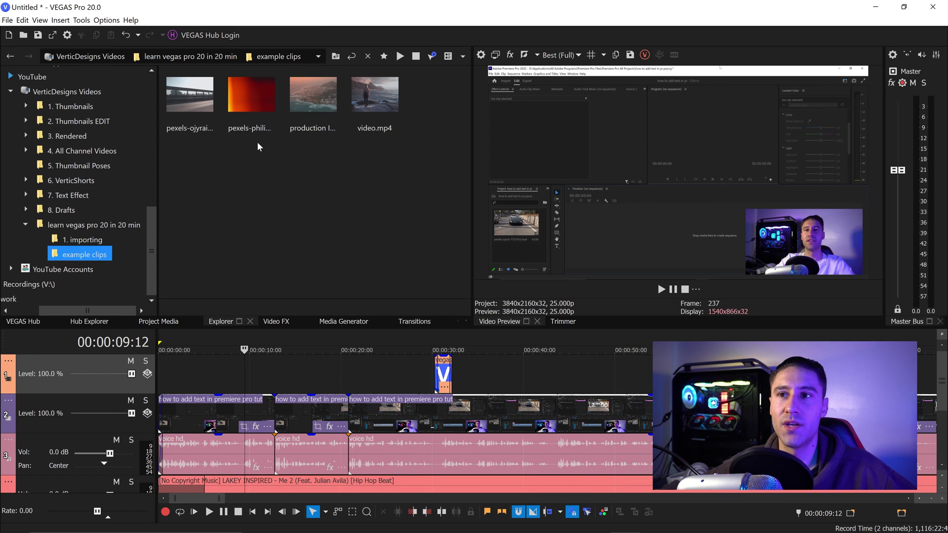
left_click_drag(246, 104, 252, 114)
left_click_drag(278, 300, 260, 357)
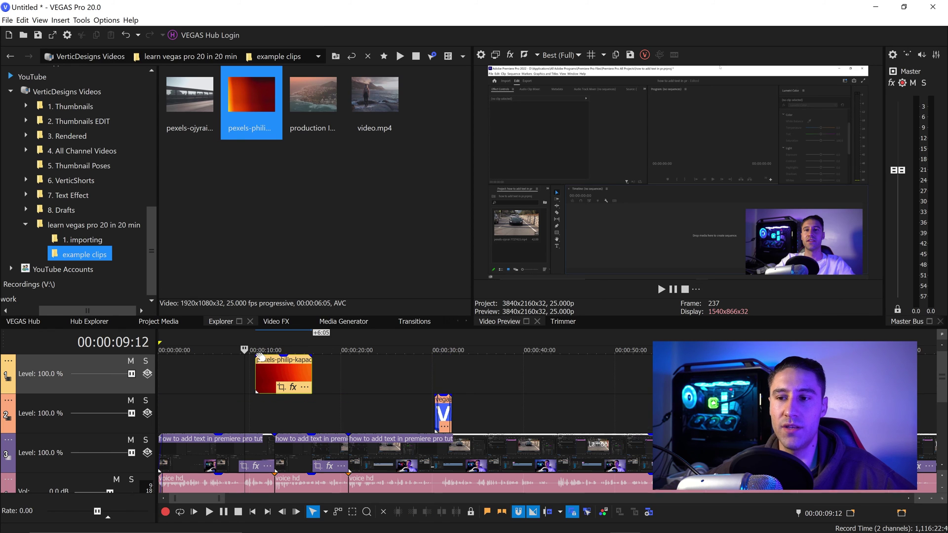
Step: Compare the Screen and Overlay compositing modes on the light-leak clip's track at 00:00:12:19, and set it to Add
left_click(148, 374)
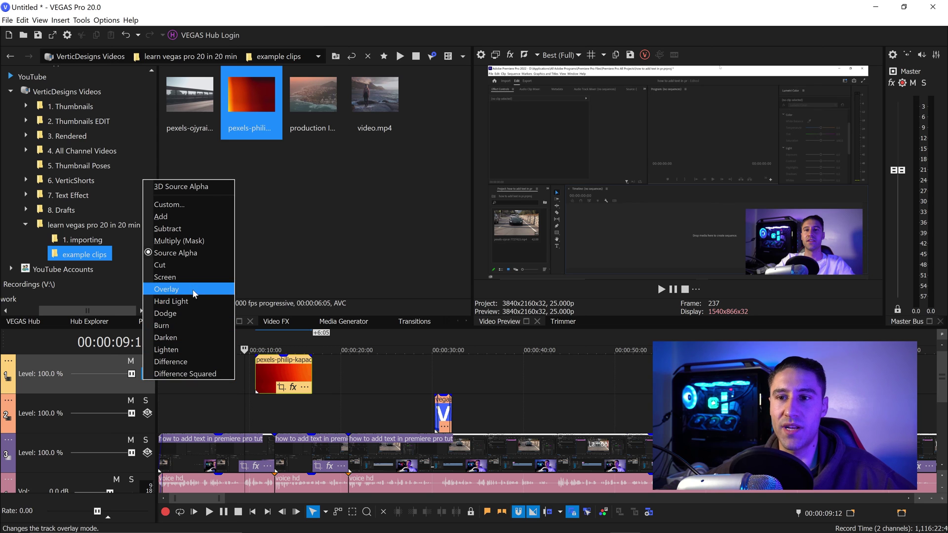
left_click(171, 216)
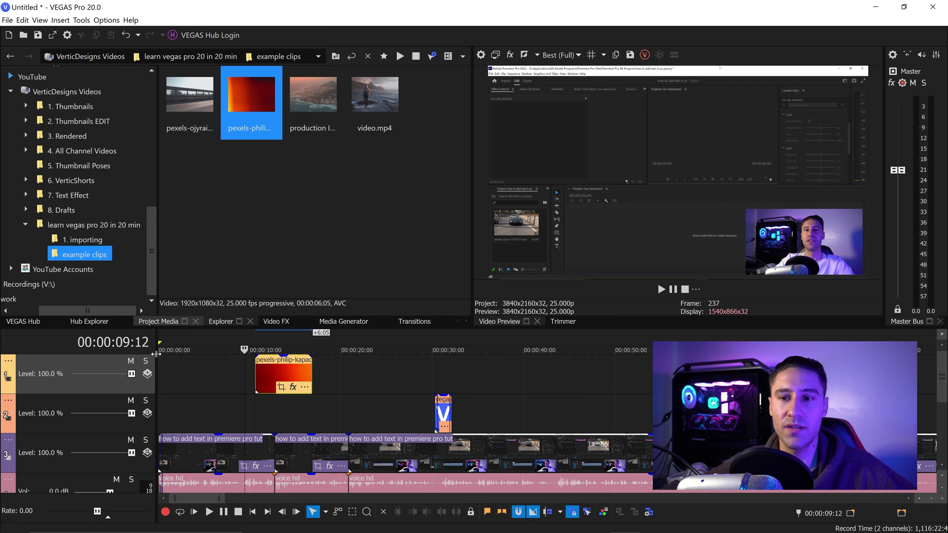
left_click(275, 381)
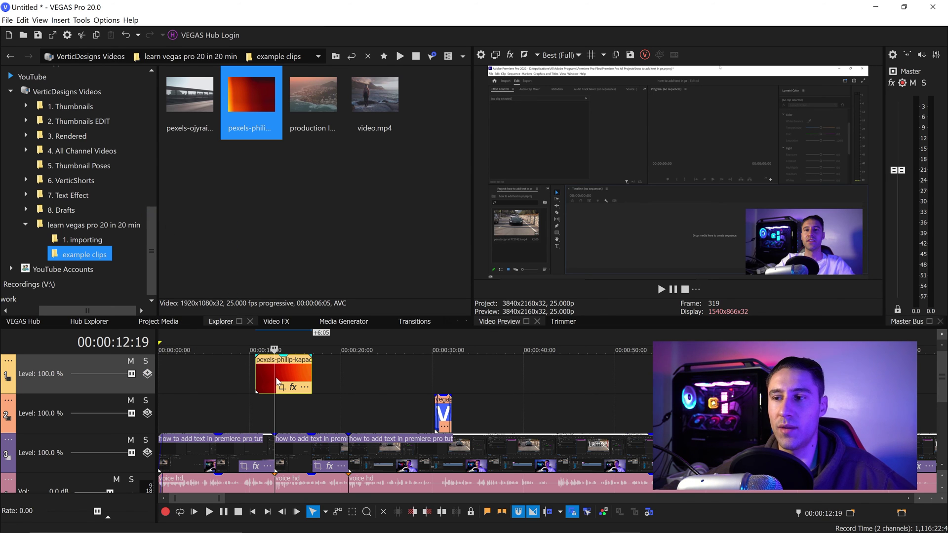
left_click(147, 373)
left_click(166, 276)
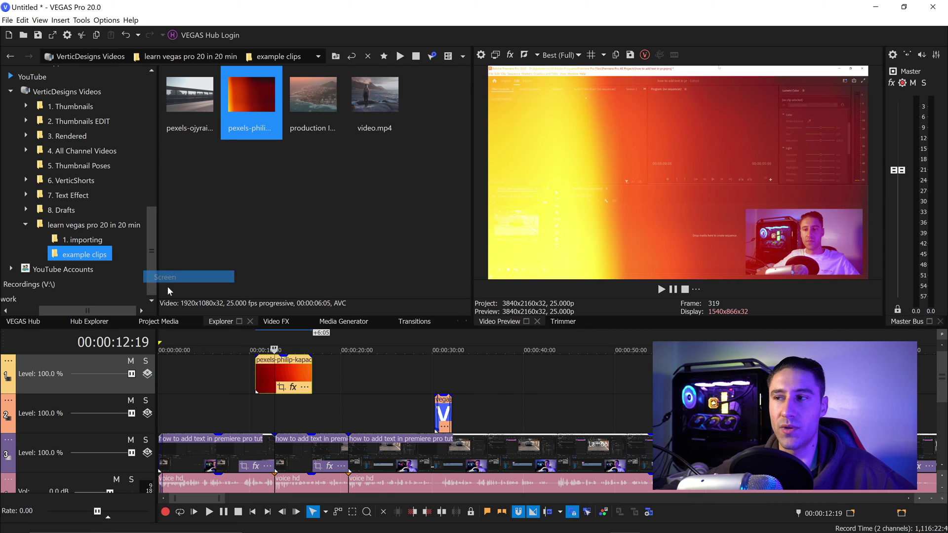
left_click(147, 374)
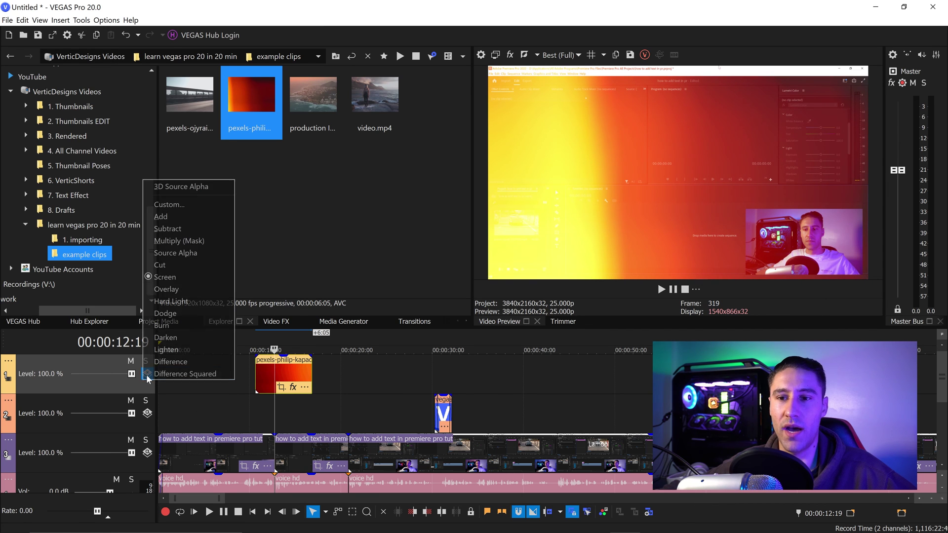
left_click(167, 289)
left_click(147, 374)
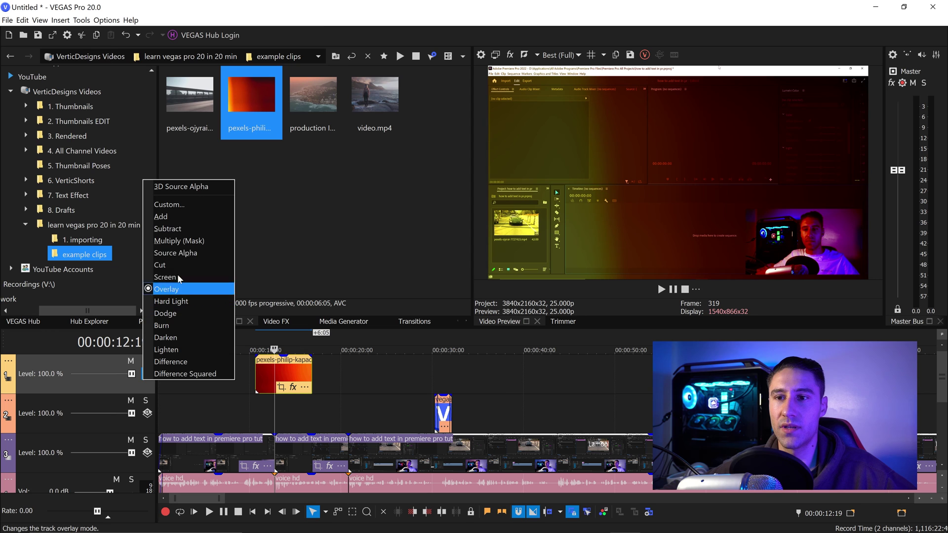
left_click(160, 216)
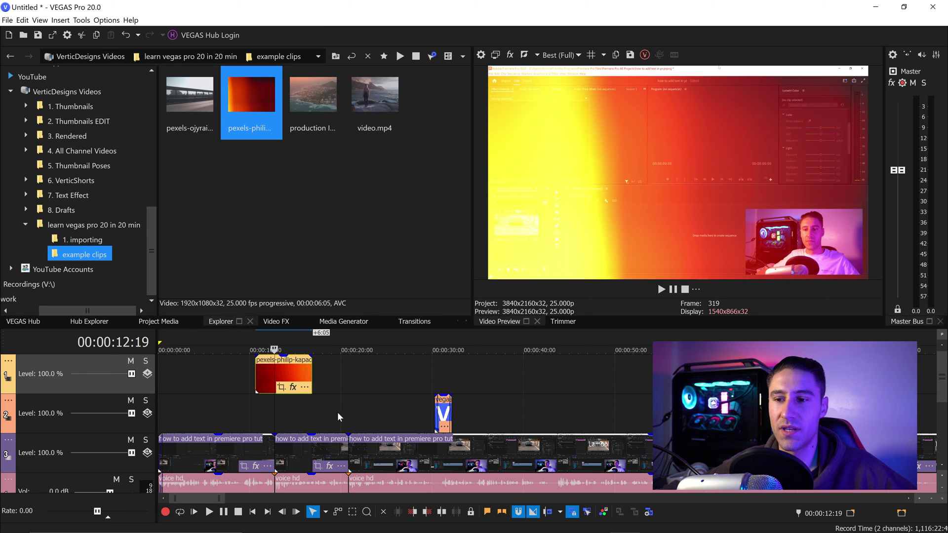
Step: Give the light-leak clip a short fade-in and fade-out, and shift it slightly earlier over the first cut
scroll(321, 453, "up", 3)
scroll(450, 378, "up", 2)
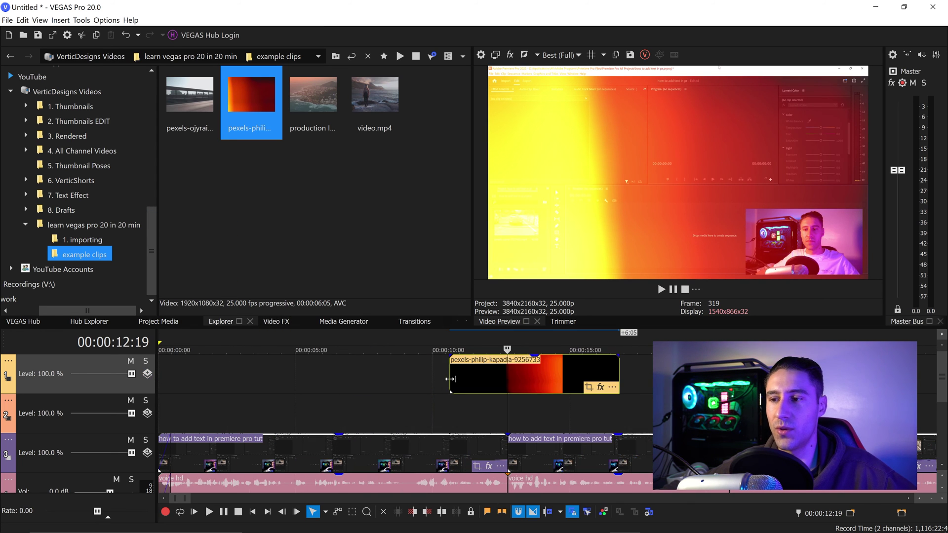
mouse_move(447, 356)
left_mouse_down()
mouse_move(543, 357)
mouse_move(460, 355)
left_mouse_up()
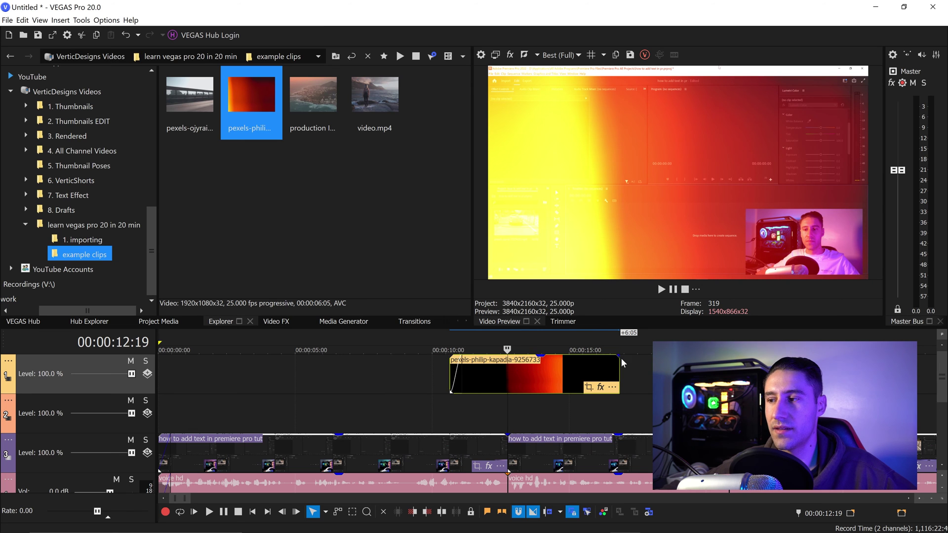
left_click_drag(620, 356, 601, 360)
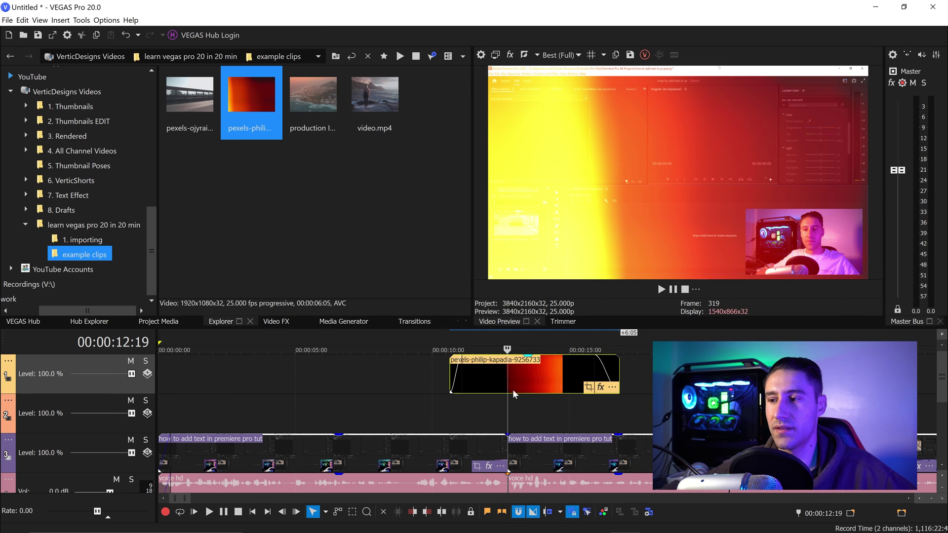
left_click_drag(532, 386, 523, 383)
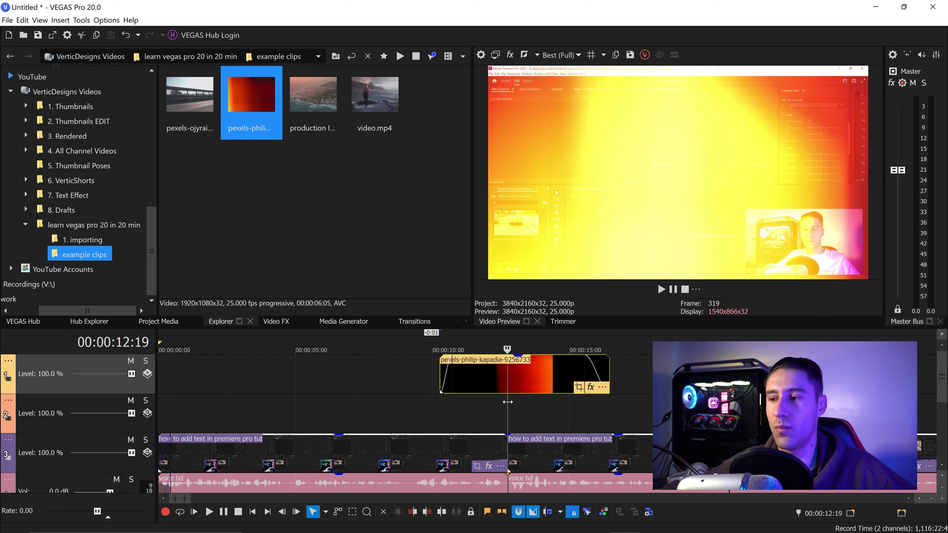
left_click_drag(507, 402, 511, 424)
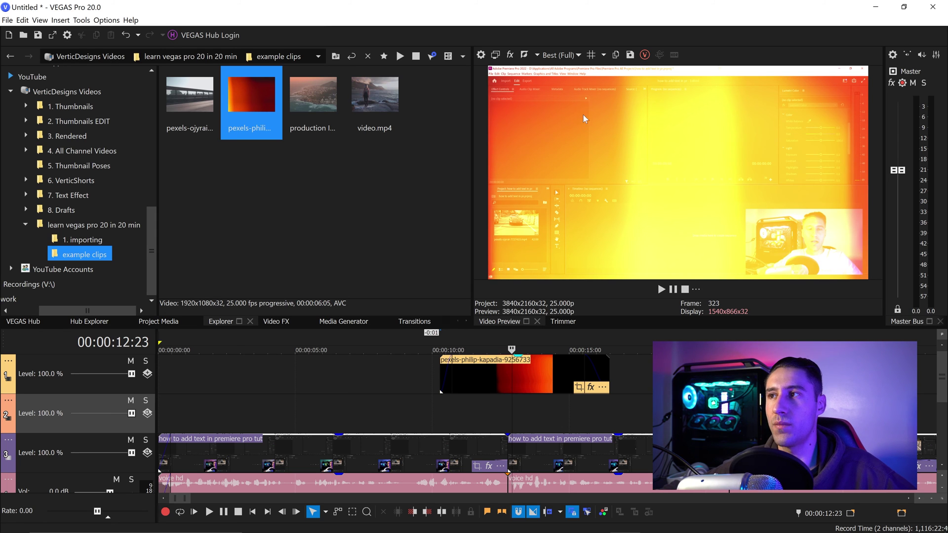
Step: Set the video preview quality to Draft (Quarter) and scrub through the light-leak clip around the first cut
left_click(557, 55)
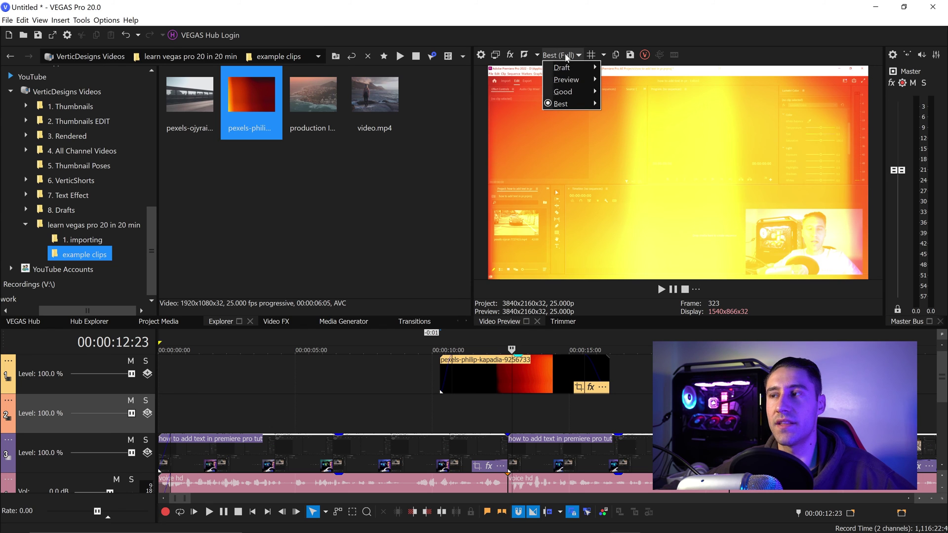
mouse_move(576, 72)
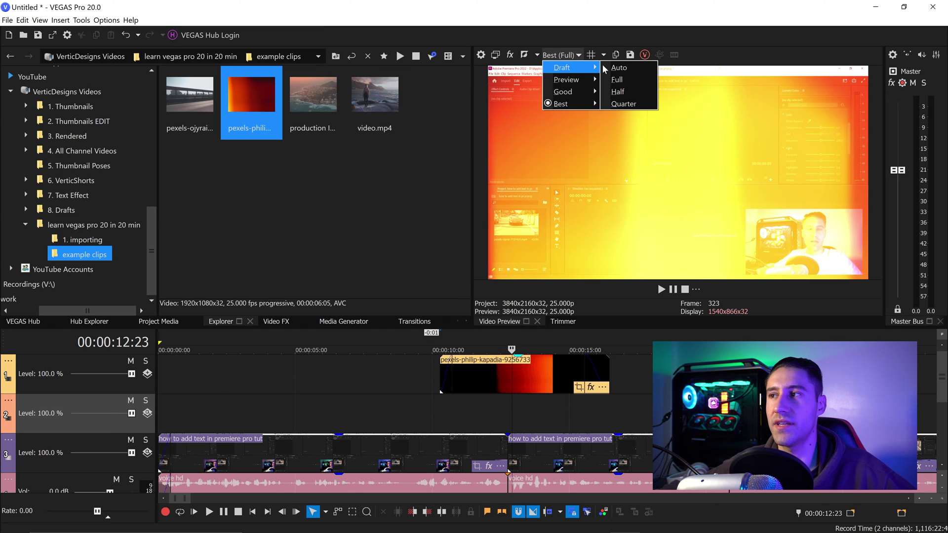
left_click(628, 104)
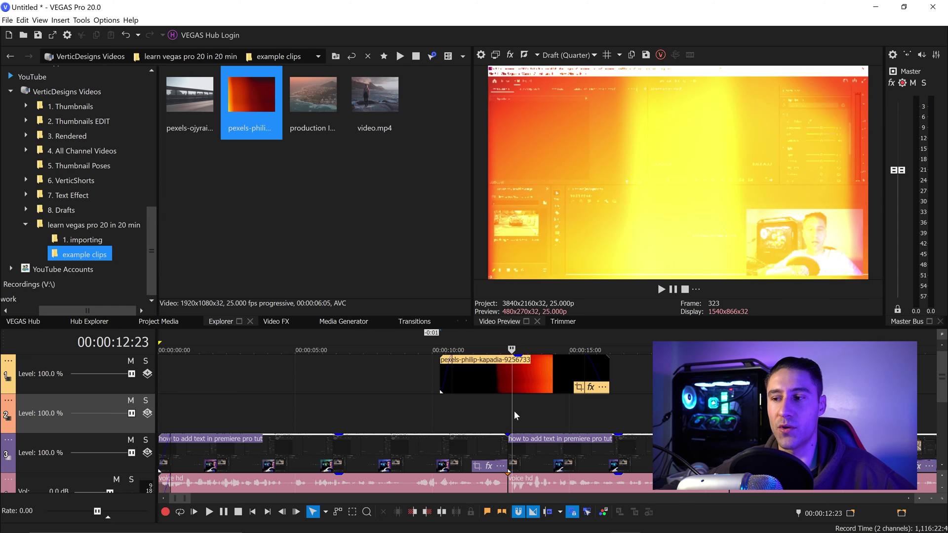
left_click_drag(511, 416, 468, 414)
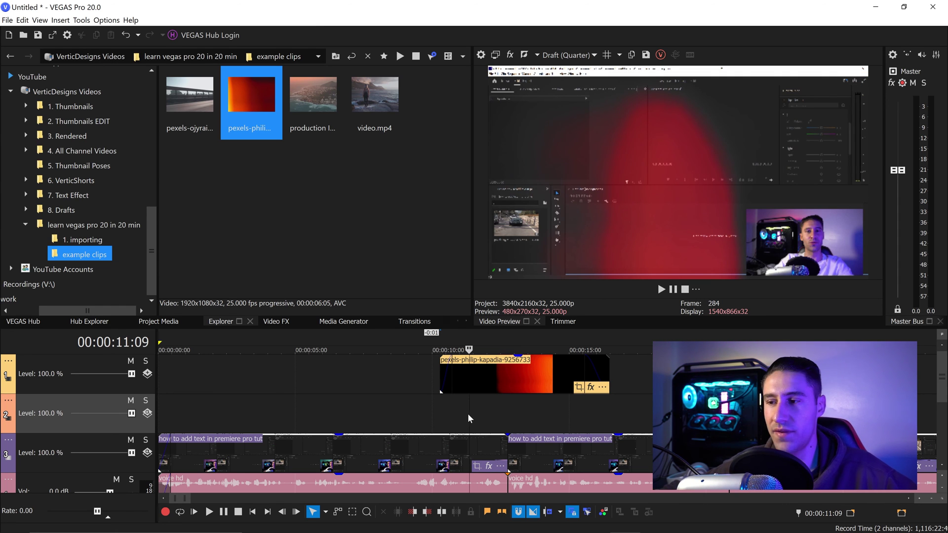
left_click_drag(469, 414, 510, 412)
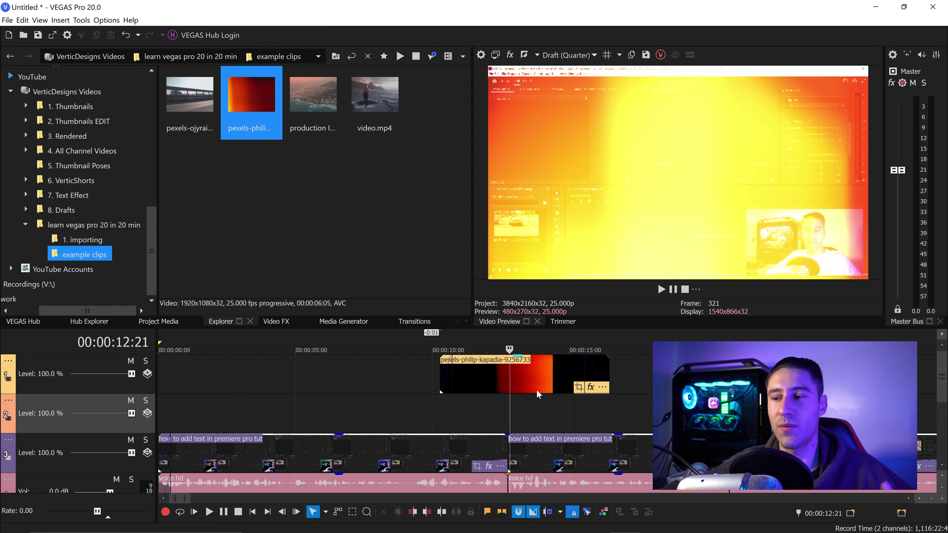
left_click(490, 410)
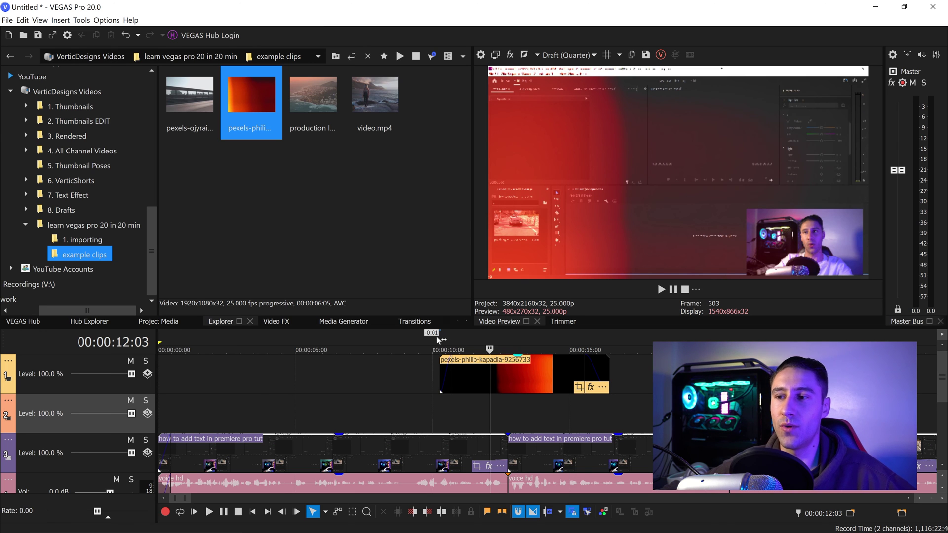
Step: Apply the (Default) preset of the RGB Shift transition to the cut between the first and second video segments
left_click(404, 321)
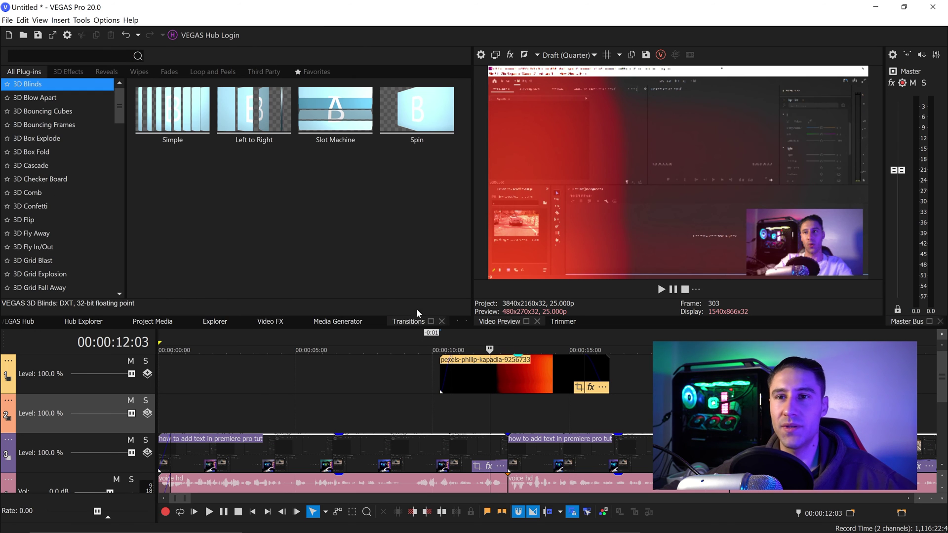
mouse_move(122, 123)
left_mouse_down()
mouse_move(155, 286)
mouse_move(122, 268)
mouse_move(126, 240)
left_mouse_up()
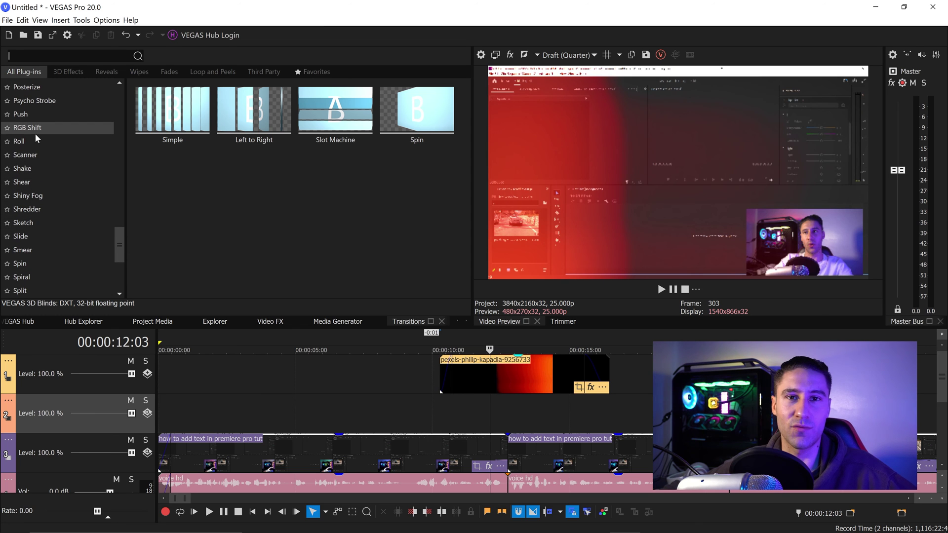
left_click(74, 129)
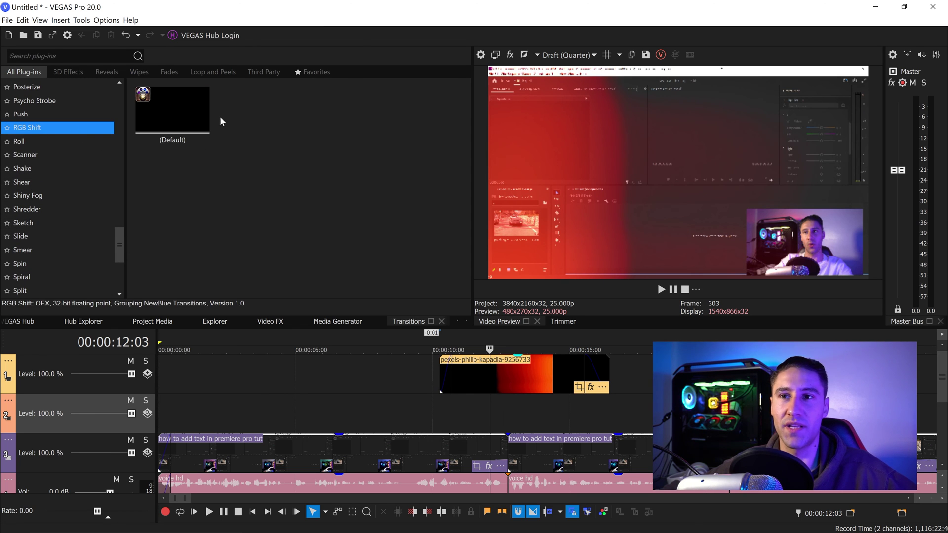
left_click_drag(167, 109, 509, 459)
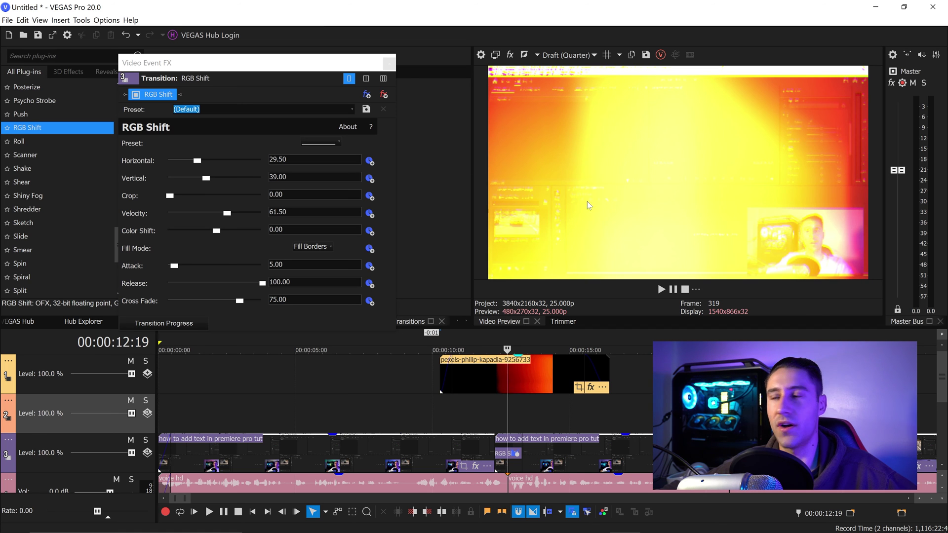
left_click_drag(249, 63, 215, 44)
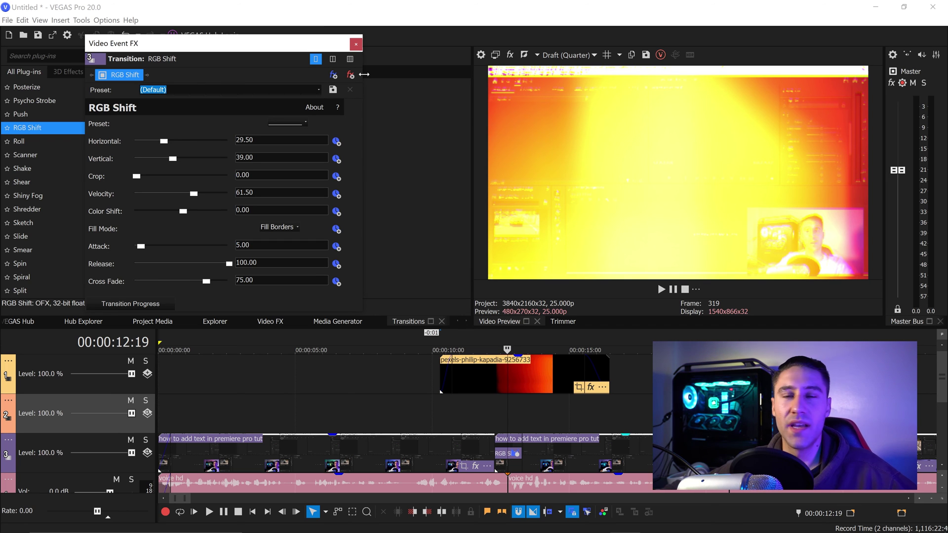
Step: Shorten the RGB Shift transition at the first cut to about 12 frames by trimming the overlap between the first two video segments
left_click(357, 45)
scroll(536, 457, "up", 5)
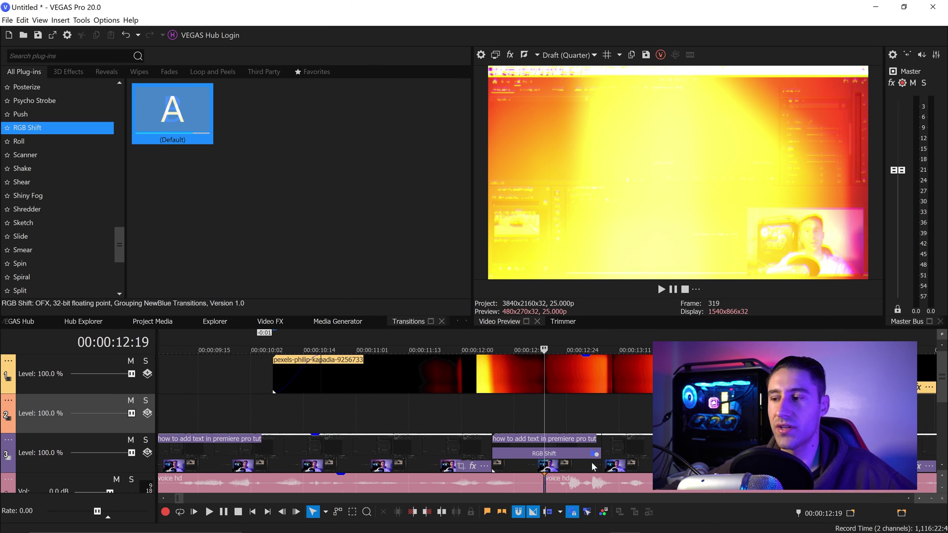
left_click_drag(600, 452, 572, 452)
mouse_move(498, 455)
left_mouse_down()
mouse_move(489, 452)
mouse_move(514, 452)
left_mouse_up()
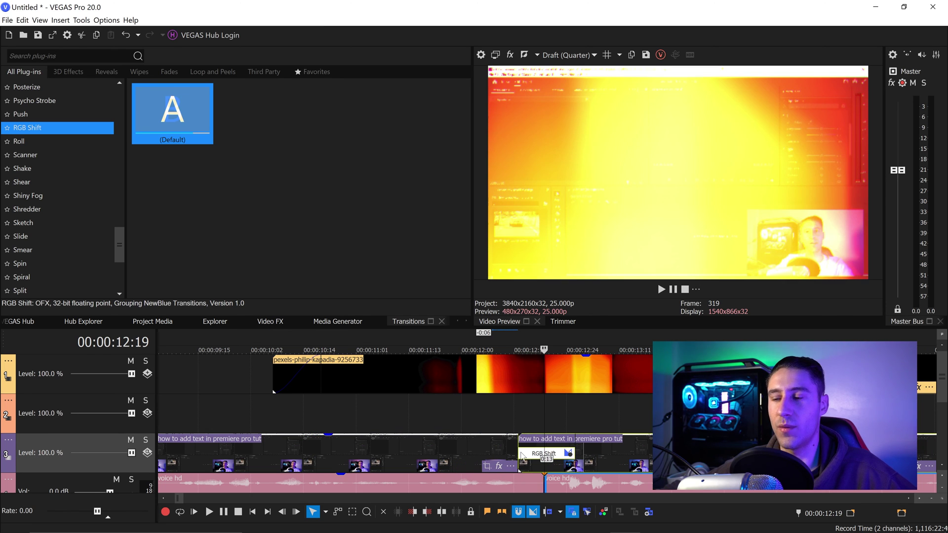
left_click_drag(574, 453, 569, 454)
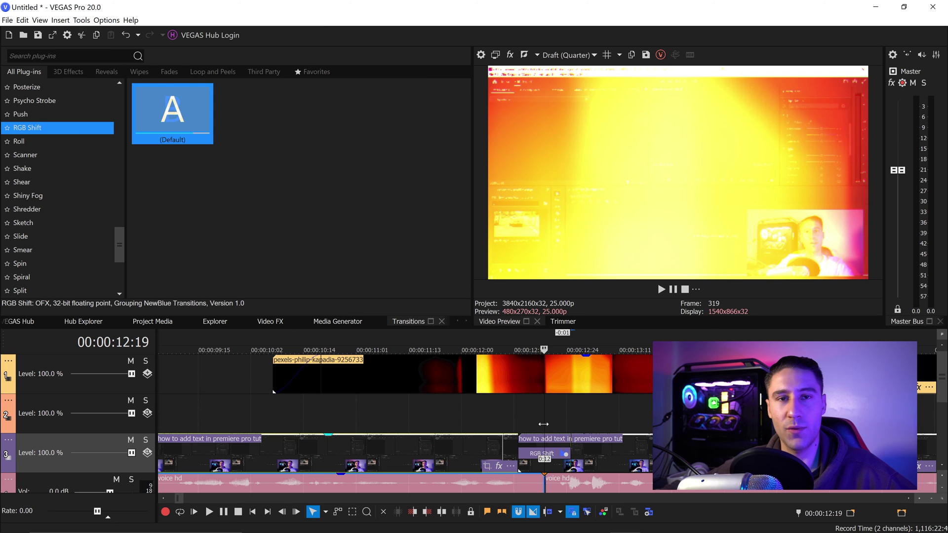
left_click(517, 415)
left_click(539, 417)
left_click(548, 418)
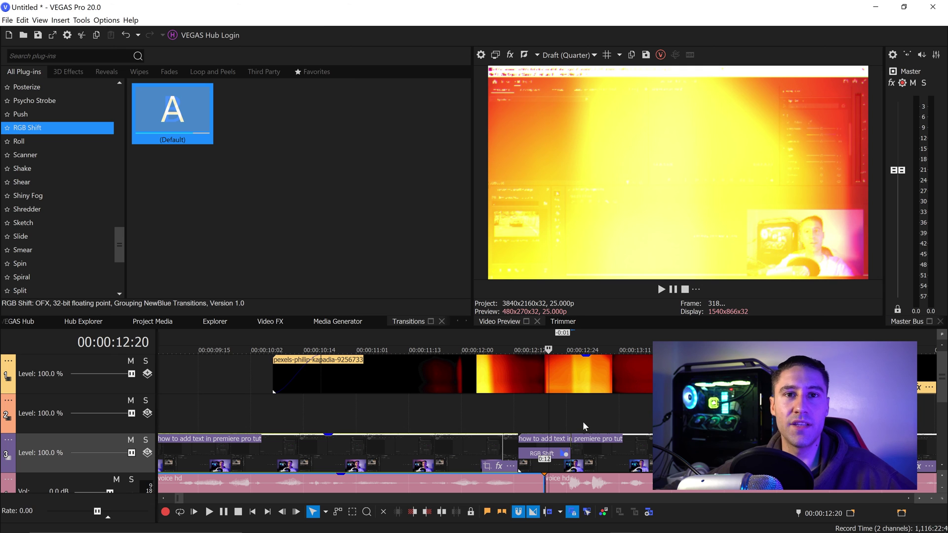
Step: Remove the RGB Shift transition from the first cut and trim away the video overlap so the second segment starts level with its audio
left_click(564, 454)
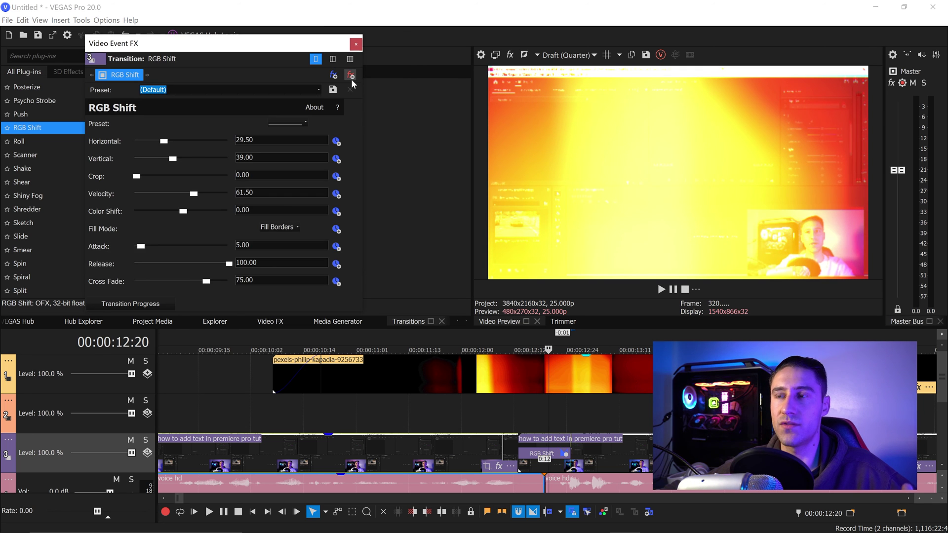
left_click(350, 75)
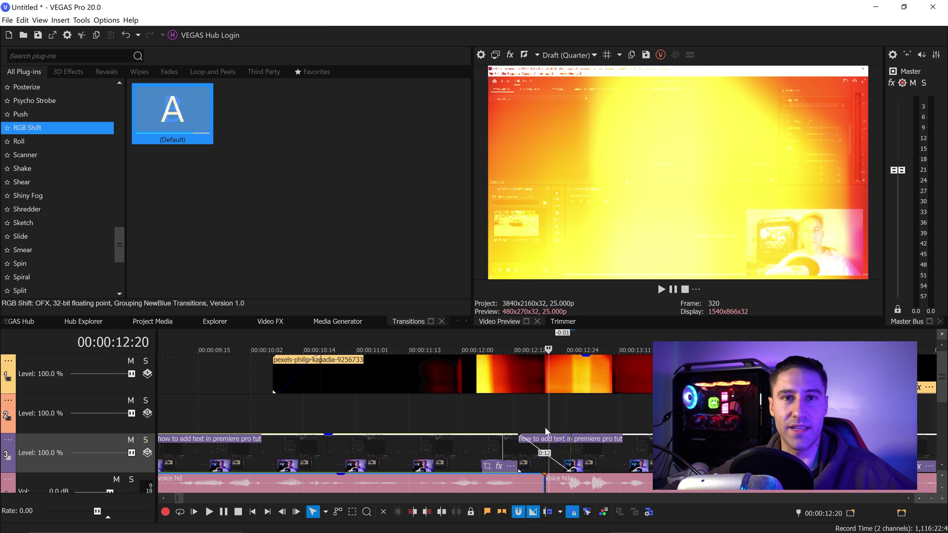
left_click_drag(520, 451, 546, 451)
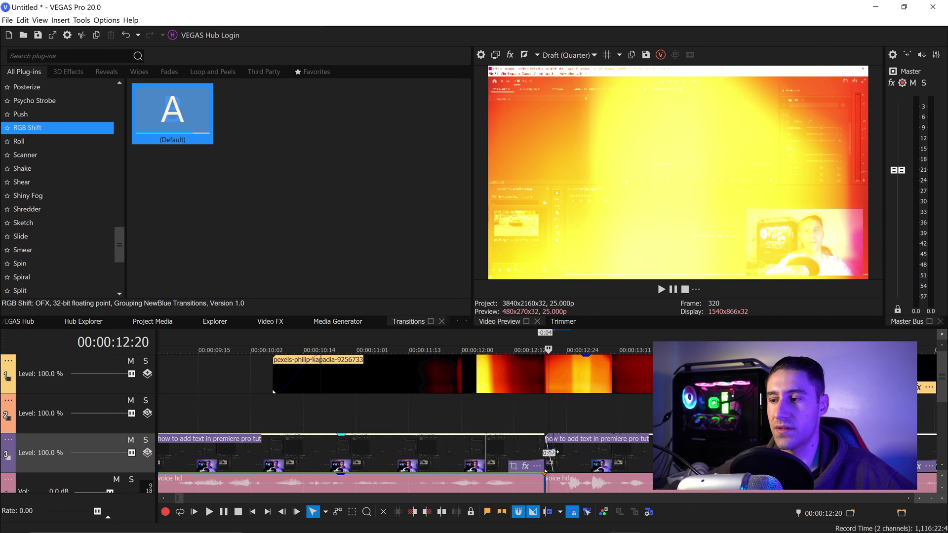
left_click(573, 473)
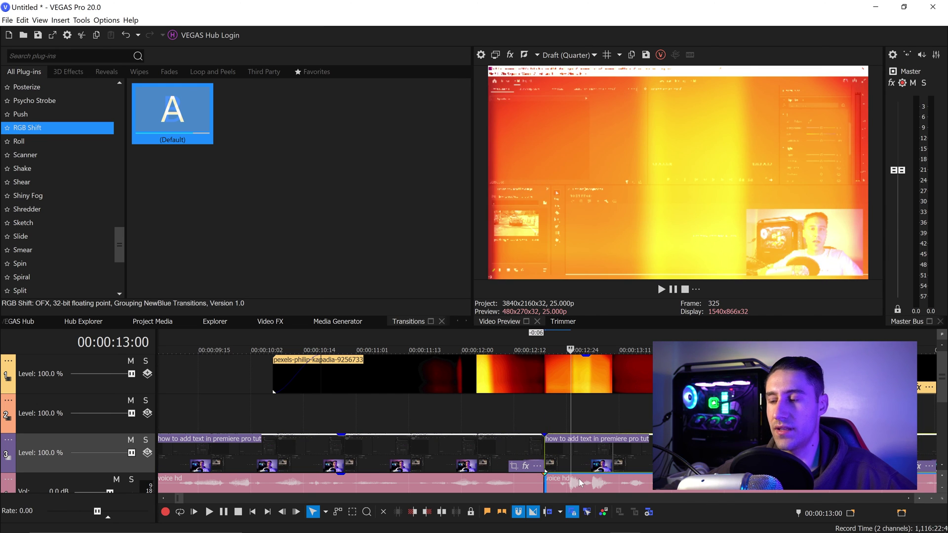
Step: Move the second segment's video and audio earlier so both overlap the first segment by about 7 frames
left_click(582, 481)
scroll(545, 471, "down", 2)
left_click_drag(526, 473, 510, 473)
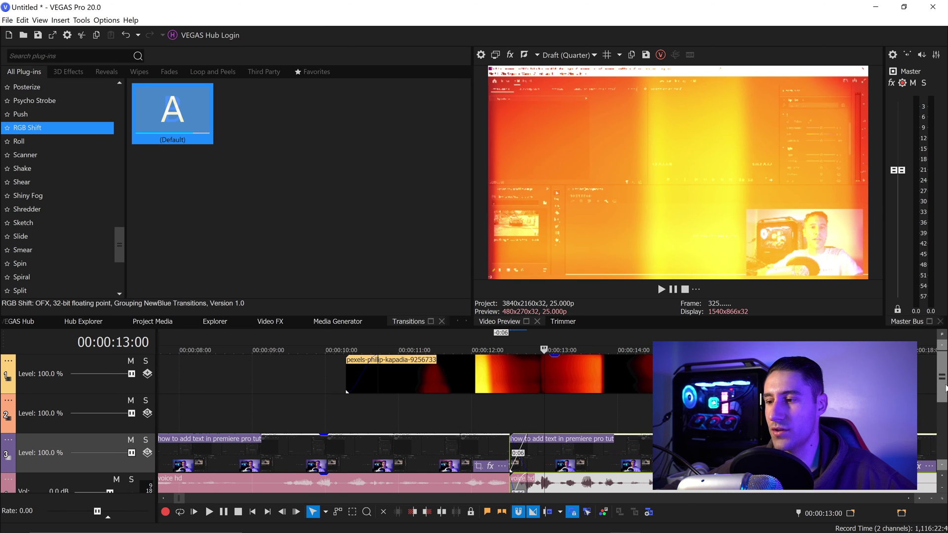
scroll(945, 388, "down", 1)
left_click_drag(586, 435, 583, 433)
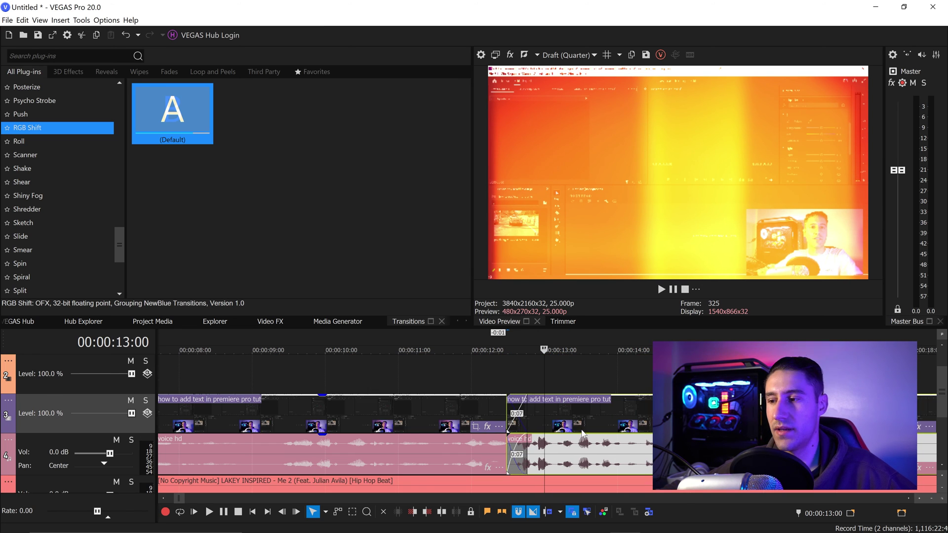
Step: Apply the (Default) RGB Shift transition to the short video crossfade at the first cut and scrub over its start
left_click_drag(187, 142, 524, 414)
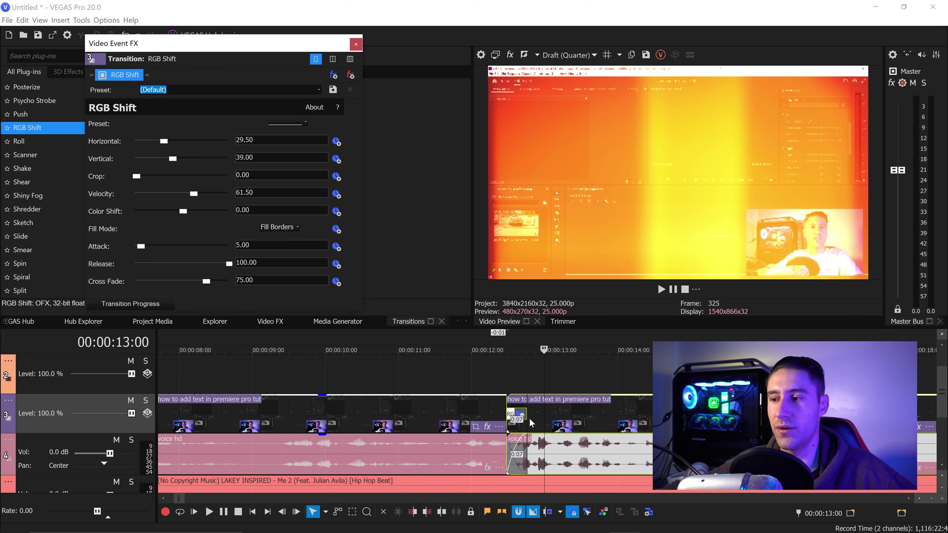
left_click(505, 375)
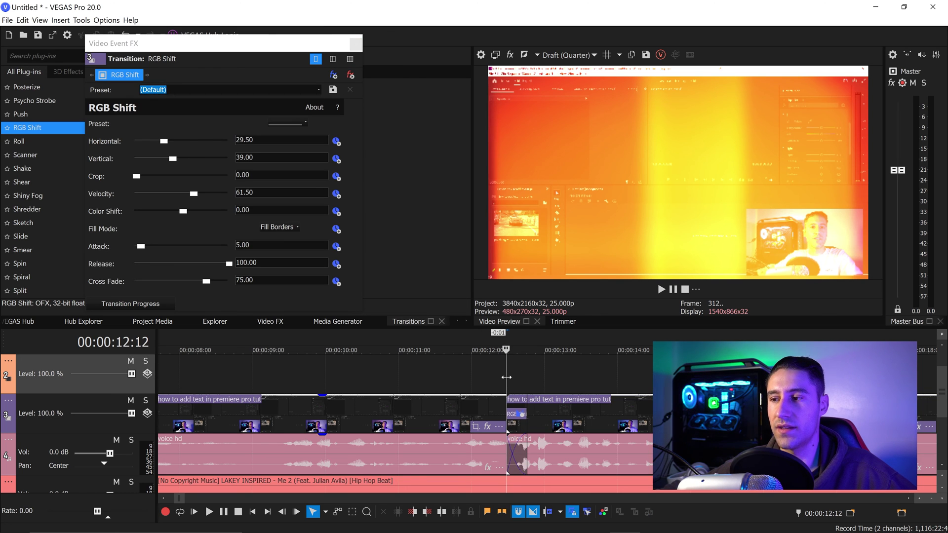
mouse_move(505, 375)
left_mouse_down()
mouse_move(520, 380)
mouse_move(509, 380)
left_mouse_up()
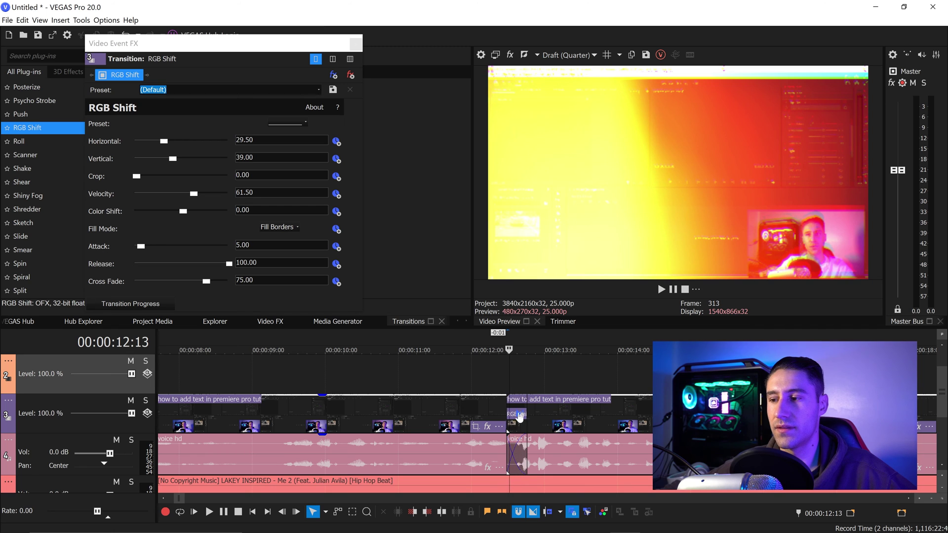
Step: Set the audio crossfade at the first cut to linear in and linear out, and close the transition settings
right_click(525, 438)
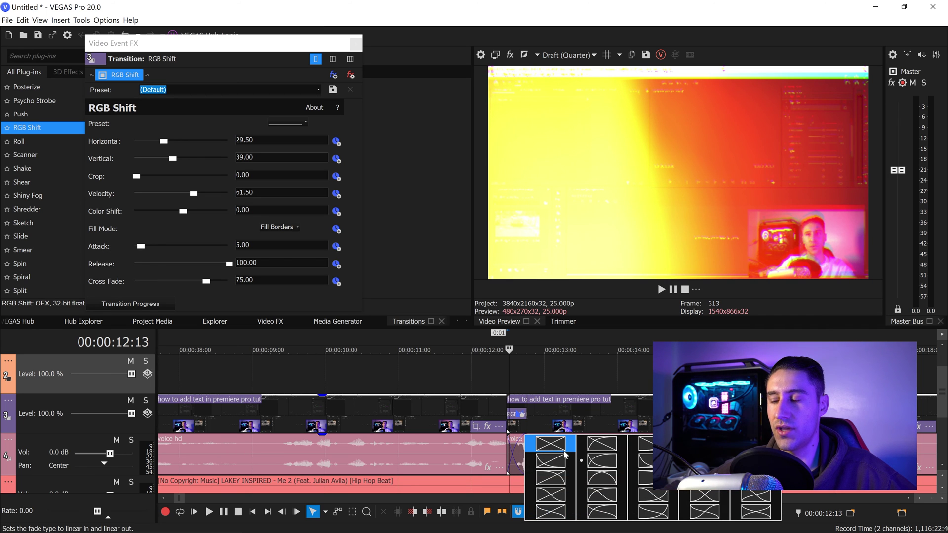
left_click(551, 444)
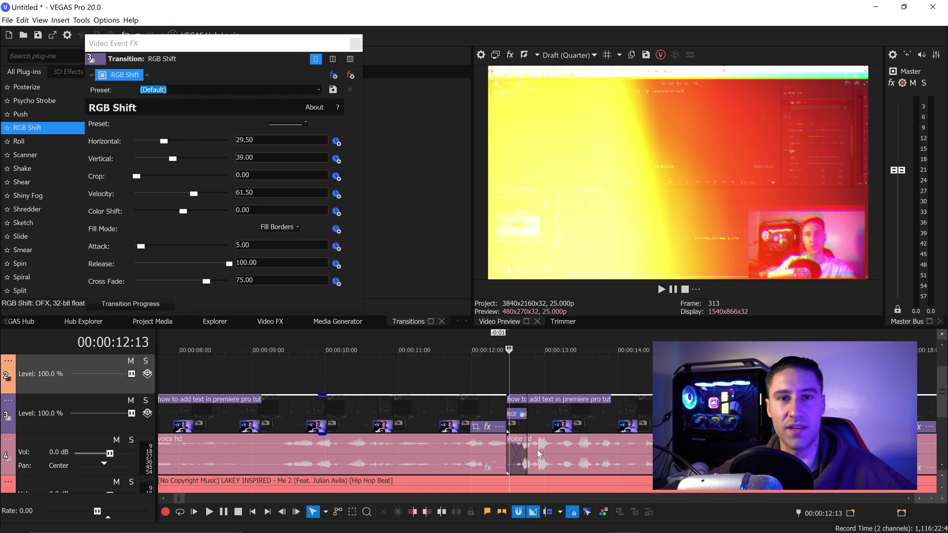
key("Left")
key("Left")
left_click(355, 43)
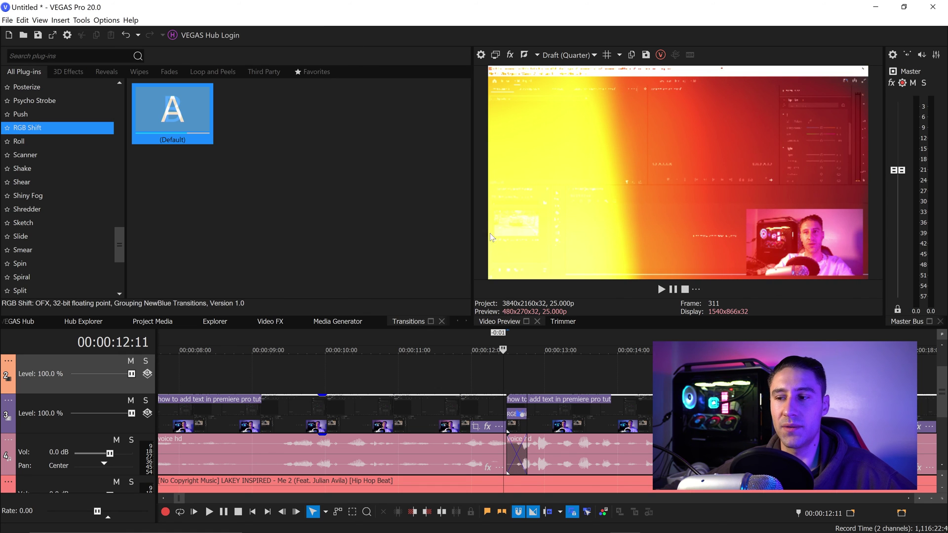
Step: Move the third segment's video and audio together with the V logo clip about 7 frames earlier, against the second segment
scroll(483, 430, "down", 5)
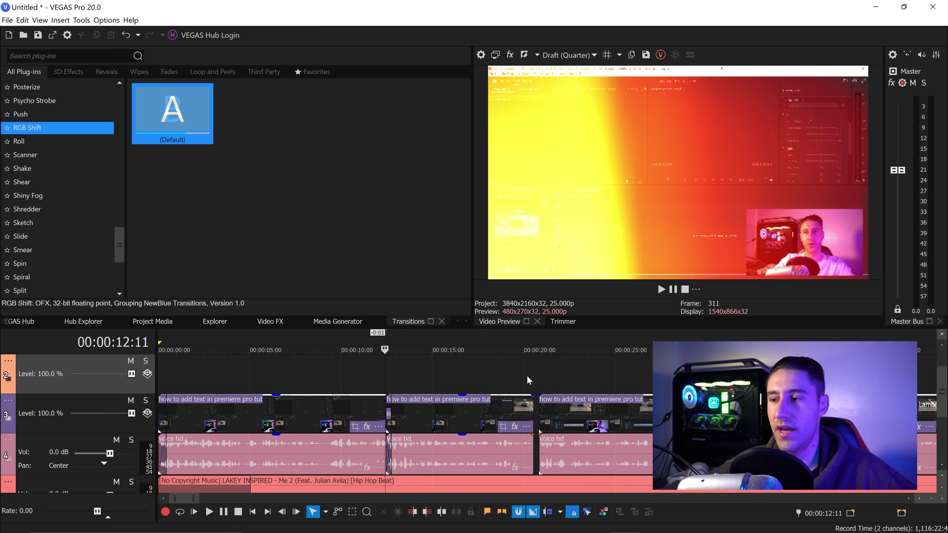
left_click(552, 418)
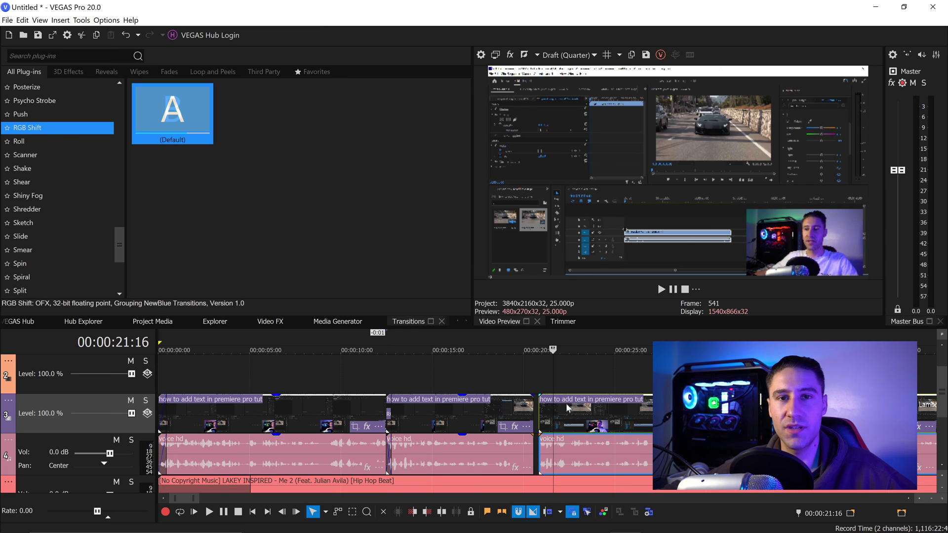
scroll(586, 410, "down", 5)
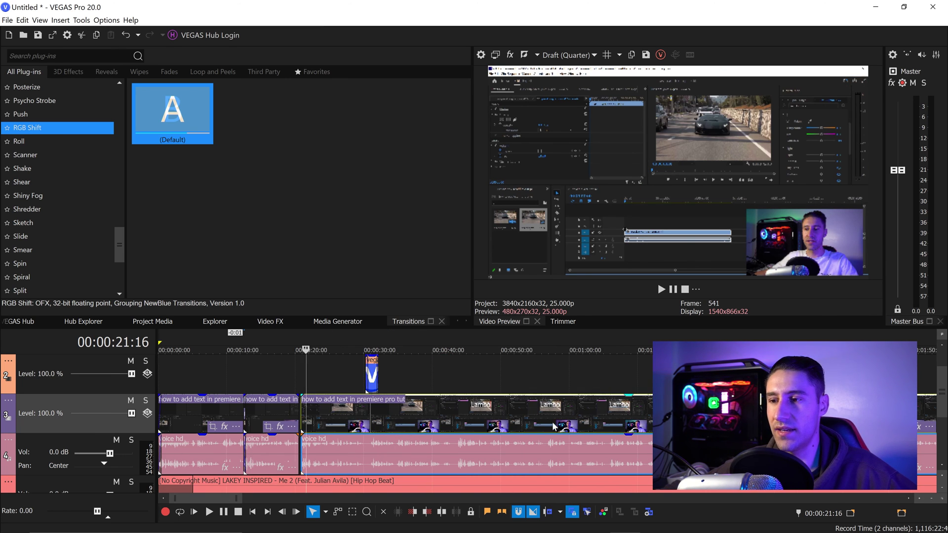
left_click(372, 376)
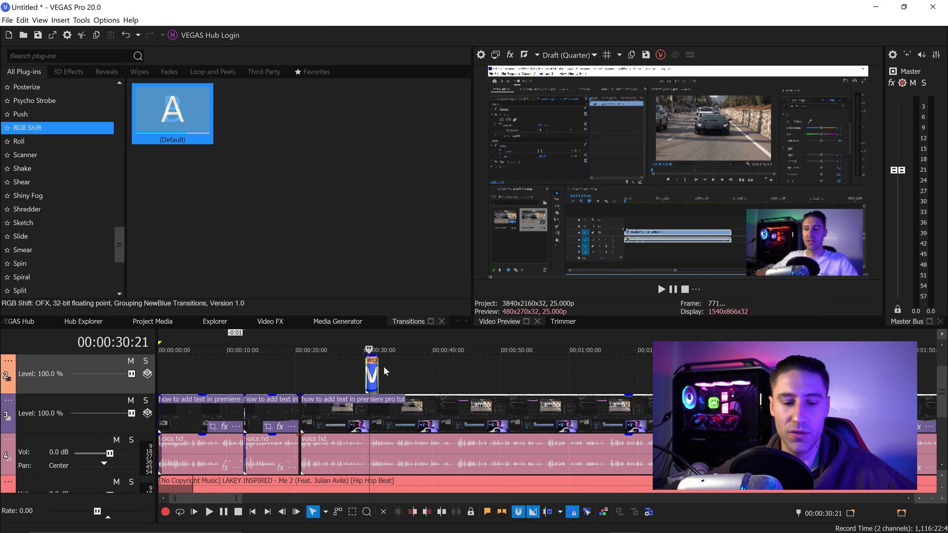
left_click(546, 453)
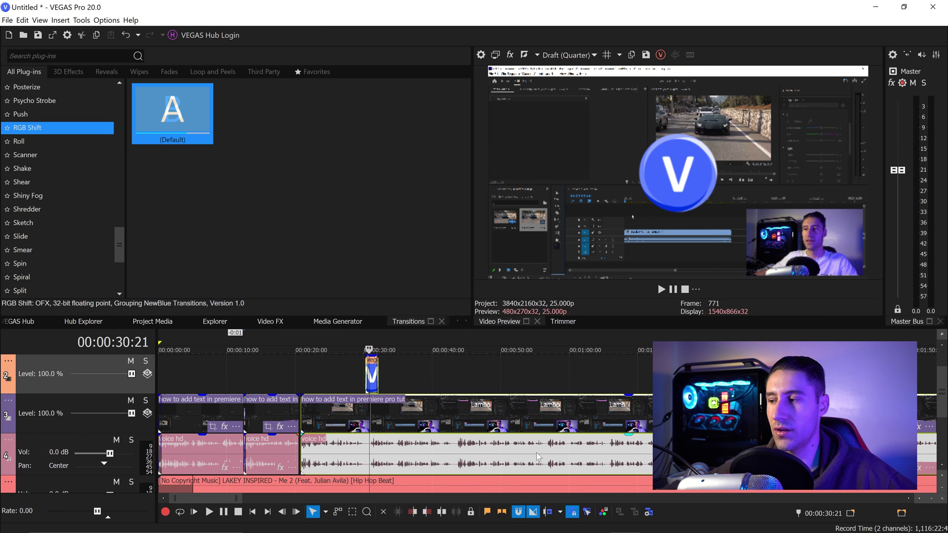
left_click_drag(314, 406, 311, 408)
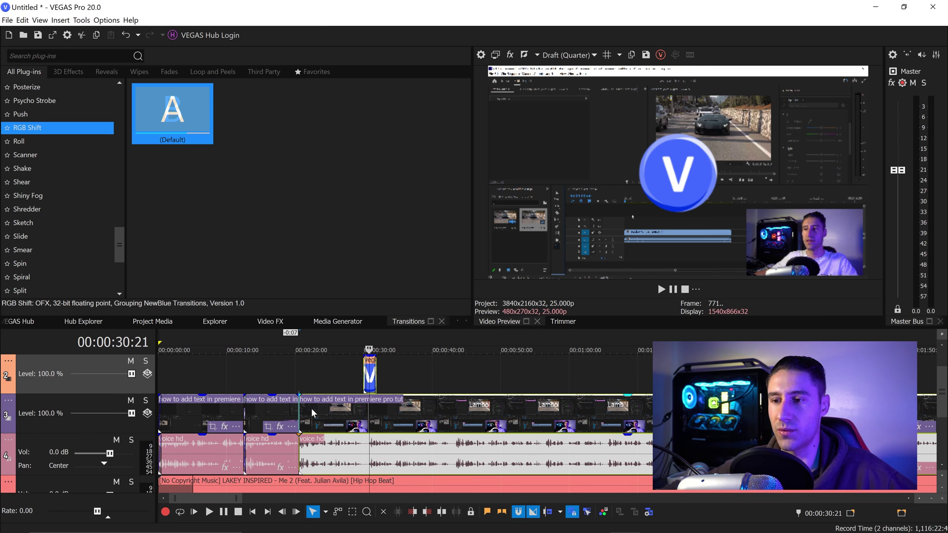
Step: Set the video preview quality to Best (Full) at 00:00:22:06, and show the preview on the external monitor briefly before returning
left_click(310, 356)
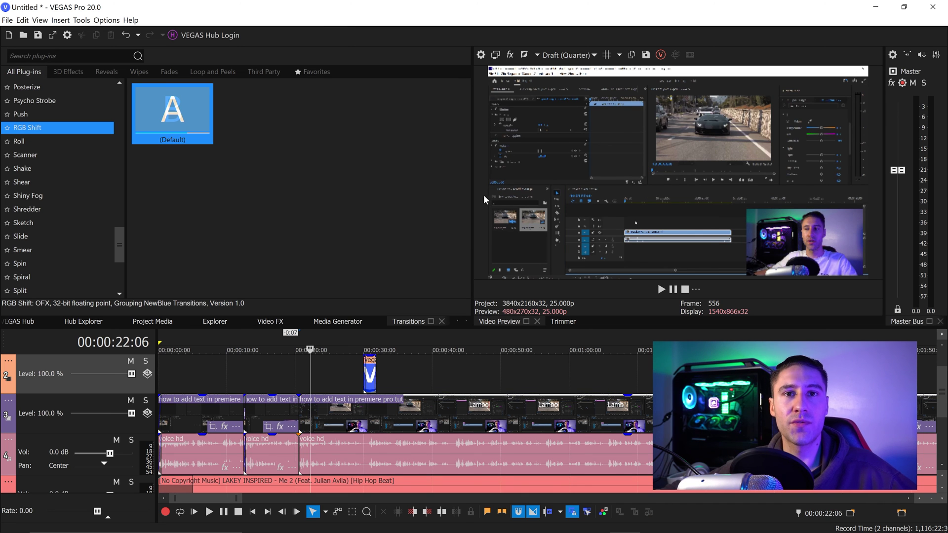
left_click(561, 56)
mouse_move(562, 103)
left_click(617, 116)
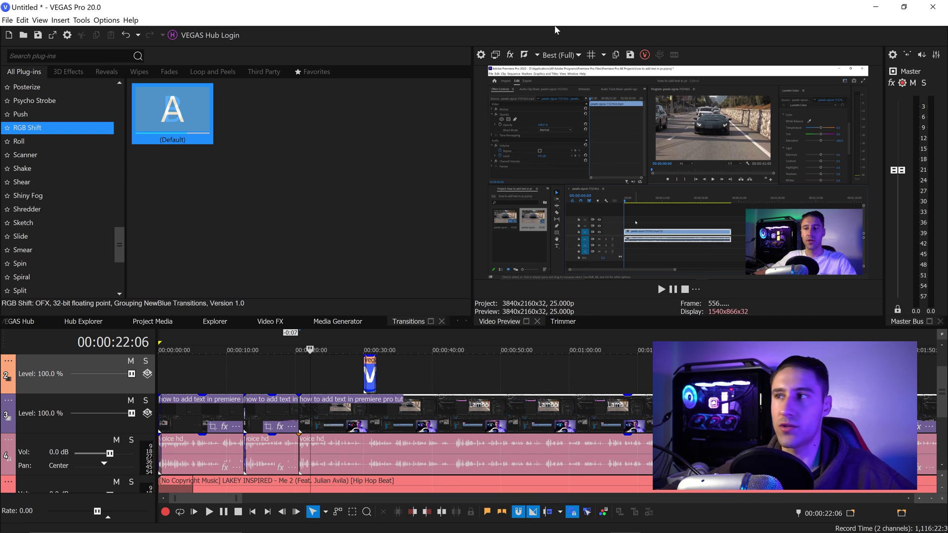
left_click(496, 55)
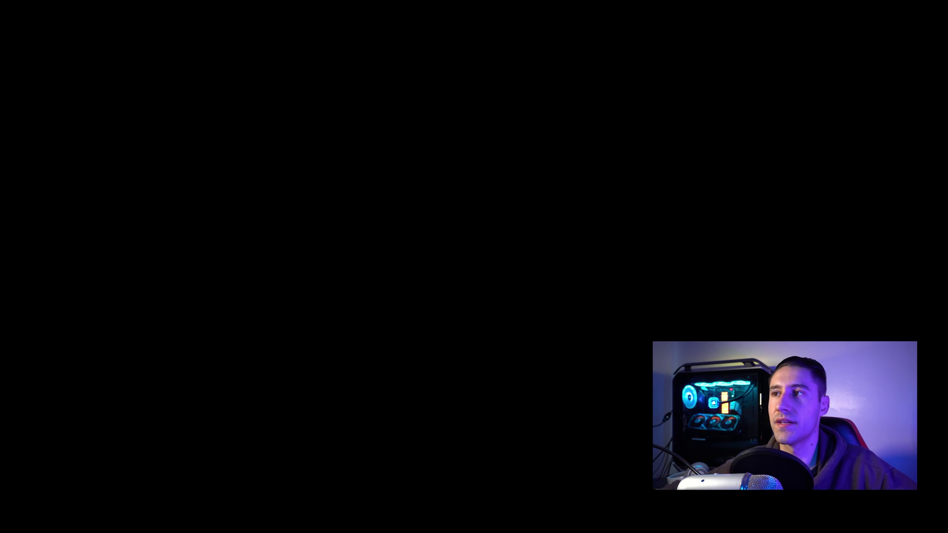
key("Escape")
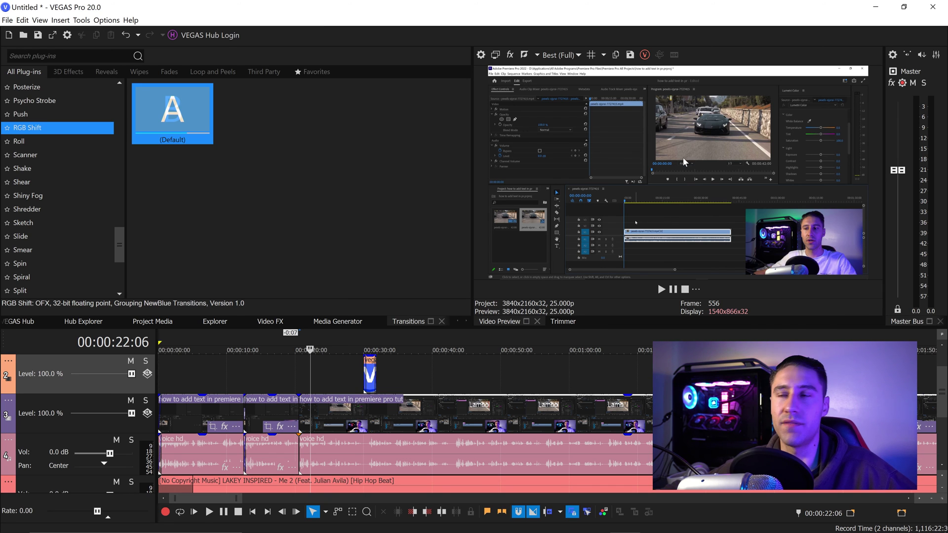
Step: Compare the Grid and Safe Areas overlays on the video preview, and turn the overlay off
left_click(591, 56)
left_click(603, 55)
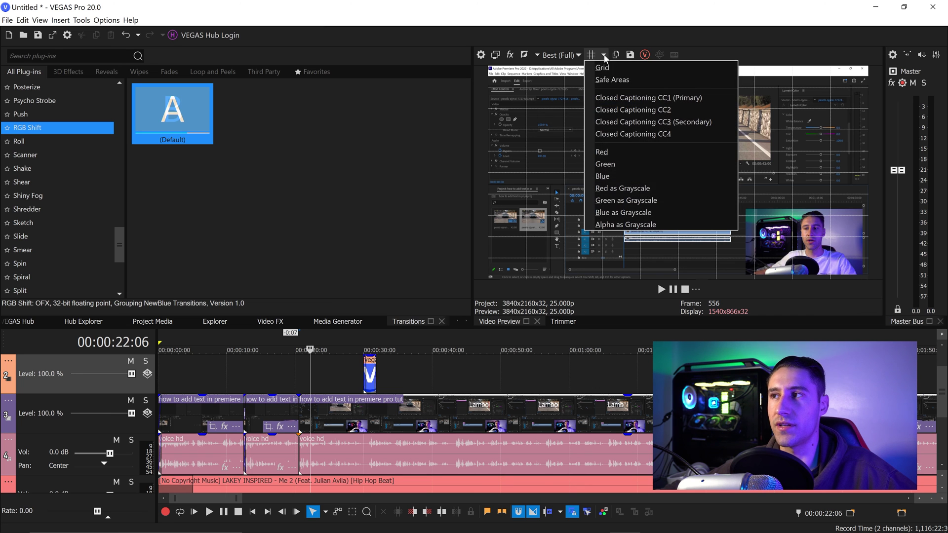
left_click(624, 80)
left_click(603, 55)
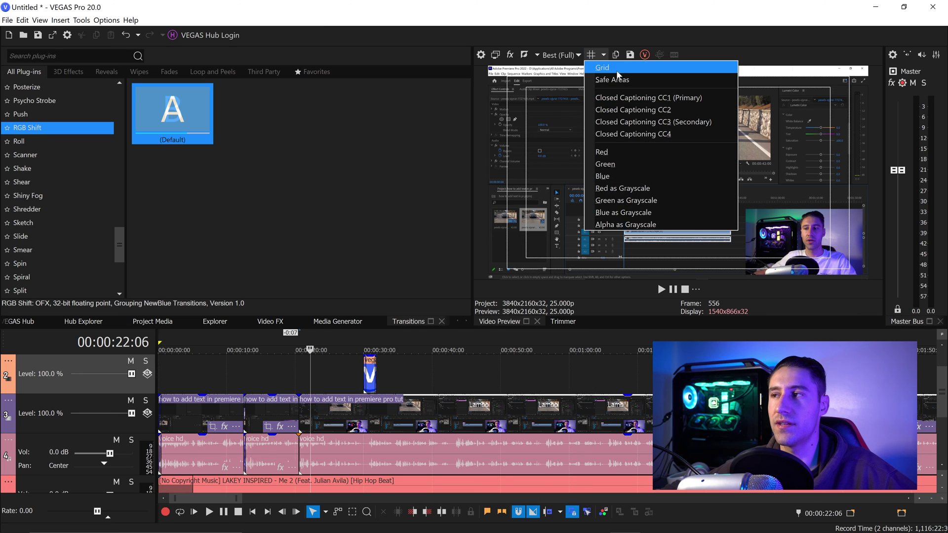
left_click(612, 70)
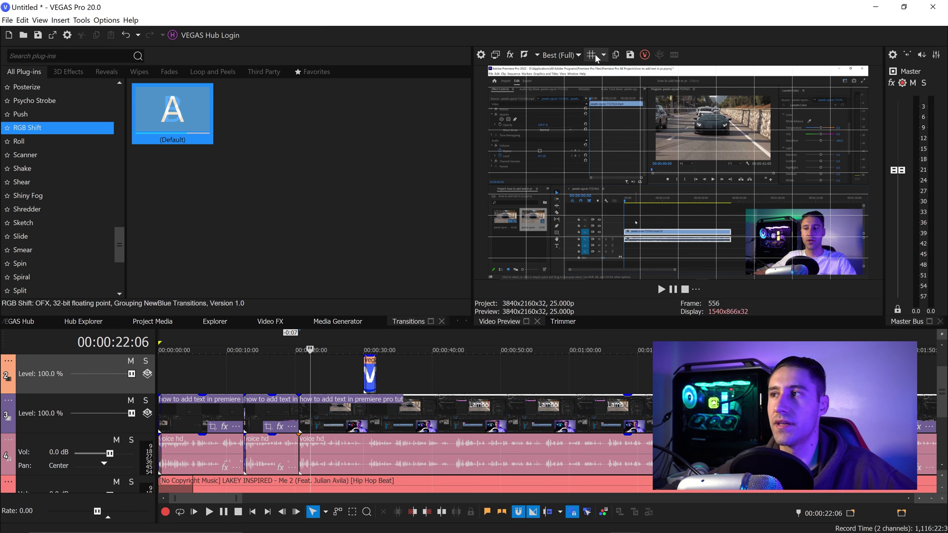
left_click(594, 56)
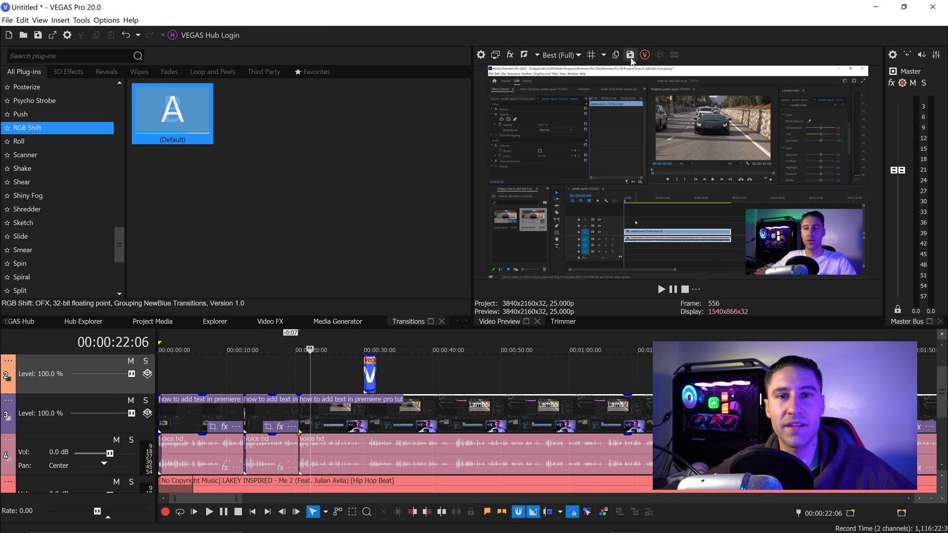
Step: Open the option for saving a snapshot of the current preview frame to a PNG file, and close it without saving
left_click(631, 56)
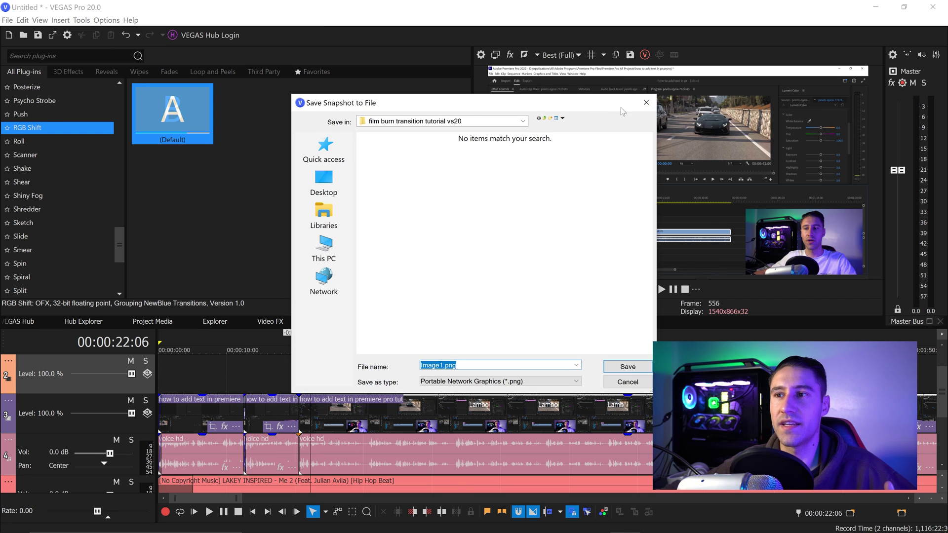
left_click(652, 103)
scroll(459, 427, "down", 3)
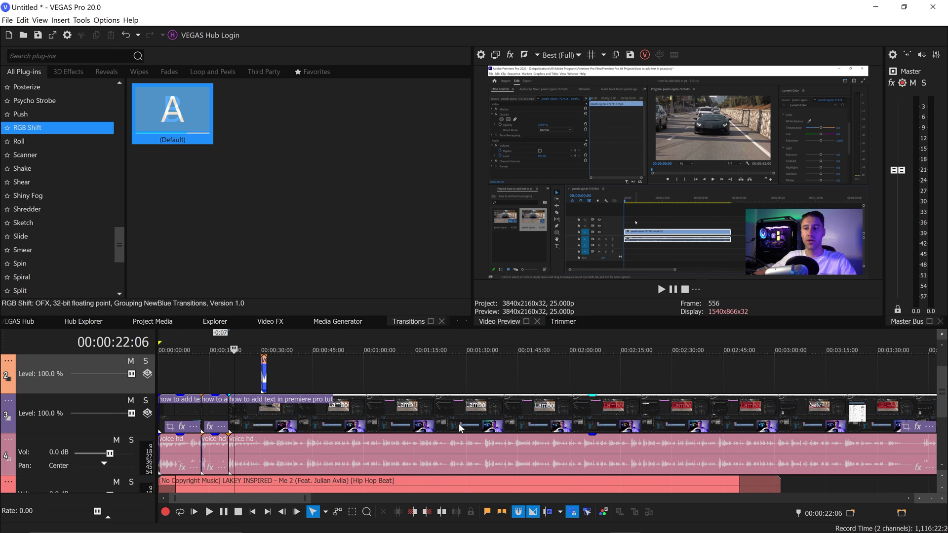
Step: Save the project as example.veg in the VEGAS PRO 20 PROJECTS folder
left_click(7, 20)
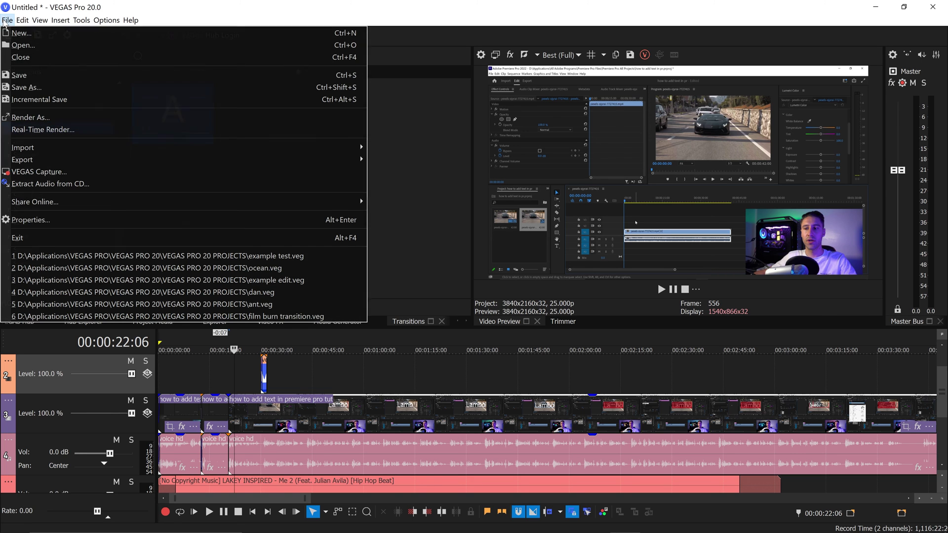
left_click(29, 87)
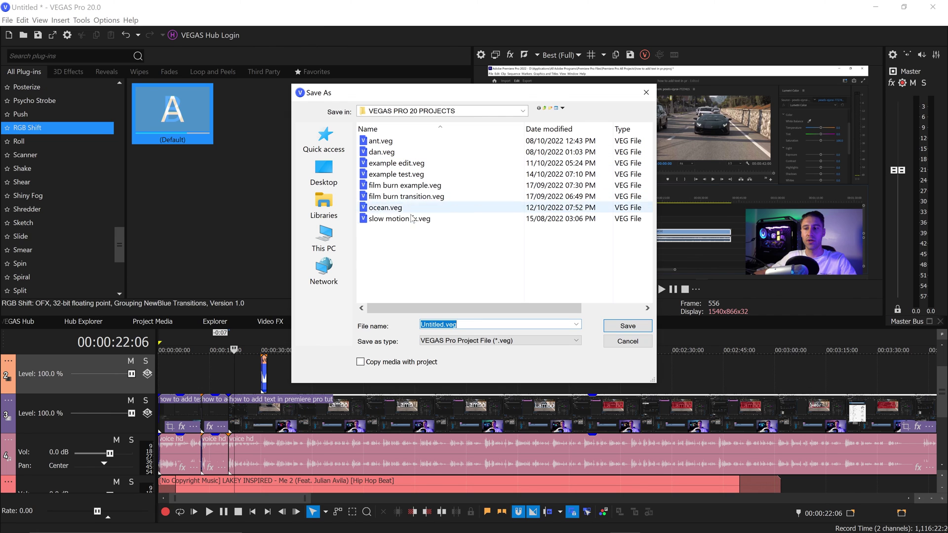
left_click(429, 324)
left_click_drag(441, 324, 411, 325)
type("examp")
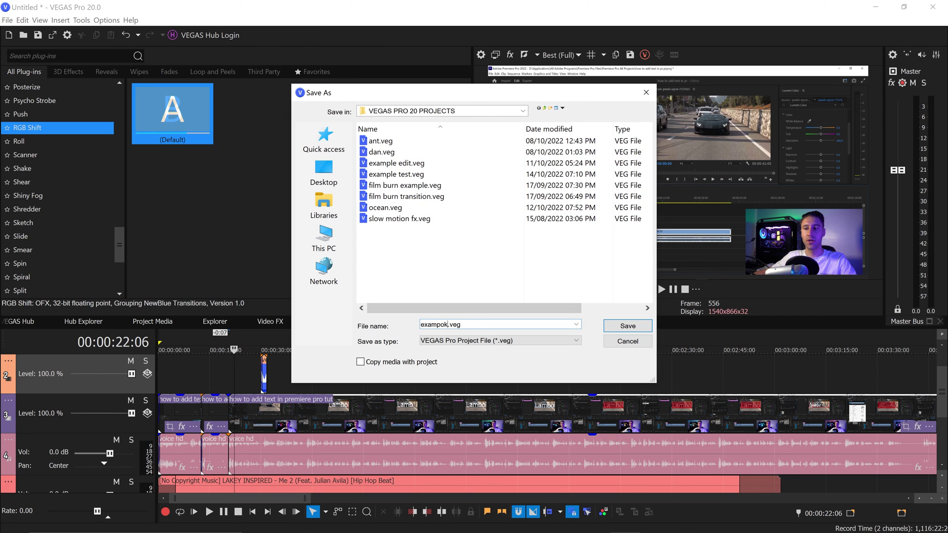
type("le")
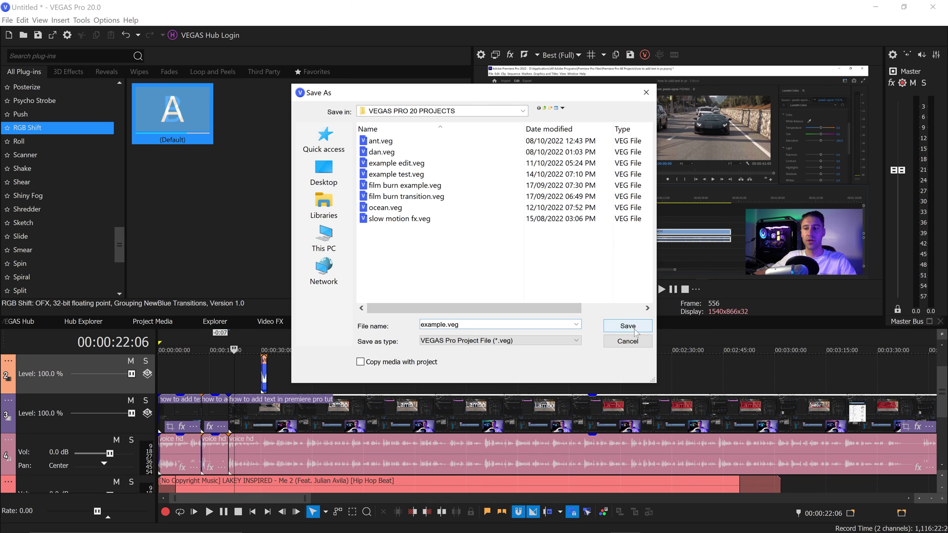
key("Return")
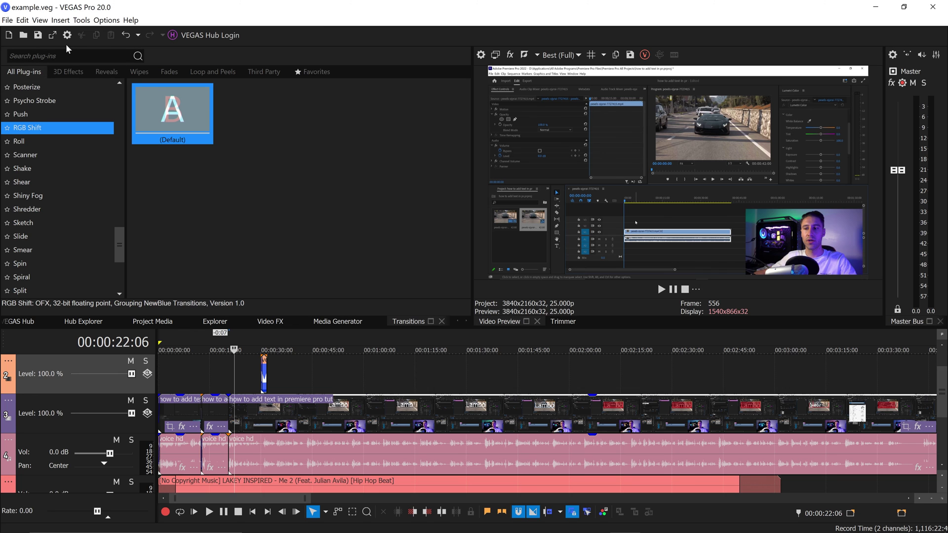
Step: Open the render settings, turn off the template filters, and choose the Internet UHD 2160p 25 fps template under MAGIX AVC/AAC MP4
left_click(53, 35)
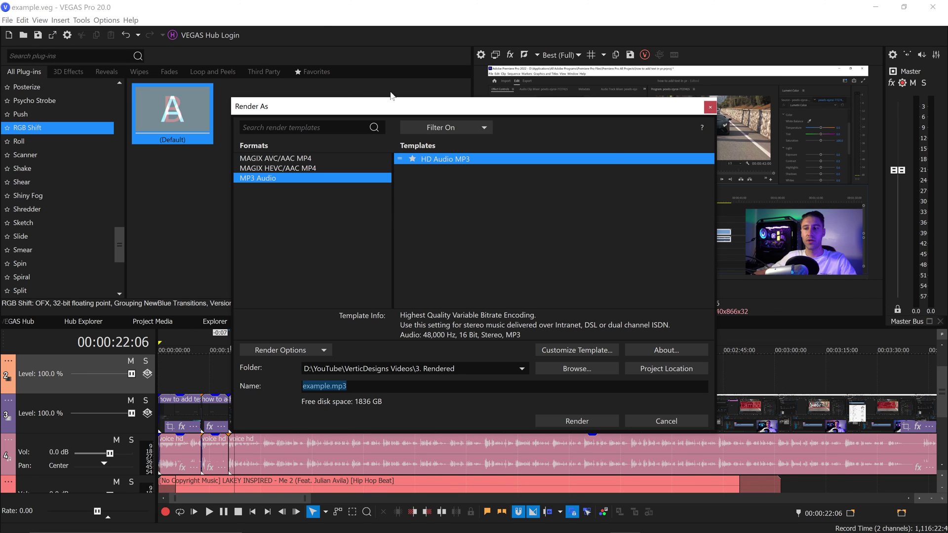
left_click(443, 125)
left_click(421, 141)
left_click(416, 142)
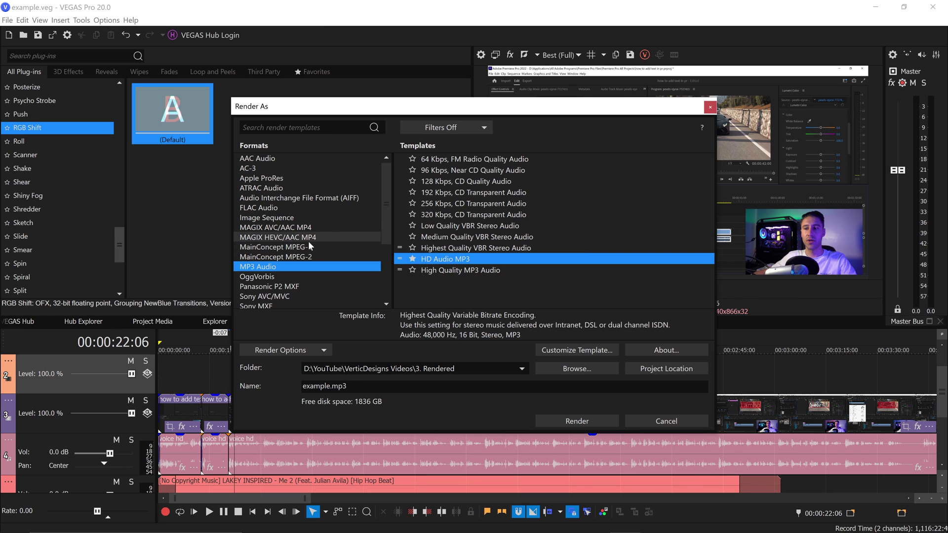
left_click(285, 228)
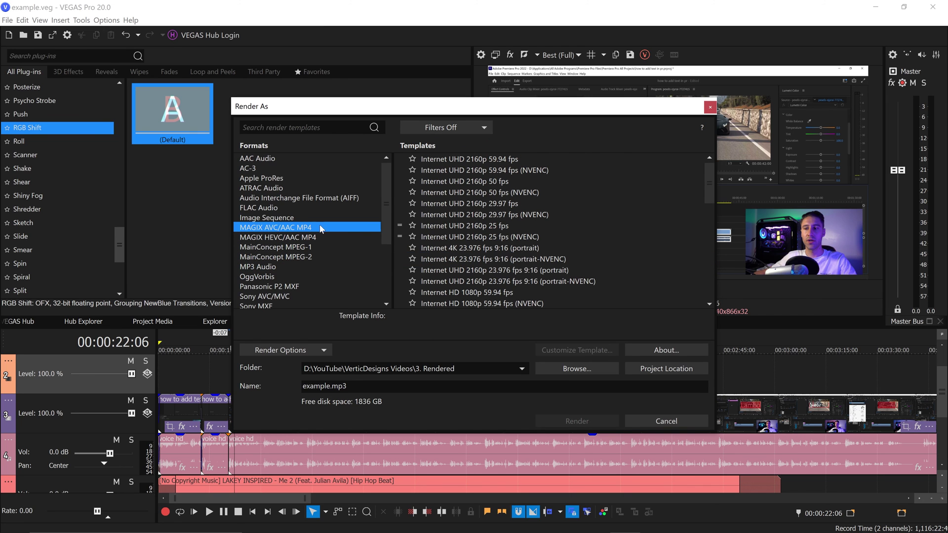
left_click(456, 226)
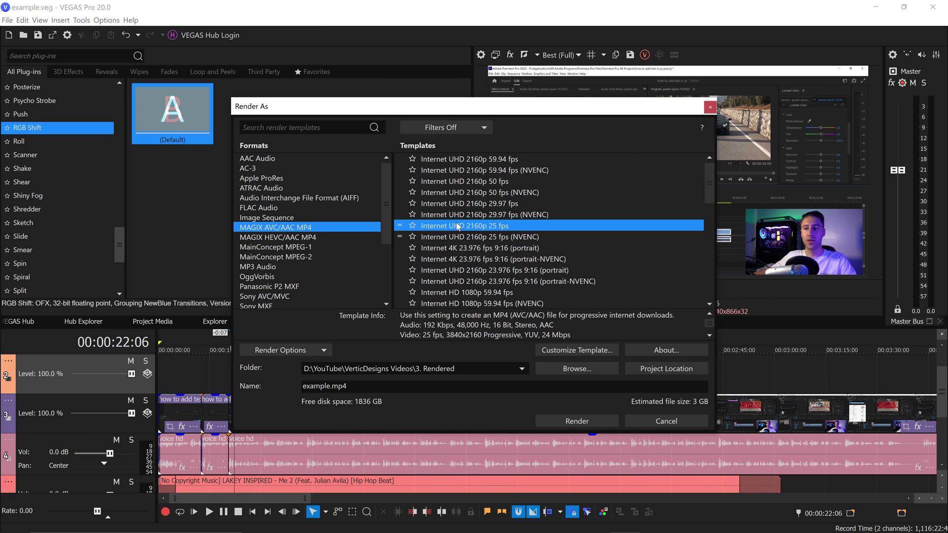
left_click_drag(458, 117, 214, 63)
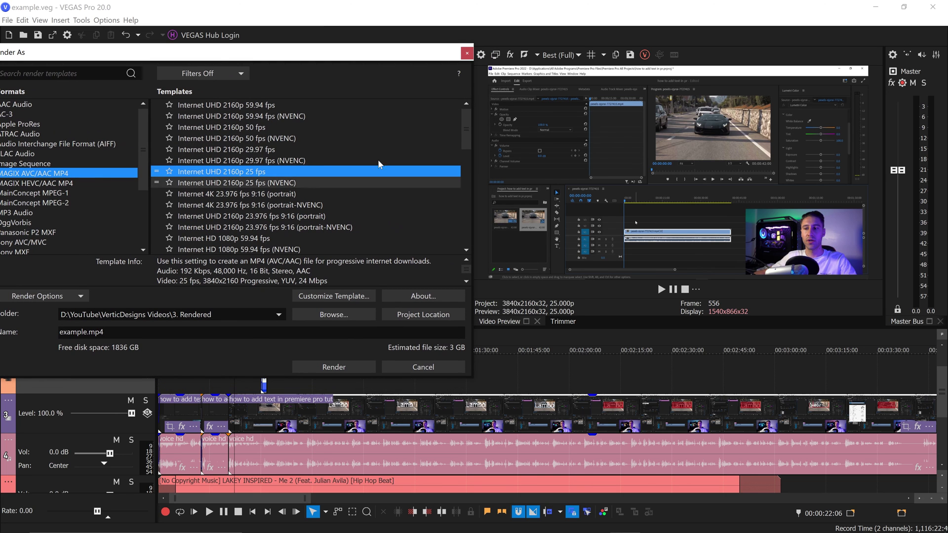
left_click_drag(295, 53, 512, 64)
Step: Customize the template's video settings: enable the deblocking filter and set the variable bit rate to 85,000,000 bps maximum and 66,000,000 bps average
left_click(541, 306)
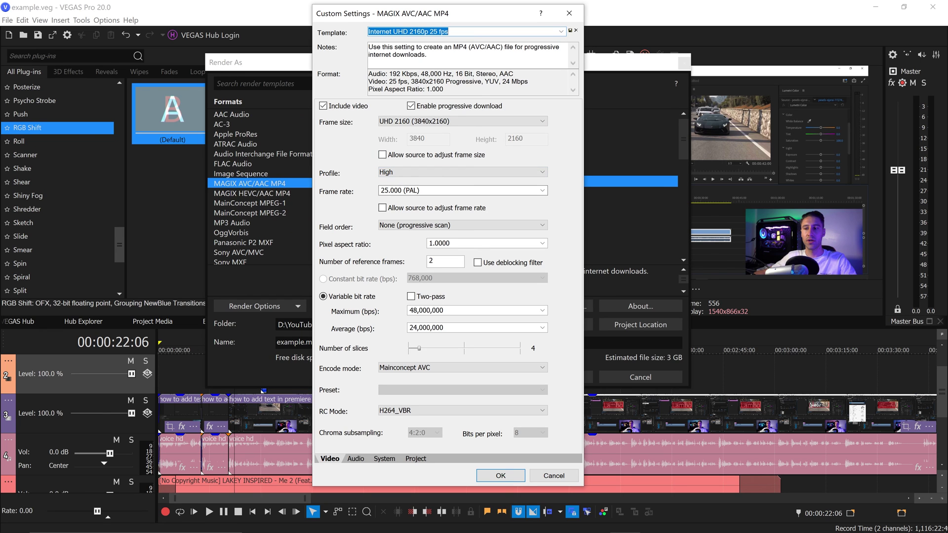
left_click(478, 263)
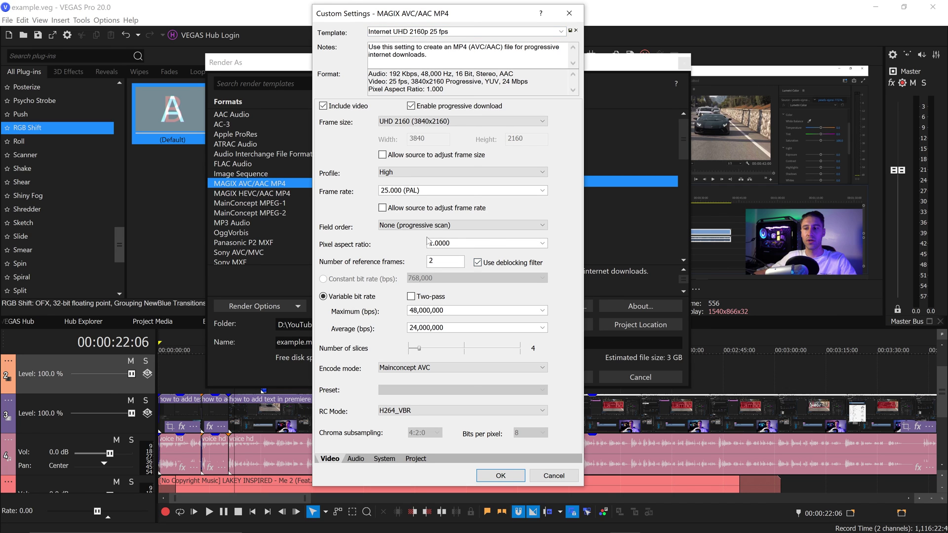
double_click(410, 310)
left_click(410, 310)
left_click_drag(409, 310, 417, 309)
left_click(417, 328)
left_click(416, 328)
key("BackSpace")
key("BackSpace")
type("48")
key("shift+Tab")
left_click(419, 310)
type("85")
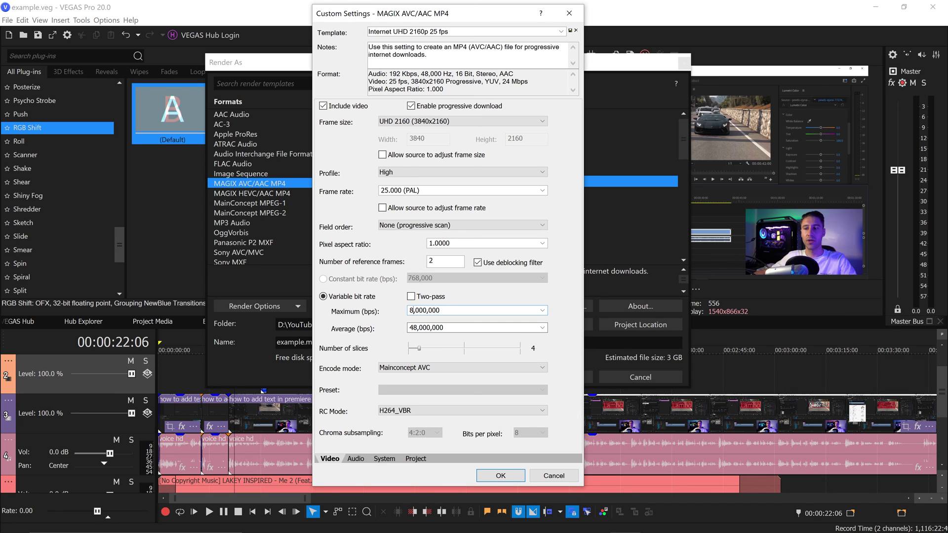
key("Tab")
left_click_drag(408, 327, 416, 328)
type("66")
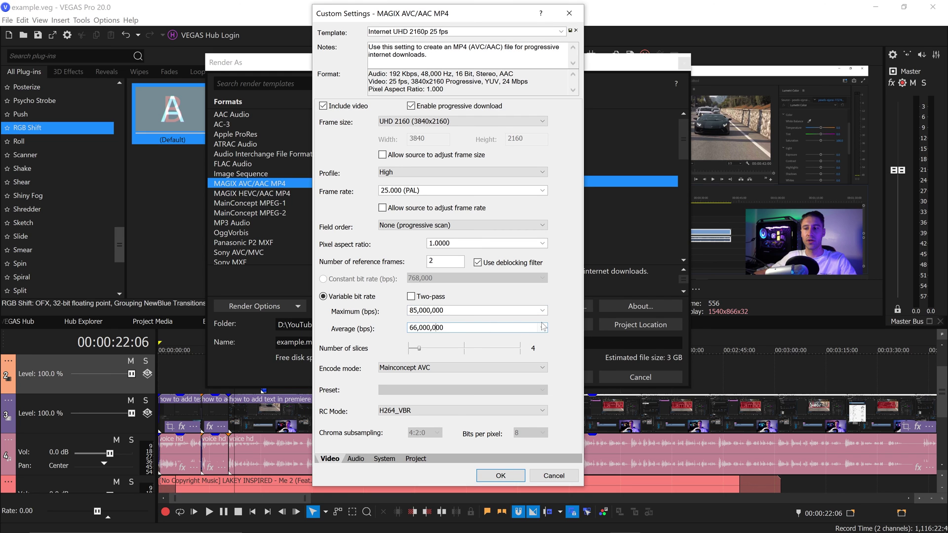
Step: Set the template's audio bit rate to 384,000 bps
left_click(356, 458)
left_click(434, 139)
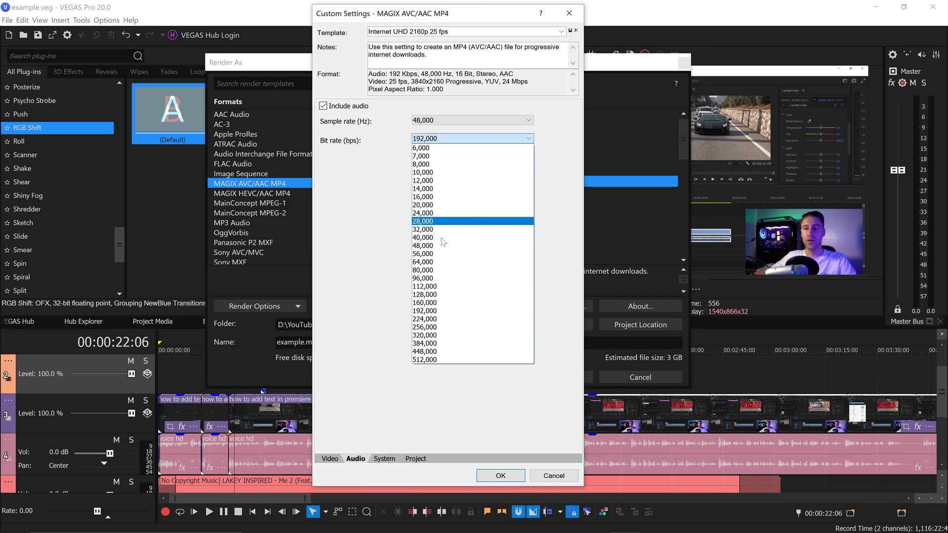
left_click(430, 343)
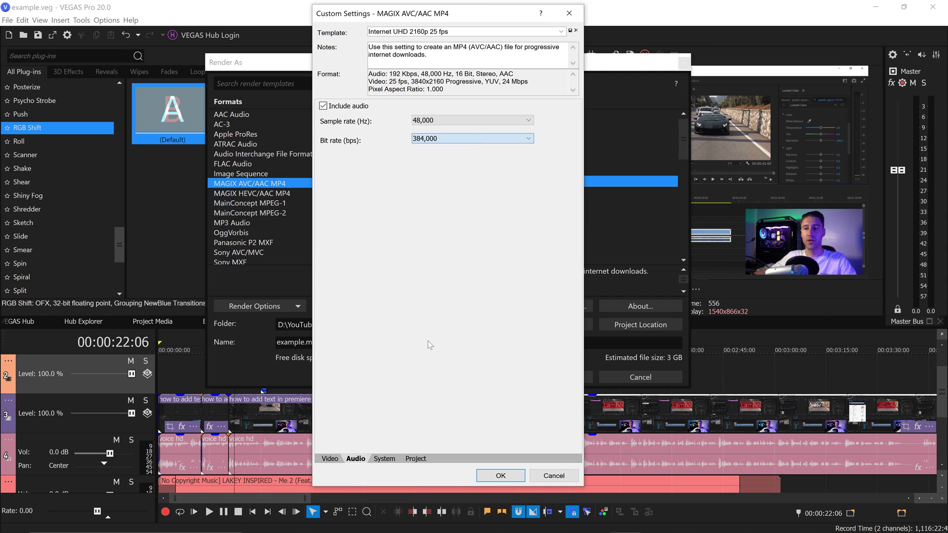
Step: Save the customized render settings as a template named "4k hd" and close the custom settings
left_click(330, 458)
triple_click(408, 31)
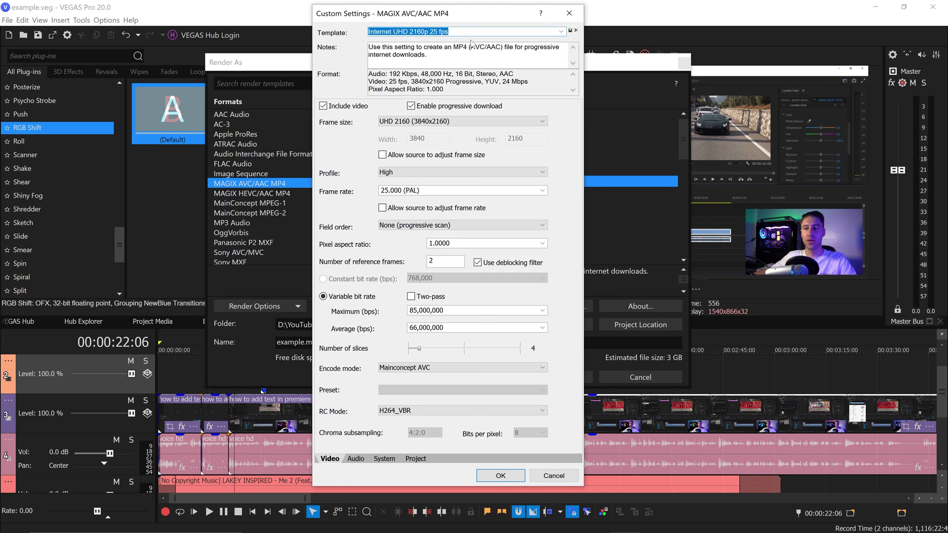
type("4k hd")
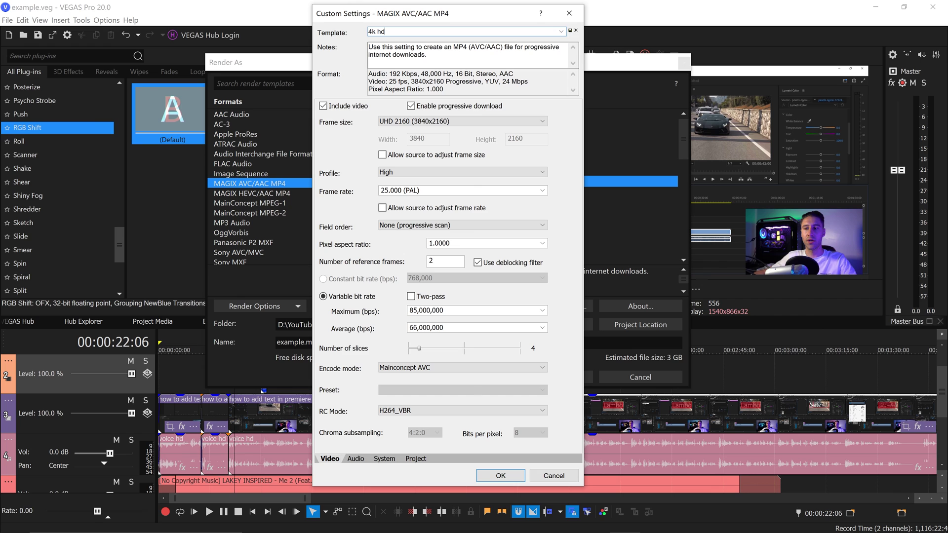
left_click(571, 31)
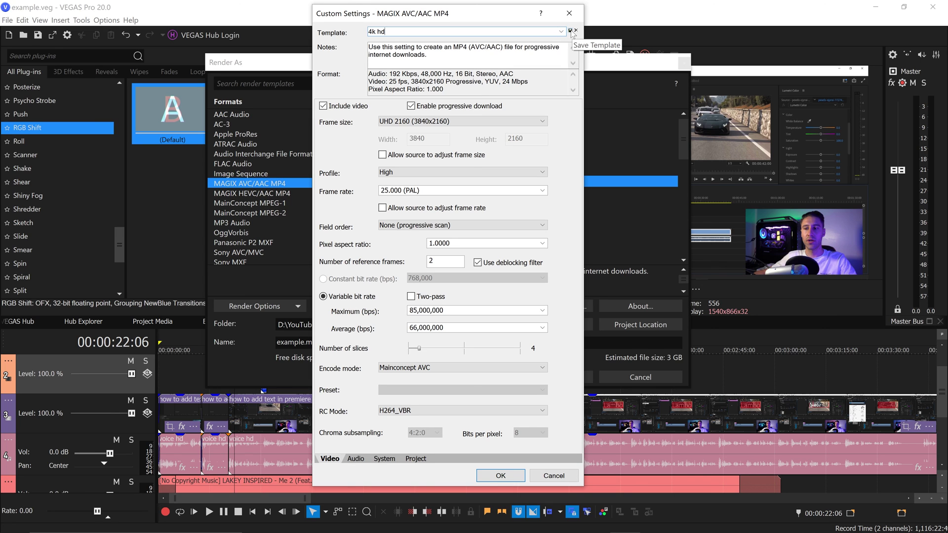
left_click(570, 31)
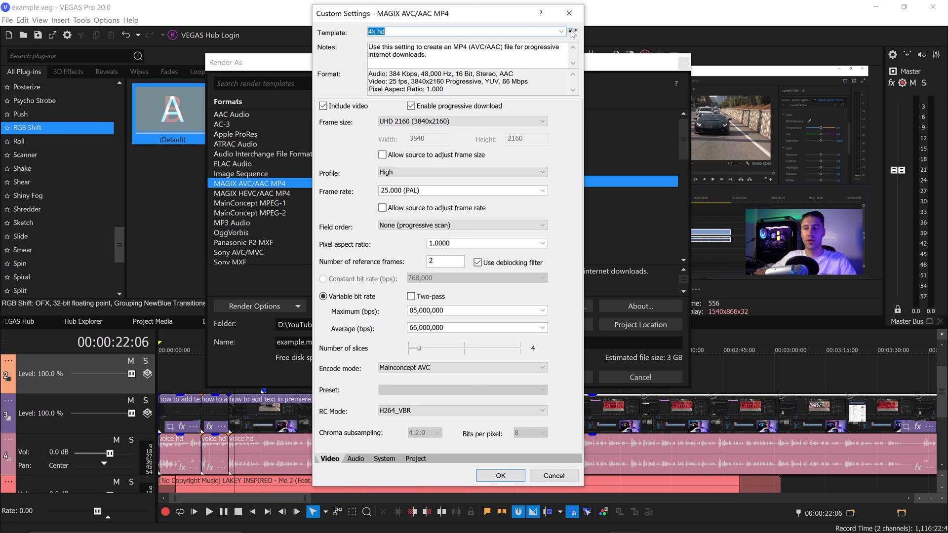
left_click(514, 476)
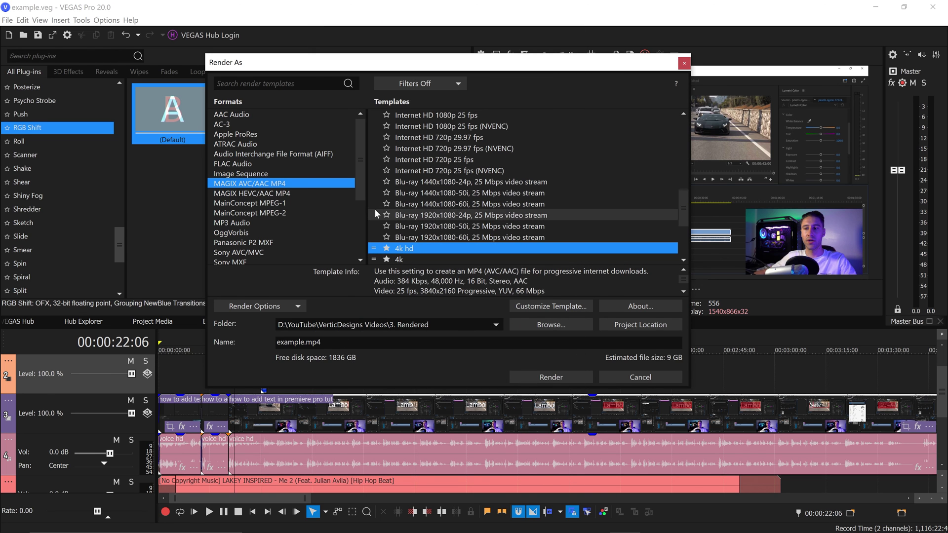
Step: Show only the favorite render templates, and start rendering the project with the 4k hd template as test video.mp4
left_click(414, 84)
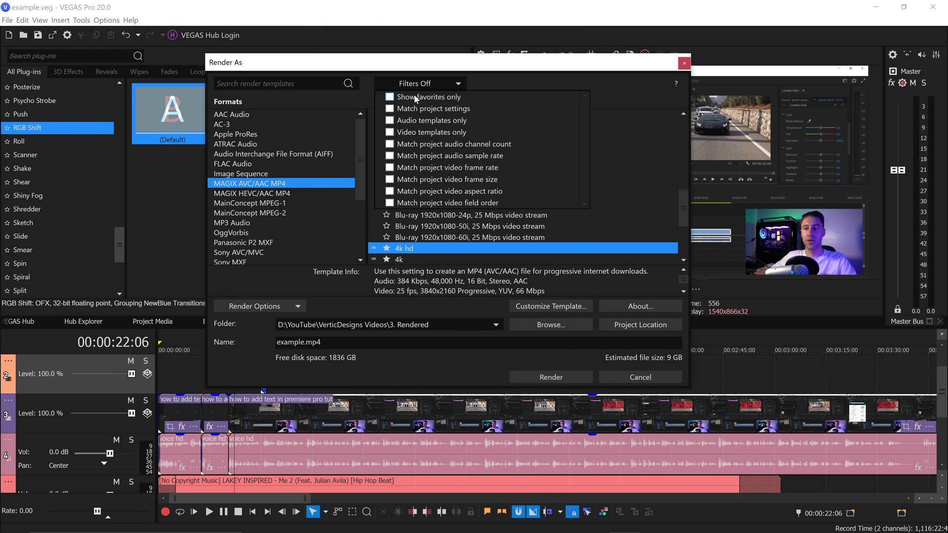
left_click(414, 93)
left_click(482, 80)
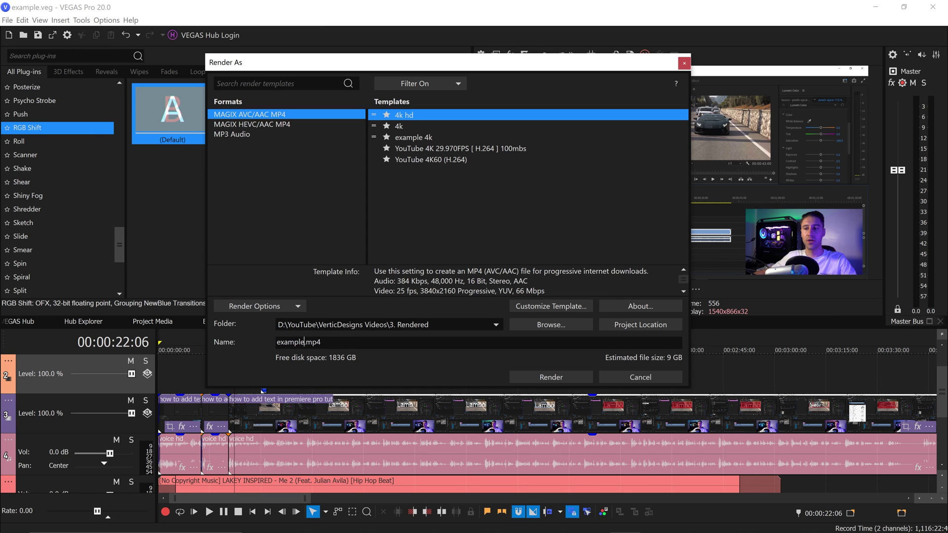
type("test video")
left_click(543, 378)
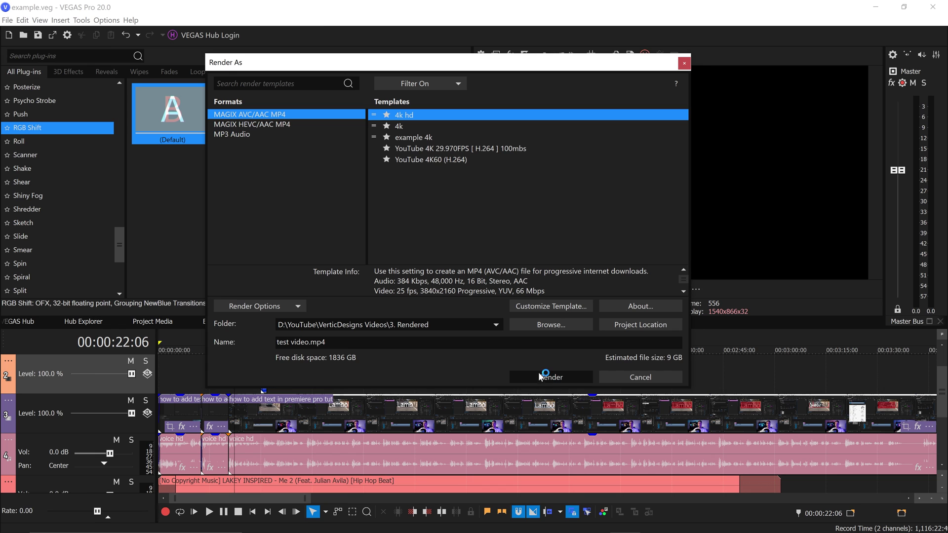